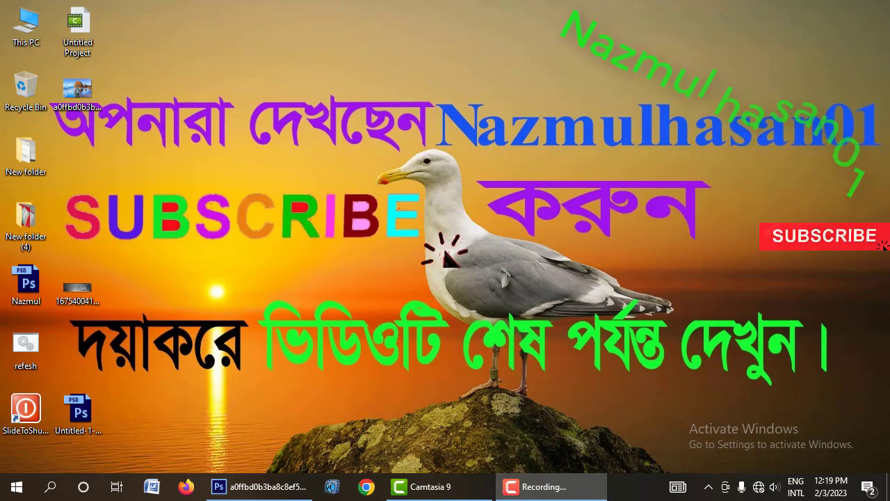
Restore the Photoshop window showing the composite of the man on the rocky beach.
click(261, 486)
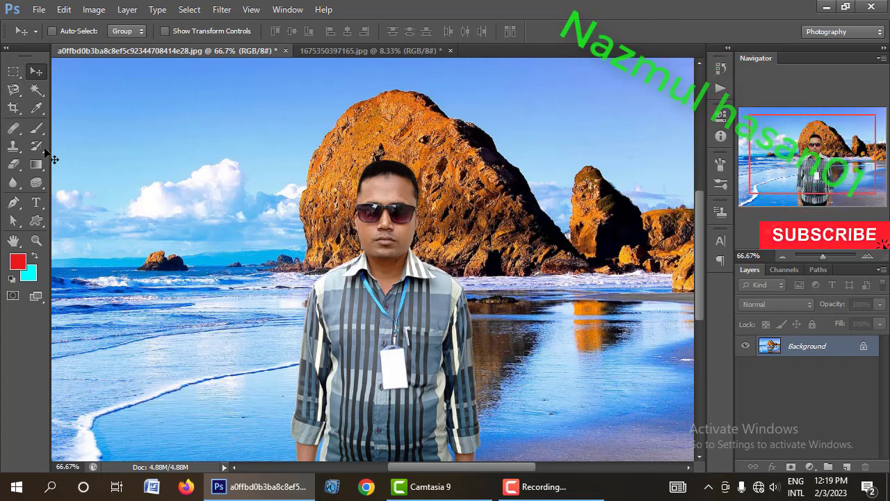
key(x)
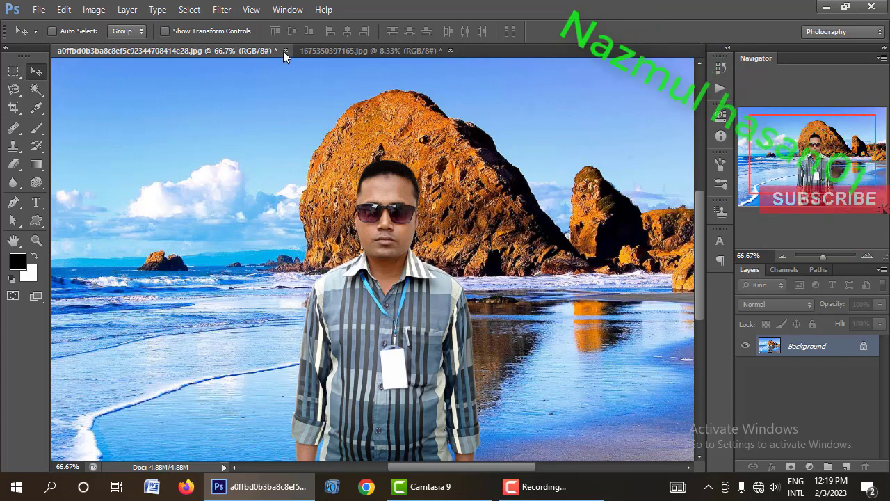
click(338, 50)
drag(344, 242, 347, 211)
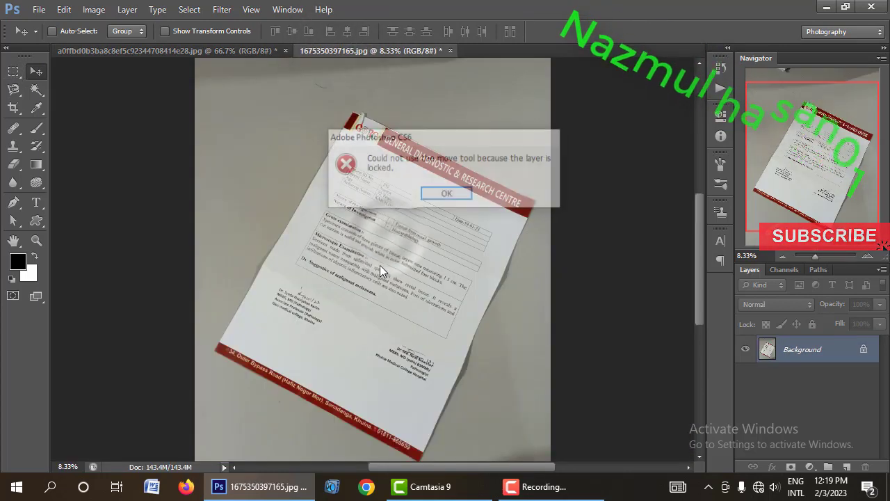
click(446, 193)
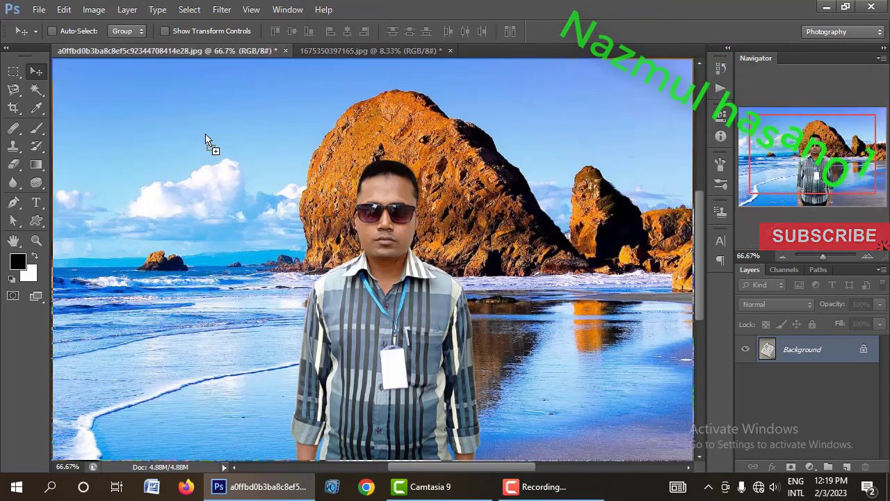
drag(111, 62, 297, 225)
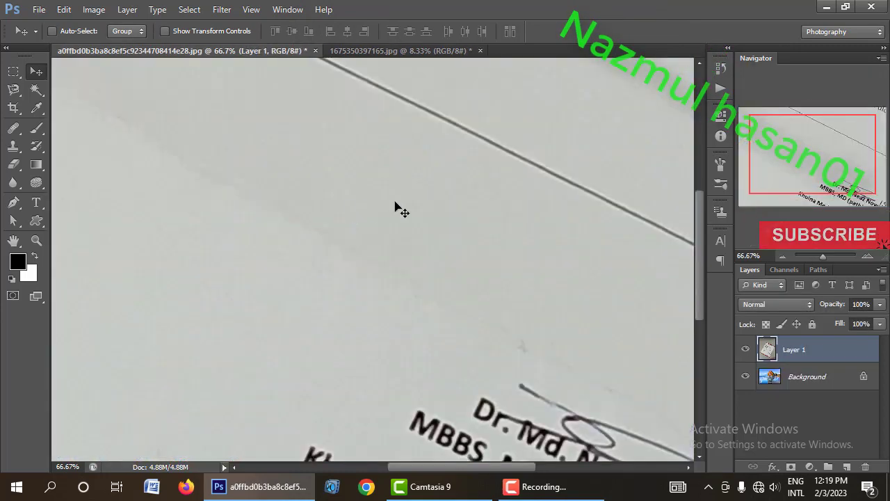
drag(395, 207, 423, 278)
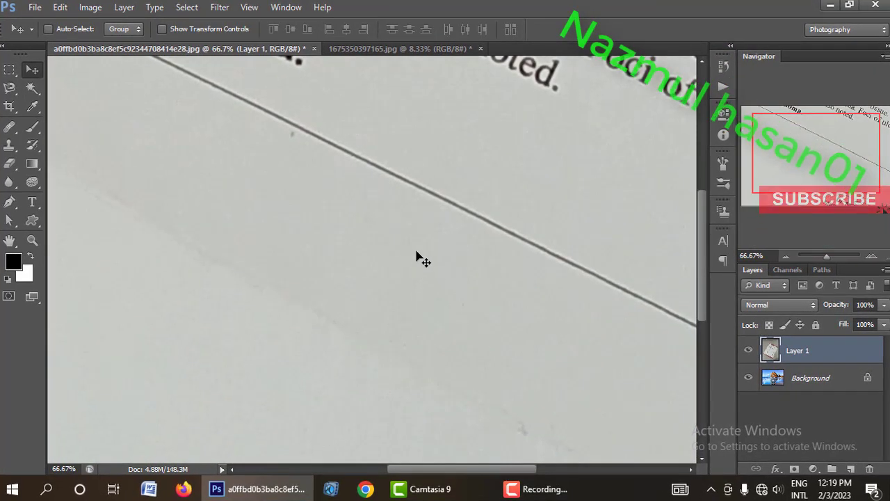
alt+click(403, 251)
alt+click(398, 247)
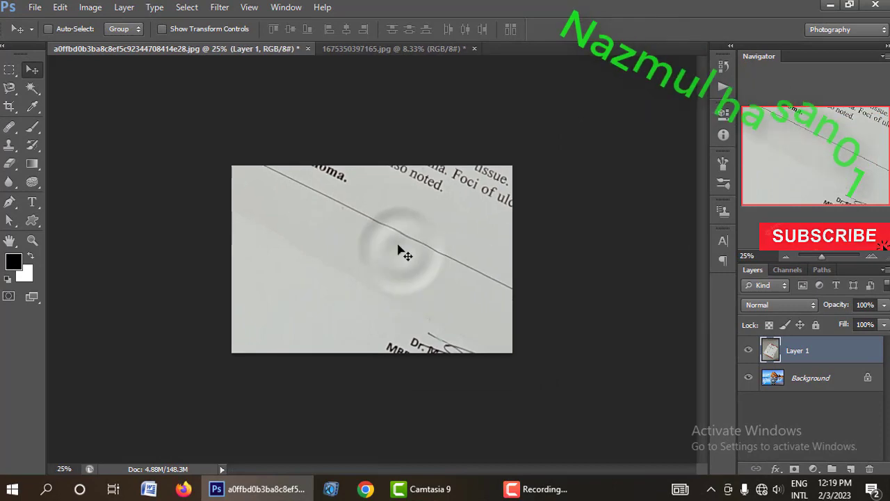
drag(394, 245, 390, 224)
key(Delete)
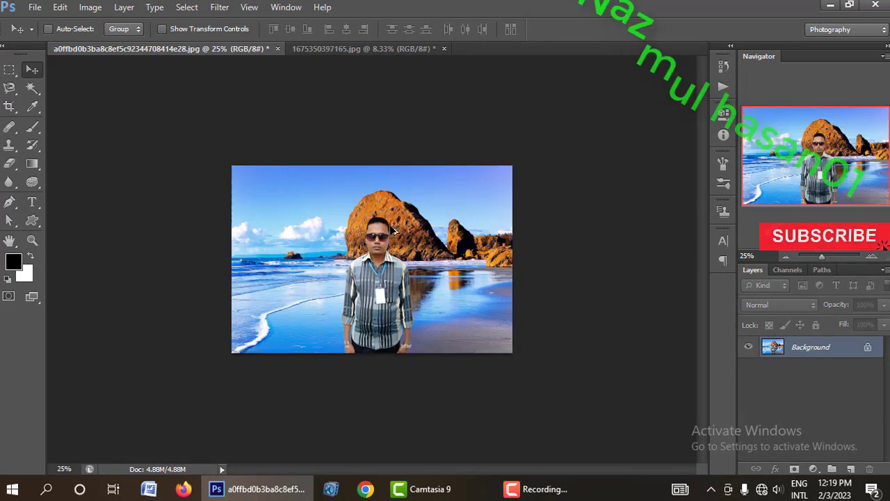
click(317, 206)
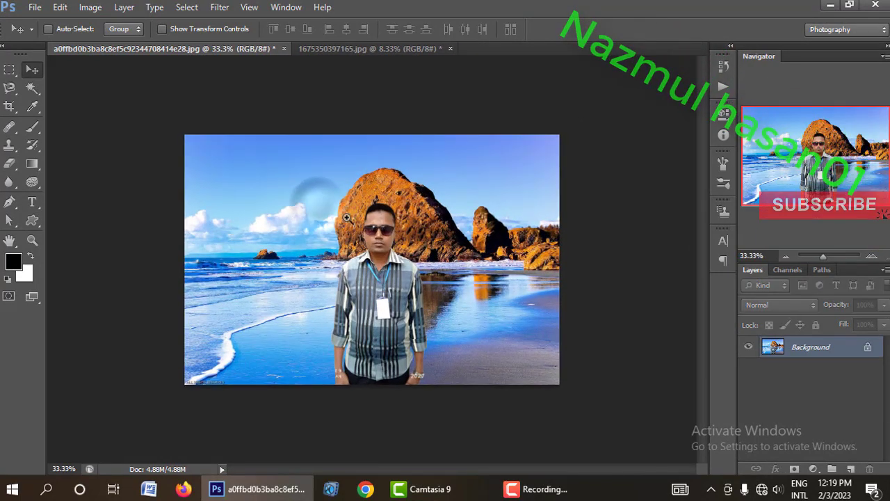
click(299, 189)
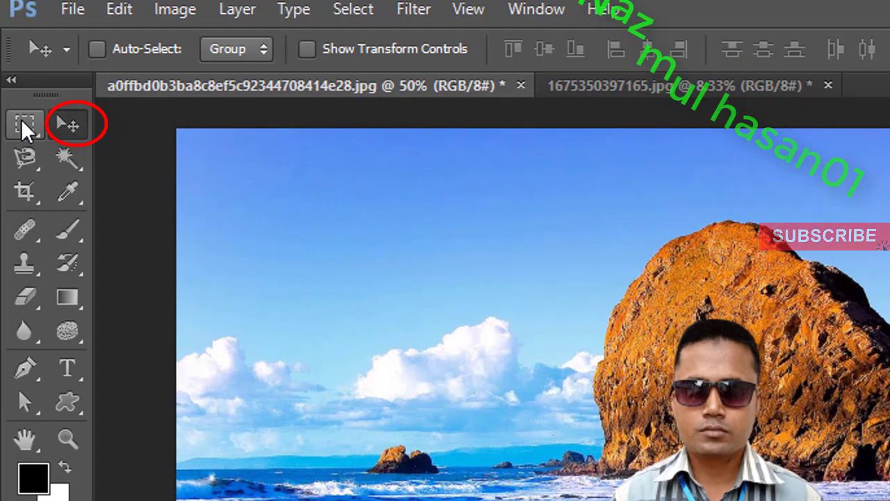
Draw a rectangular marquee around the man, reposition it up and left, then deselect it.
click(21, 118)
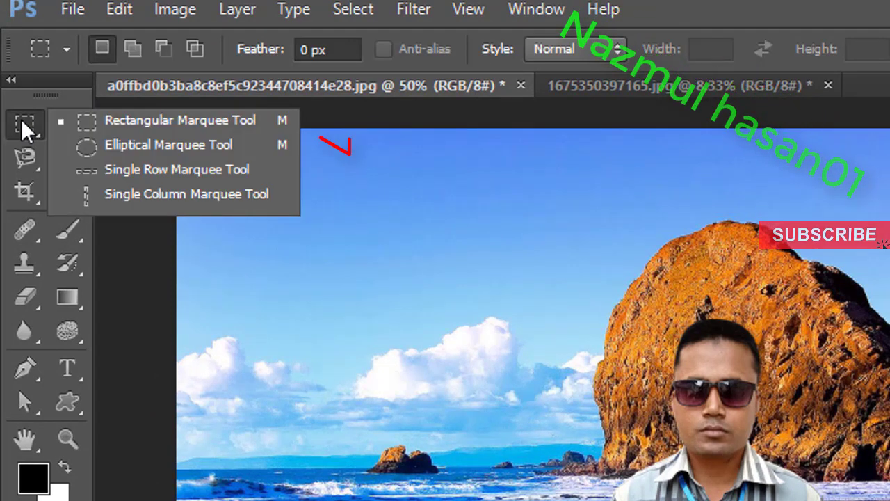
click(135, 122)
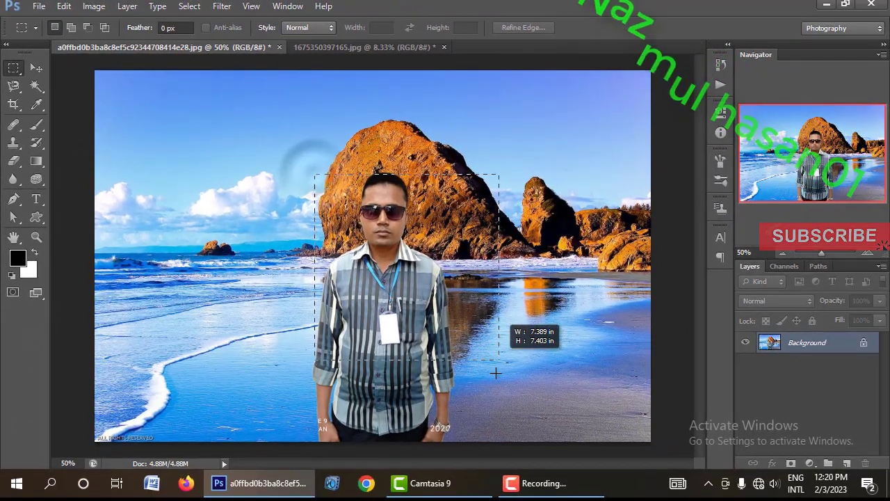
drag(320, 177, 484, 391)
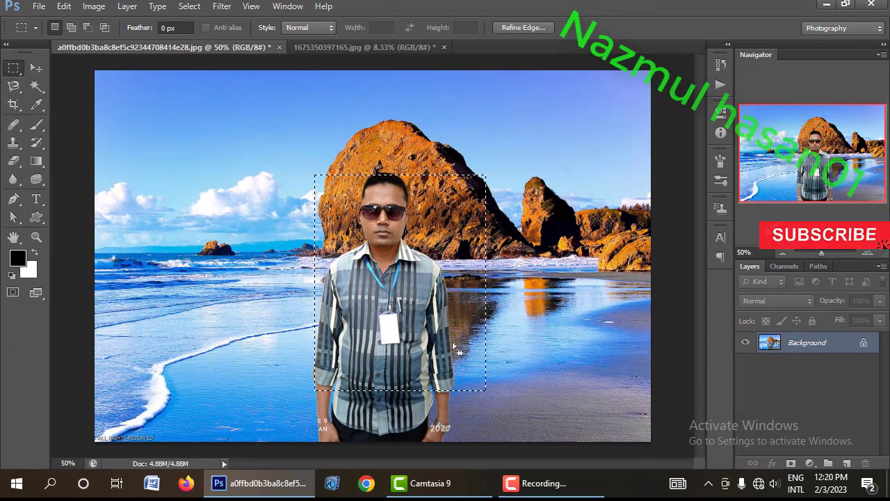
drag(432, 341, 313, 232)
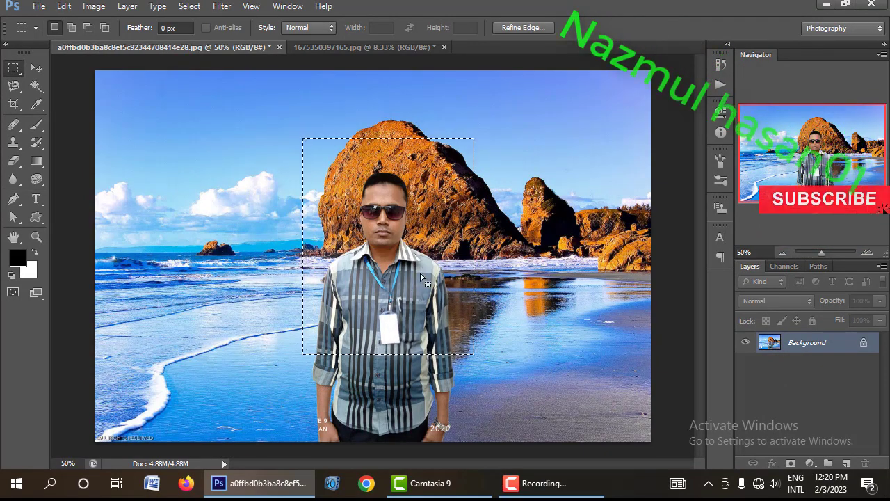
mouse_move(313, 233)
mouse_down()
mouse_move(194, 222)
mouse_move(281, 231)
mouse_move(294, 192)
mouse_up()
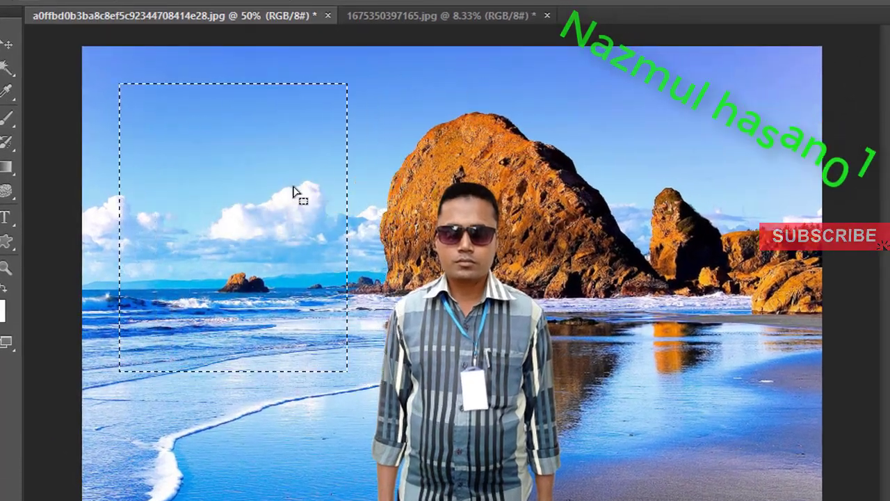
click(294, 187)
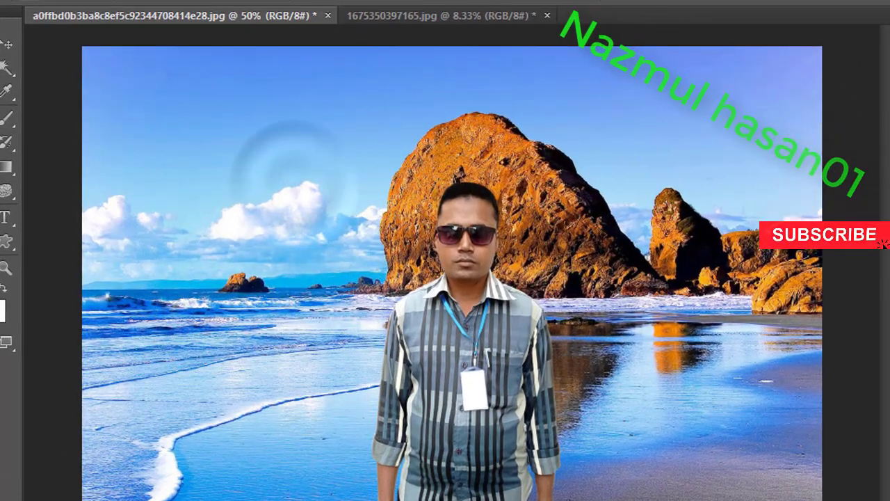
right_click(6, 43)
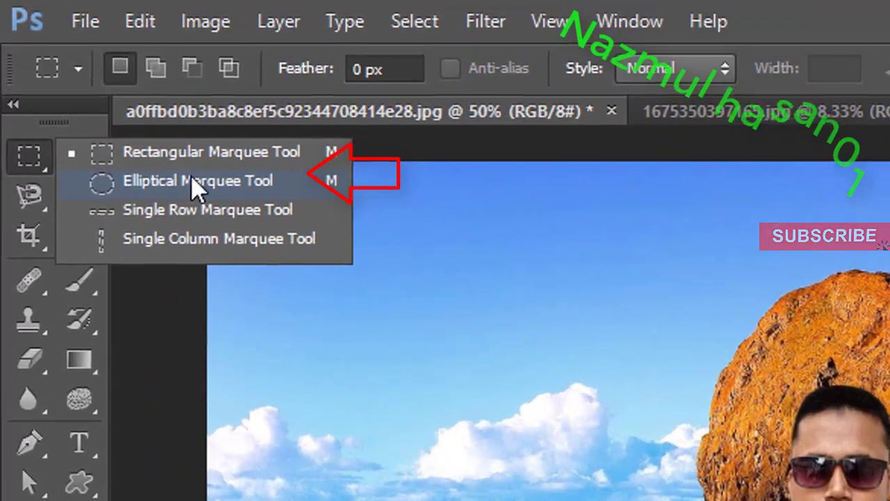
click(180, 168)
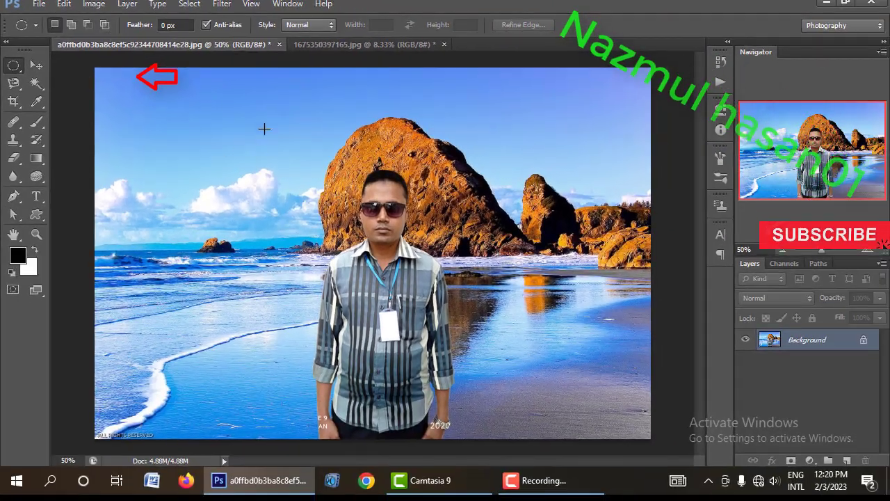
drag(195, 130, 329, 276)
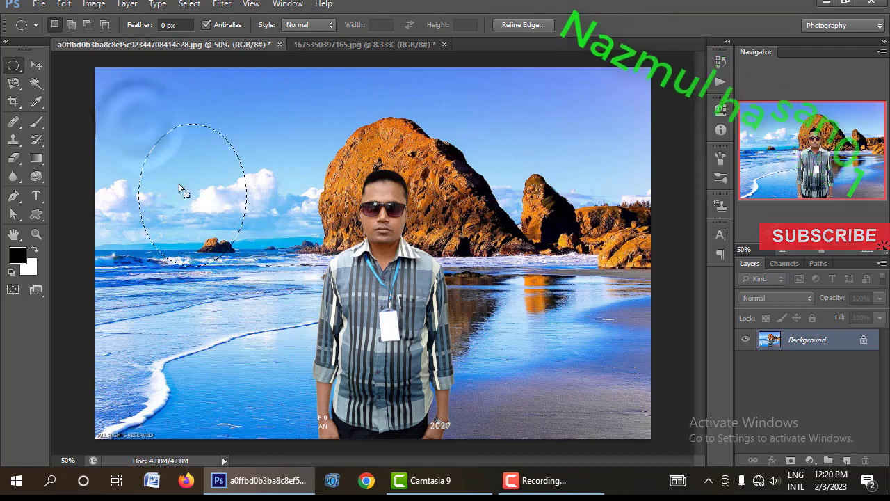
drag(246, 265, 188, 238)
drag(262, 108, 413, 240)
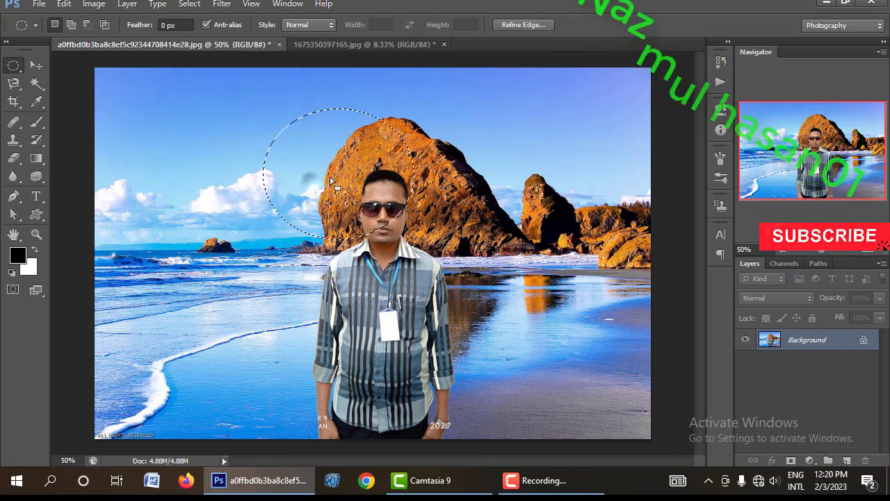
drag(332, 182, 356, 247)
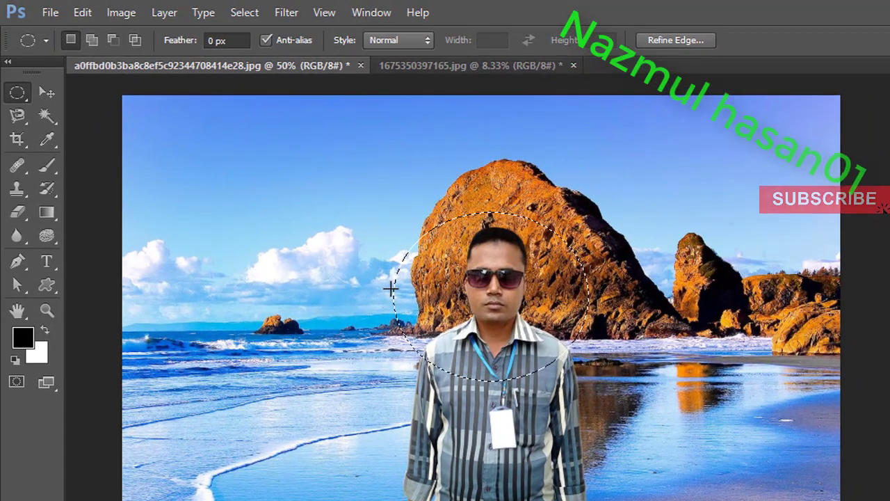
click(44, 91)
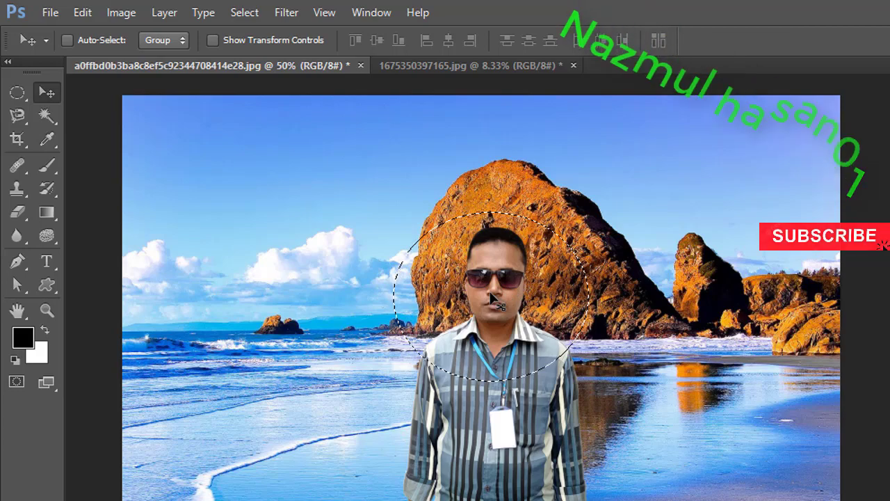
drag(491, 297, 777, 310)
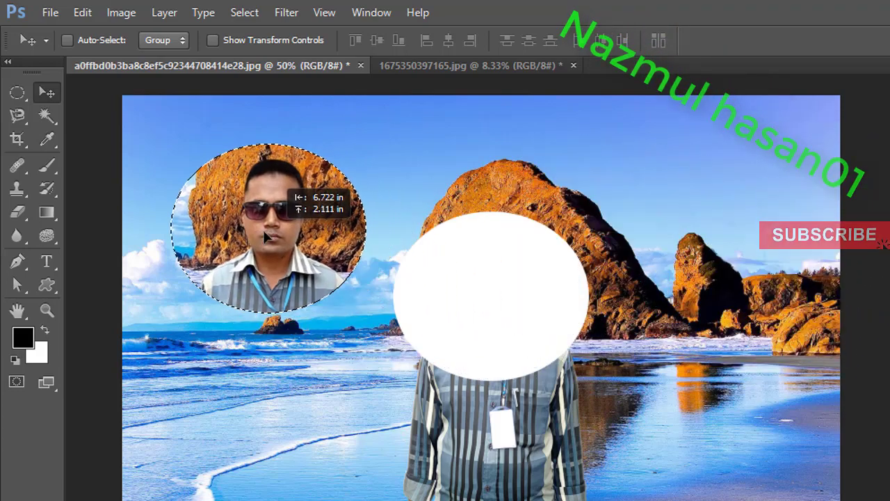
mouse_move(777, 311)
mouse_down()
mouse_move(276, 262)
mouse_move(487, 315)
mouse_up()
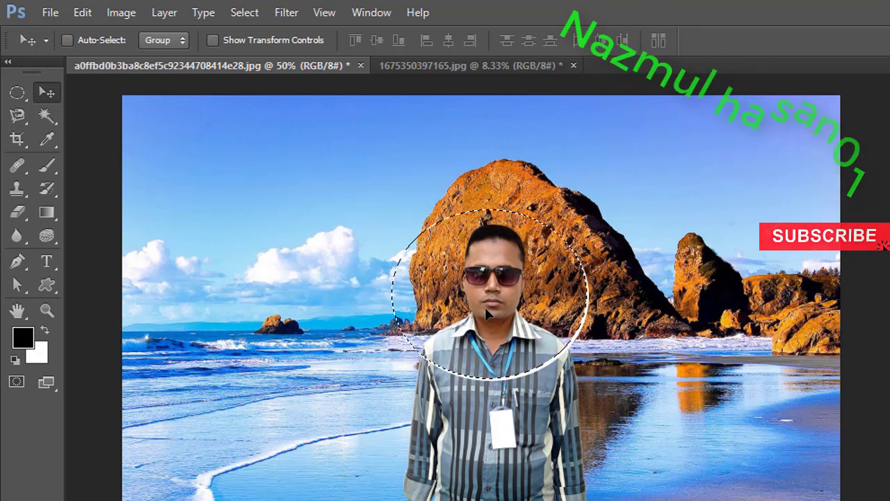
key(ctrl+a)
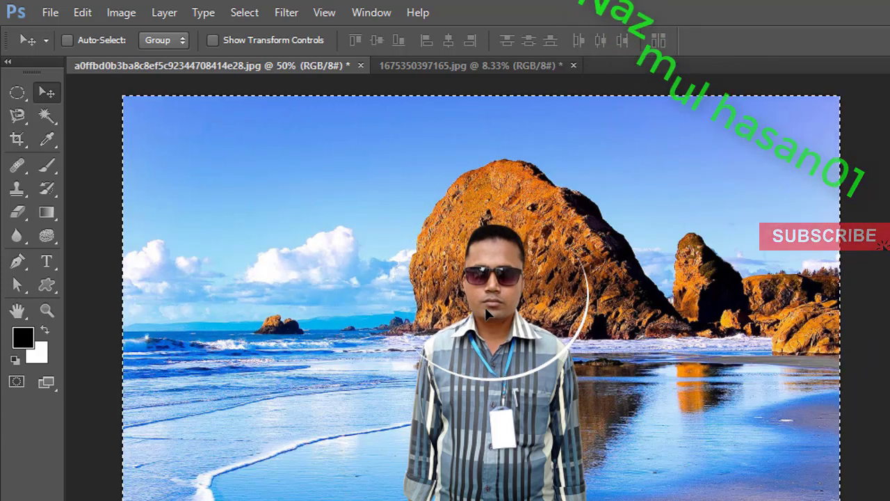
key(z)
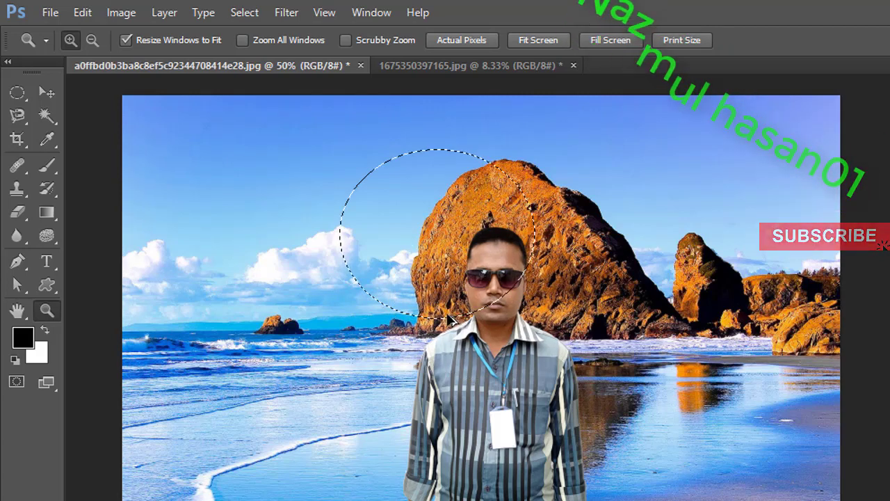
key(ctrl+d)
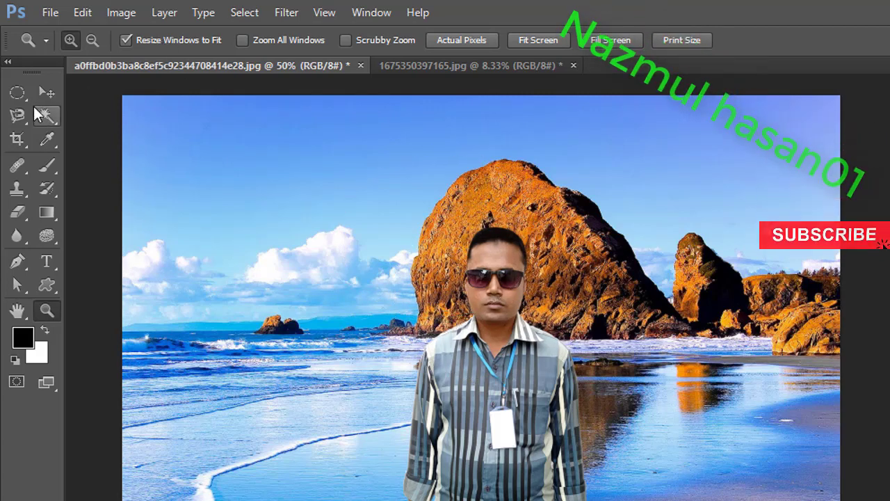
Place a single-row marquee selection and move it from the horizon down to the man's shirt.
click(23, 101)
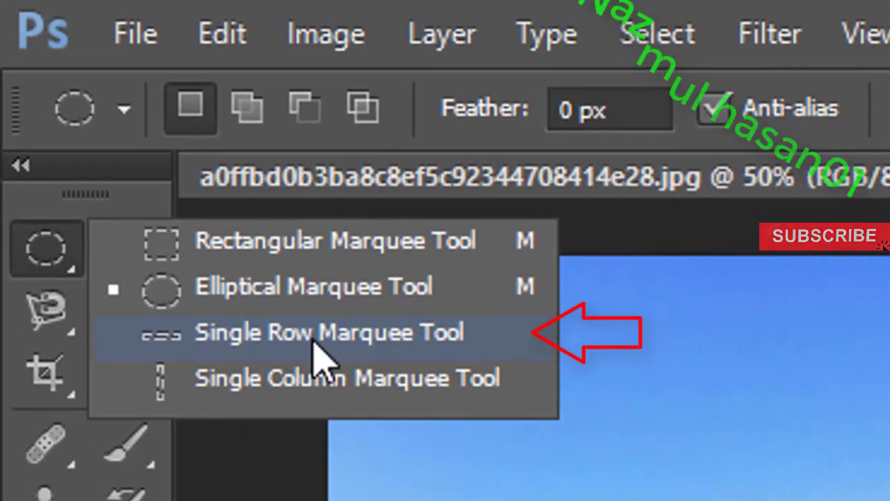
click(315, 340)
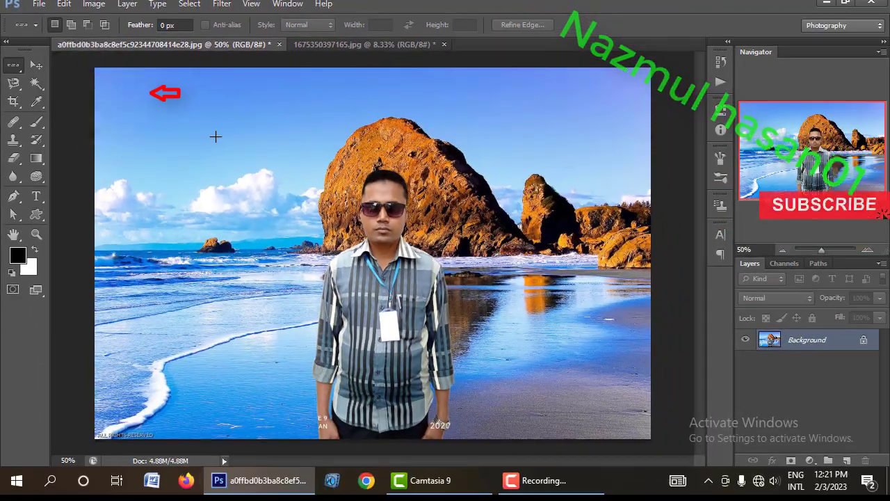
click(227, 142)
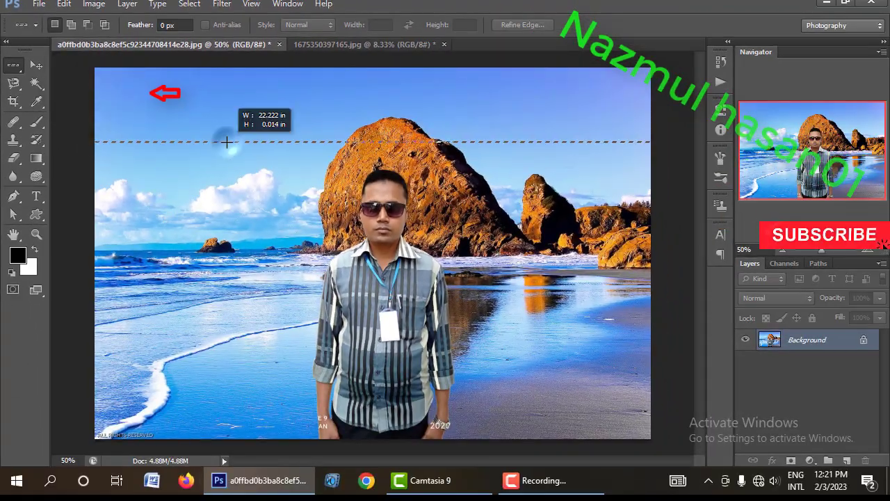
click(262, 197)
click(271, 238)
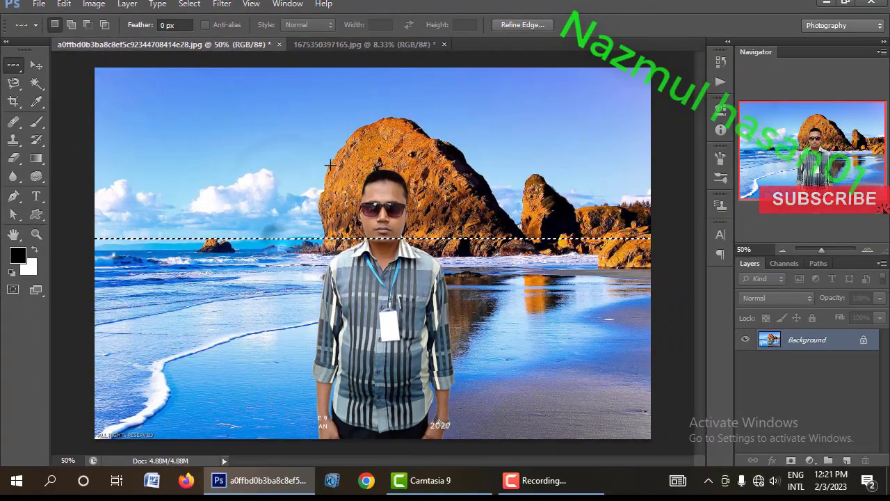
click(341, 145)
mouse_move(351, 260)
mouse_down()
mouse_move(348, 122)
mouse_move(348, 314)
mouse_up()
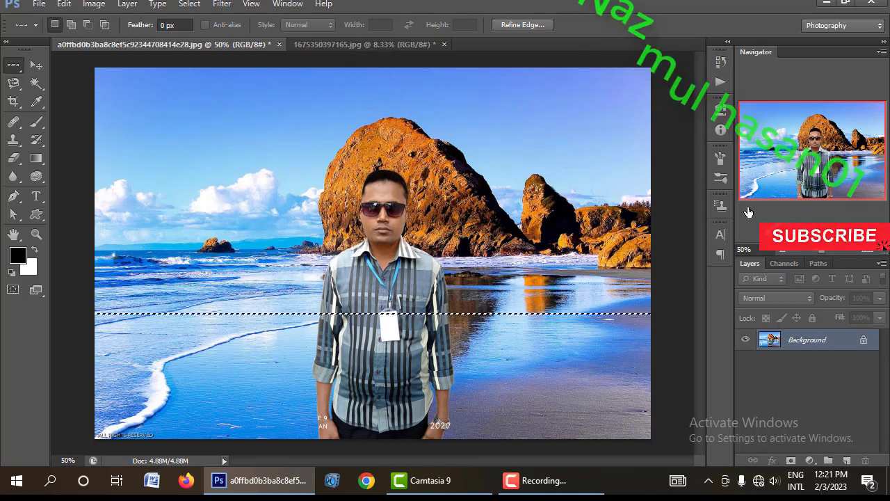
drag(362, 258, 376, 190)
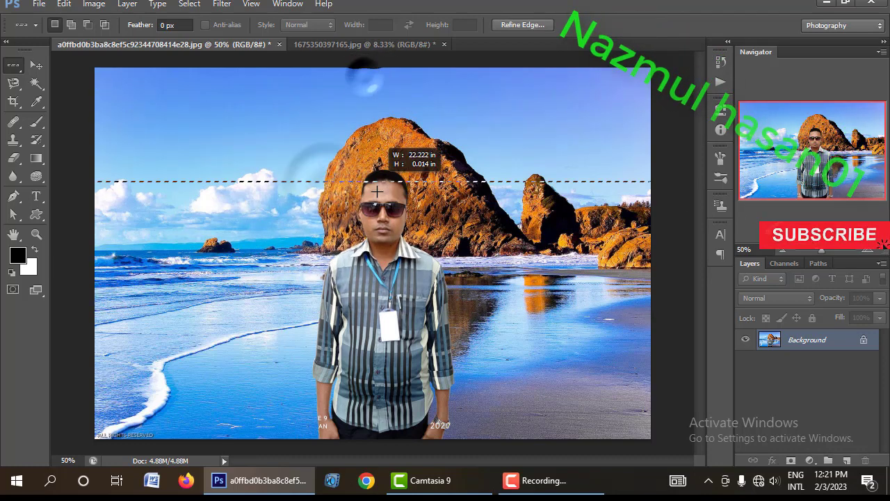
mouse_move(376, 190)
mouse_down()
mouse_move(384, 124)
mouse_move(383, 220)
mouse_up()
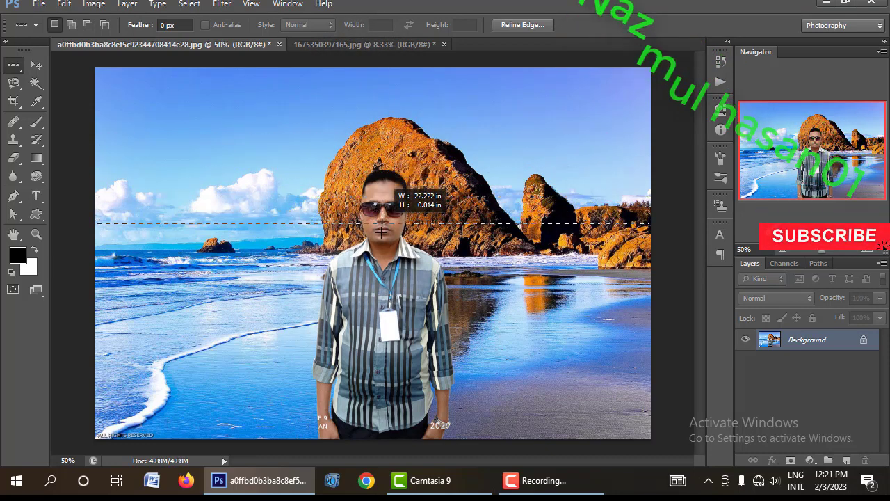
drag(382, 232, 383, 228)
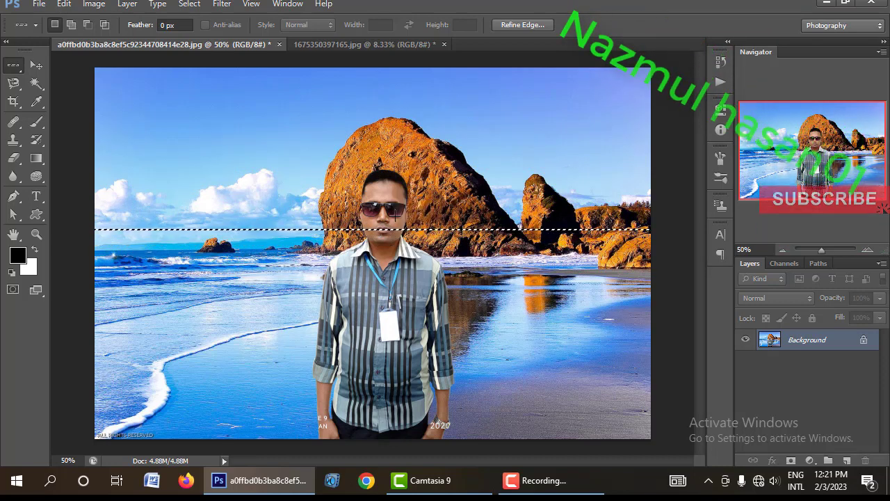
drag(375, 277, 377, 289)
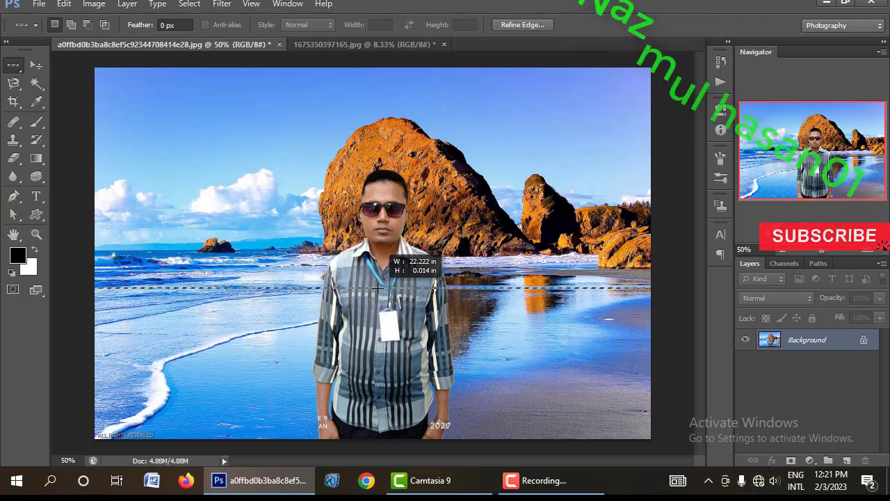
Switch to the single-column marquee and slide a column selection across the photo and rocks.
right_click(14, 68)
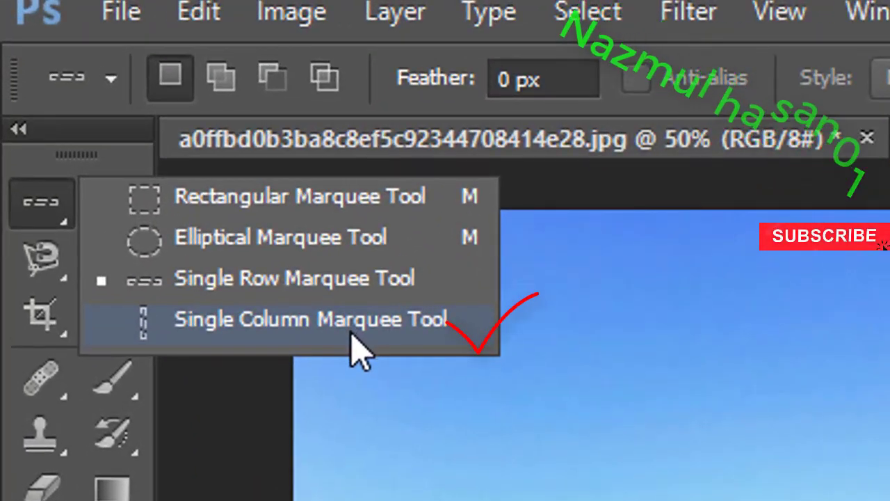
click(359, 352)
mouse_move(192, 148)
mouse_down()
mouse_move(469, 159)
mouse_move(246, 151)
mouse_up()
mouse_move(340, 139)
mouse_down()
mouse_move(595, 171)
mouse_move(315, 143)
mouse_up()
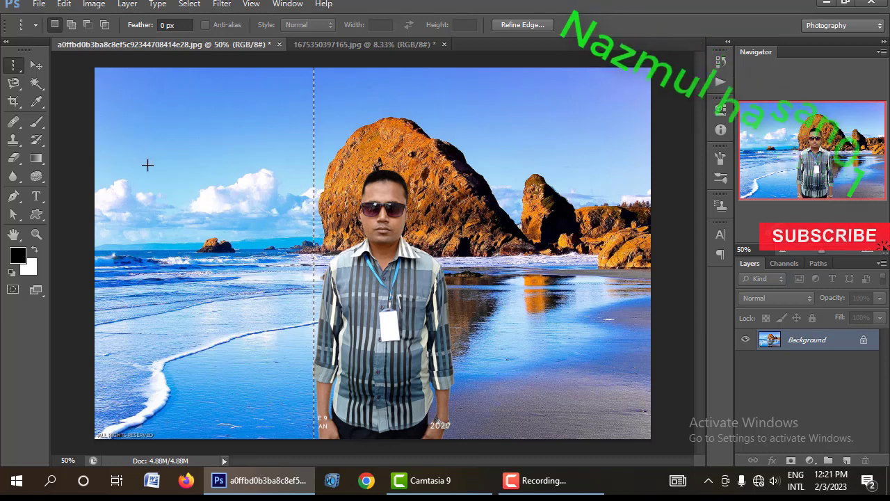
drag(349, 206, 459, 194)
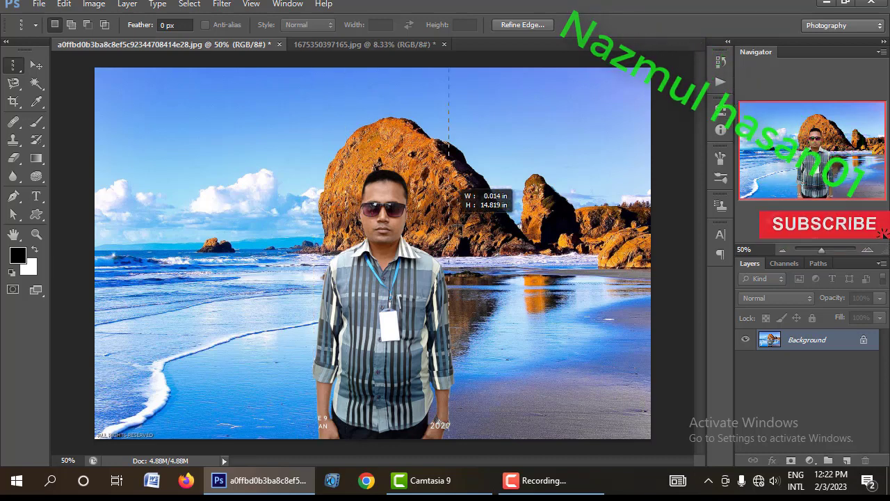
click(549, 480)
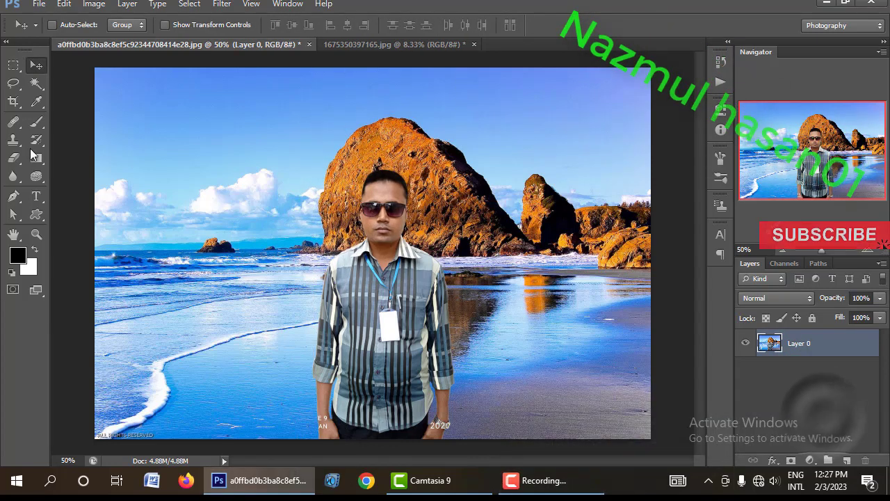
Make the freehand Lasso Tool active and show its list of lasso variants.
click(14, 85)
click(129, 183)
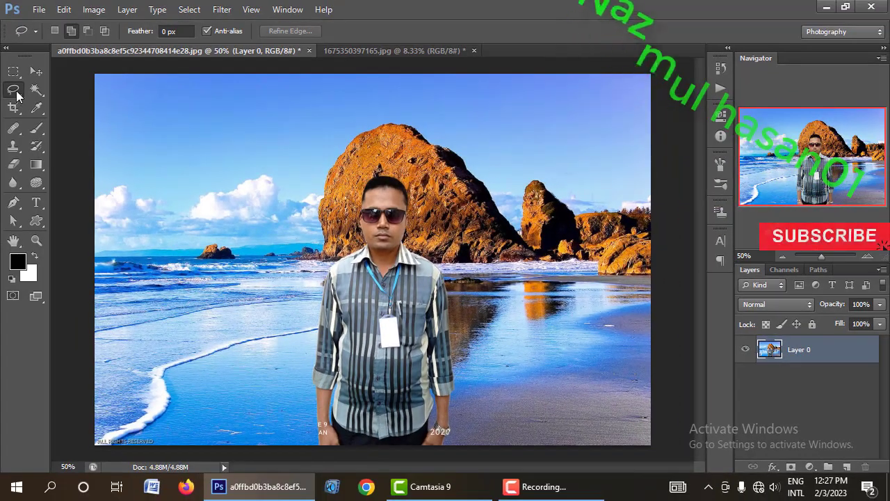
right_click(17, 93)
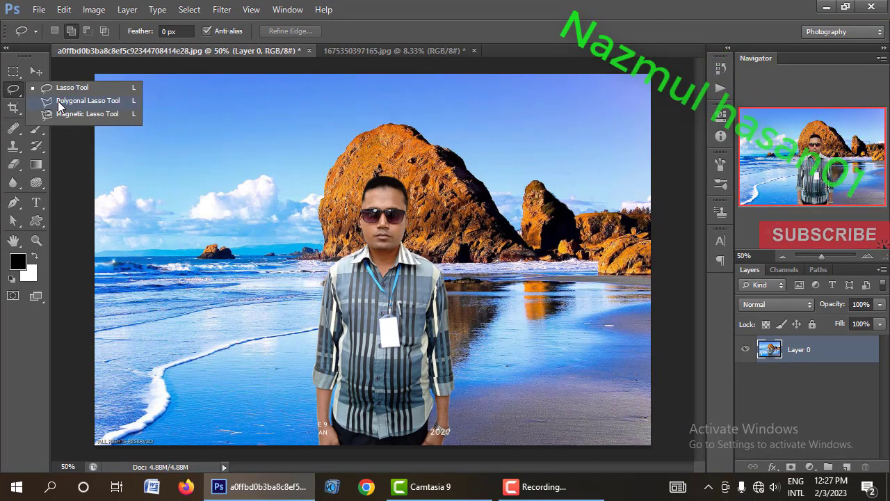
Start a Polygonal Lasso outline with corners across the sky and rock ridge above the man.
click(77, 100)
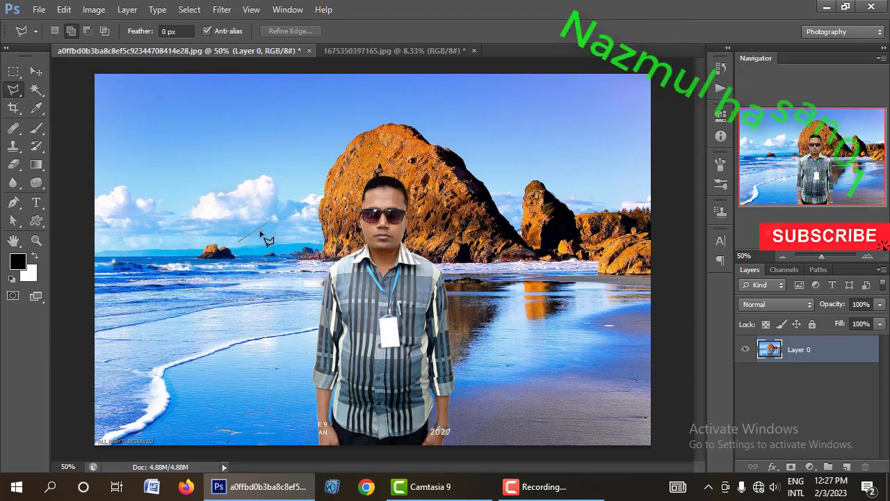
click(279, 186)
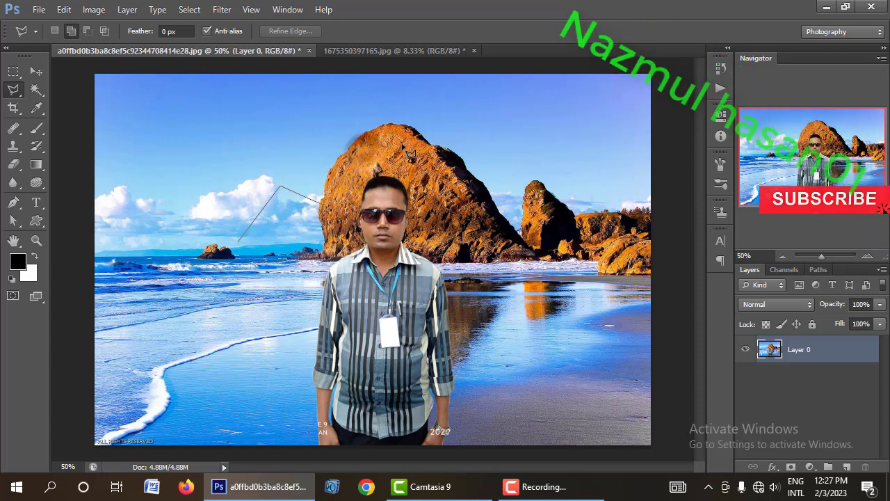
click(348, 135)
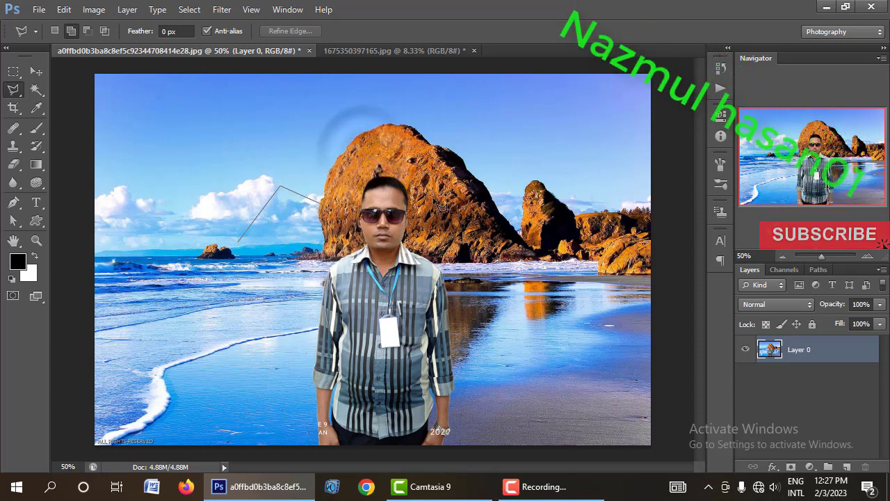
click(448, 155)
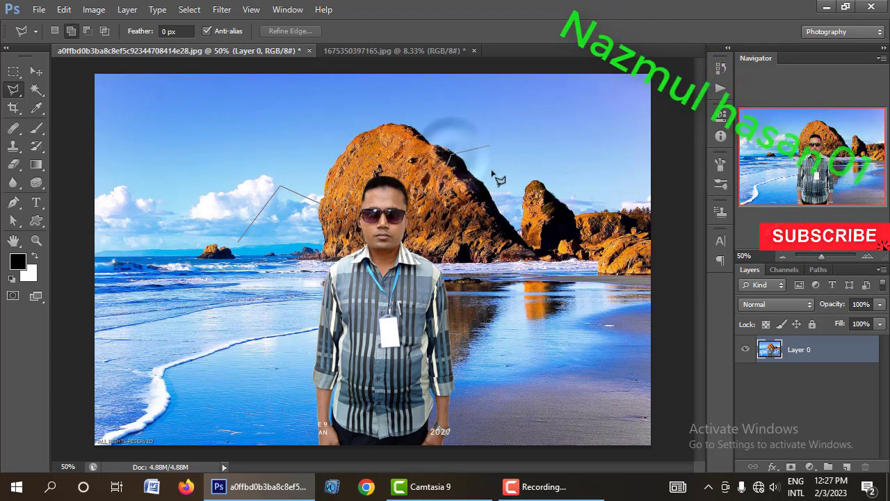
click(534, 131)
click(590, 199)
Continue the outline down the right rocks and across the beach, then close it.
click(634, 185)
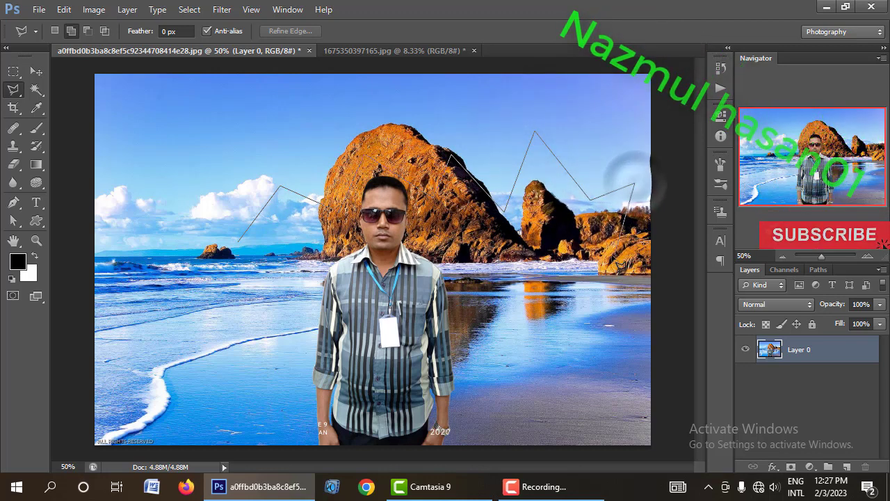
click(602, 266)
click(411, 325)
click(264, 285)
click(237, 241)
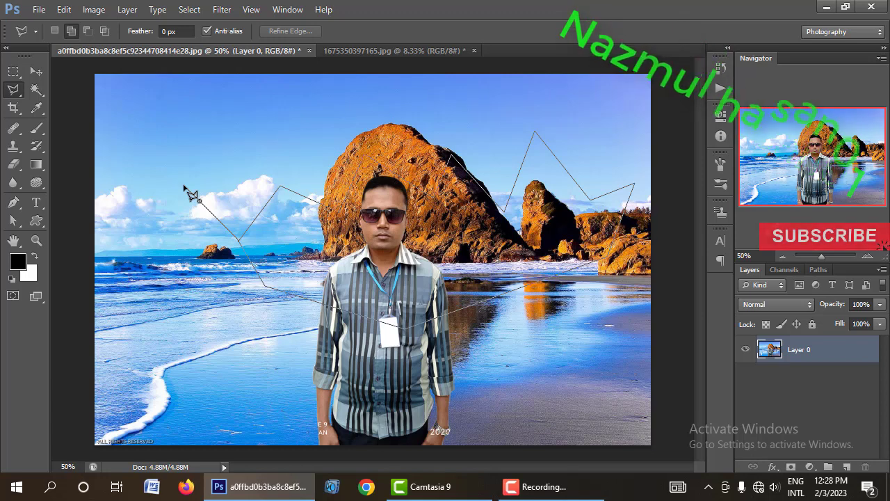
click(552, 487)
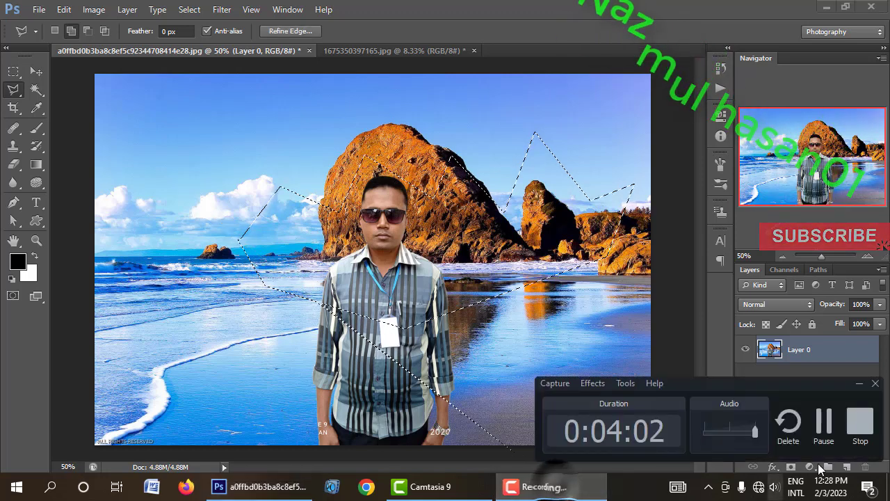
click(824, 438)
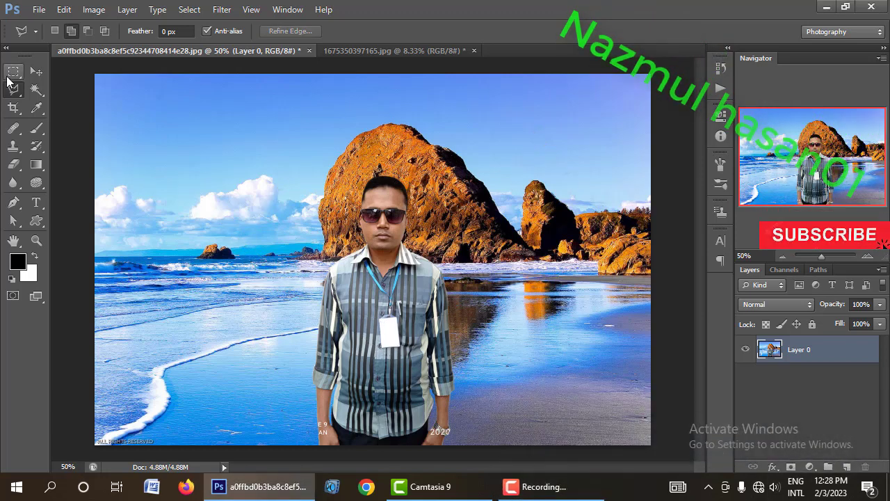
Switch to the Magnetic Lasso, zoom to 66.7%, and start tracing at the man's left sleeve.
right_click(17, 93)
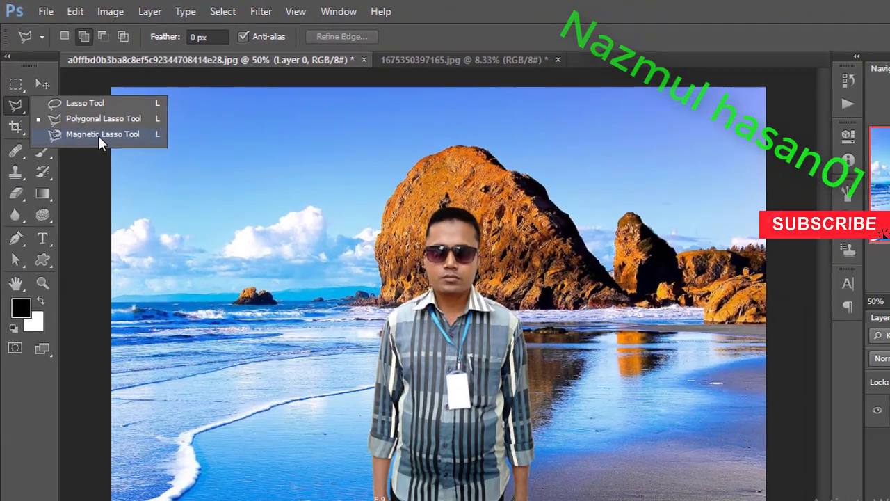
click(222, 306)
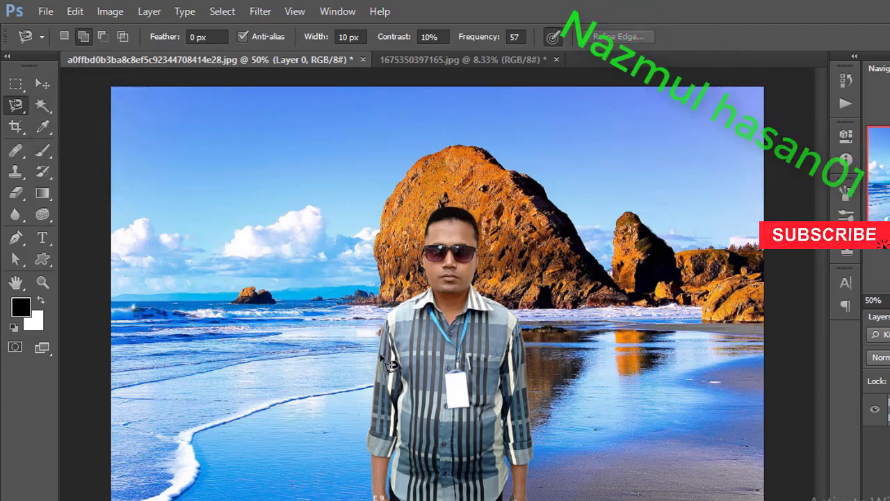
scroll(379, 433, up, 1)
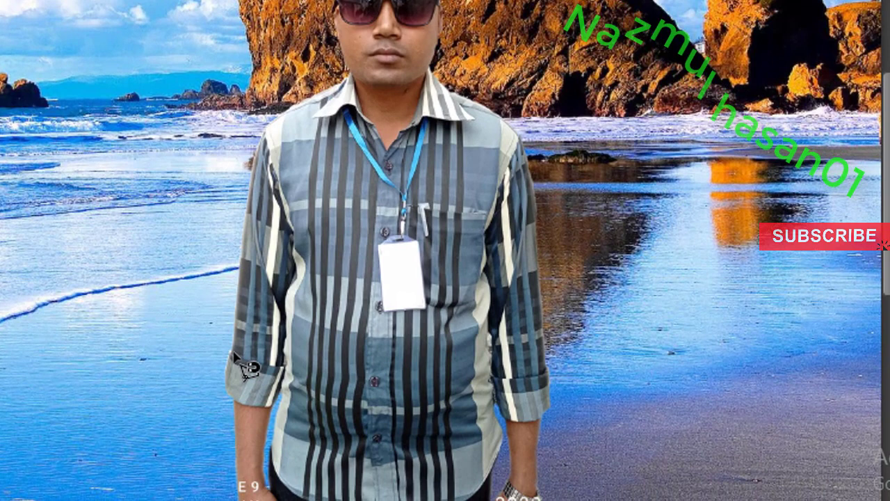
click(235, 356)
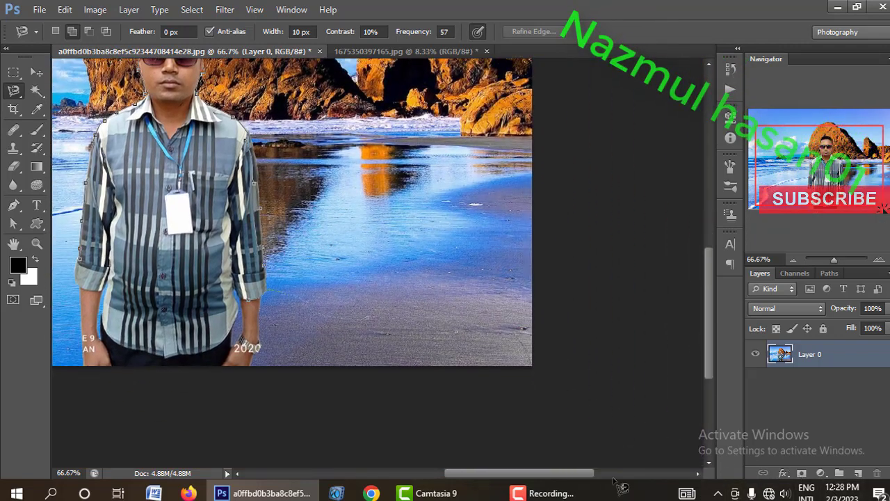
click(582, 490)
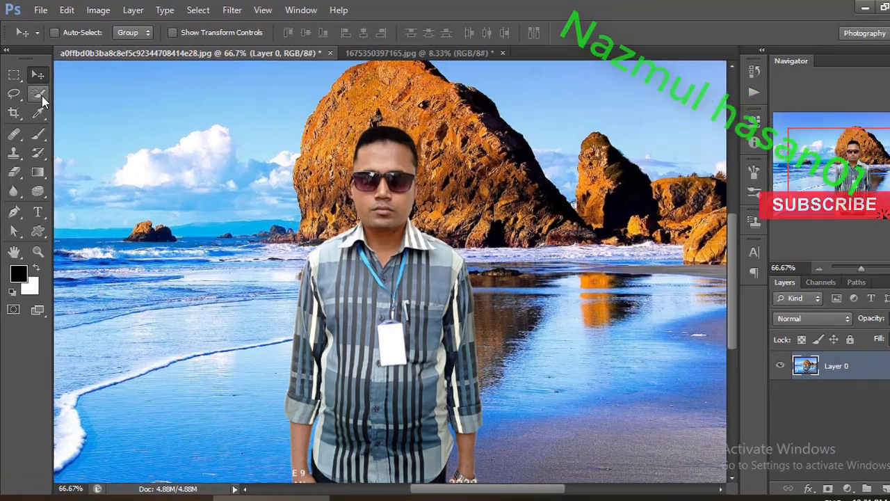
Quick-select the man's head, face, shirt and chest, then deselect with Ctrl+D.
click(37, 92)
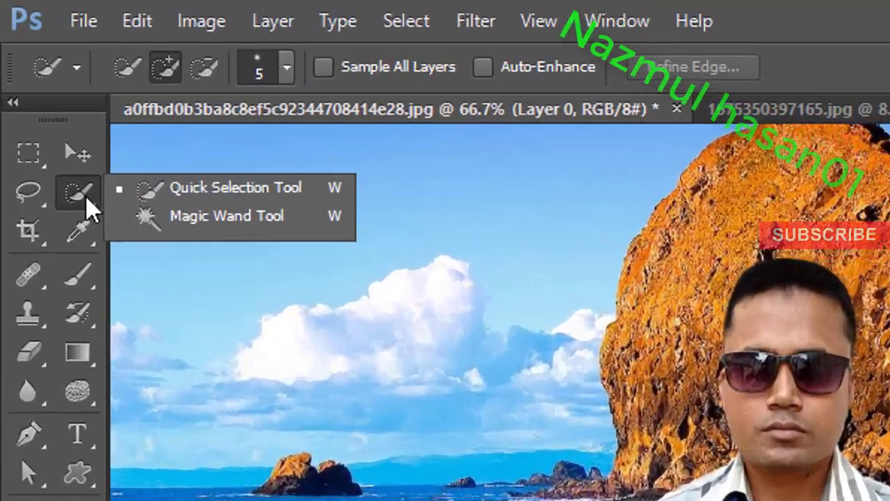
click(261, 240)
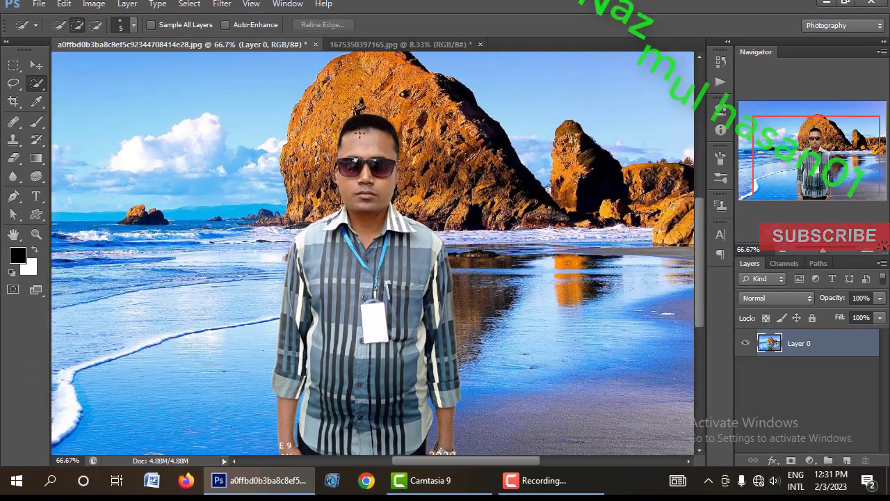
drag(364, 130, 370, 143)
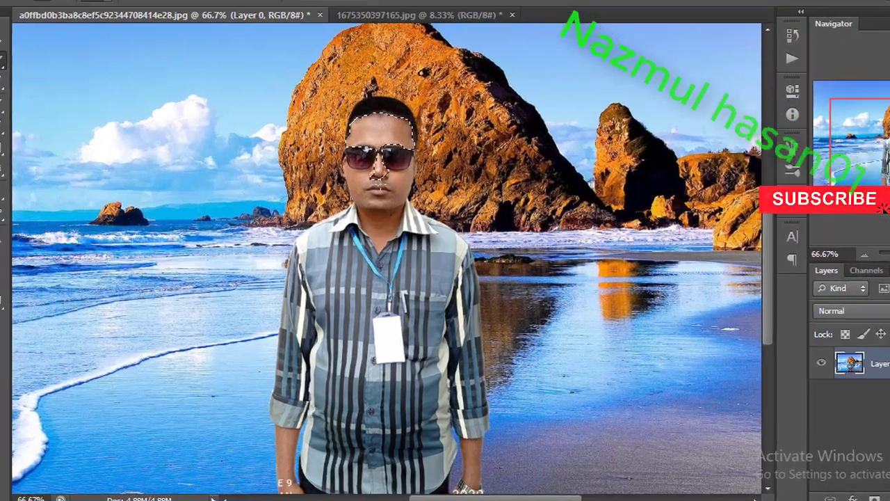
drag(369, 142, 362, 214)
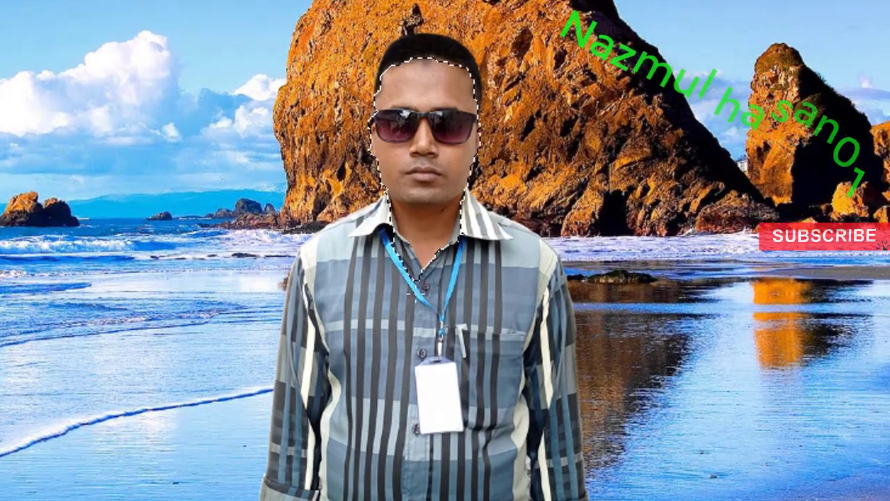
drag(385, 369, 368, 407)
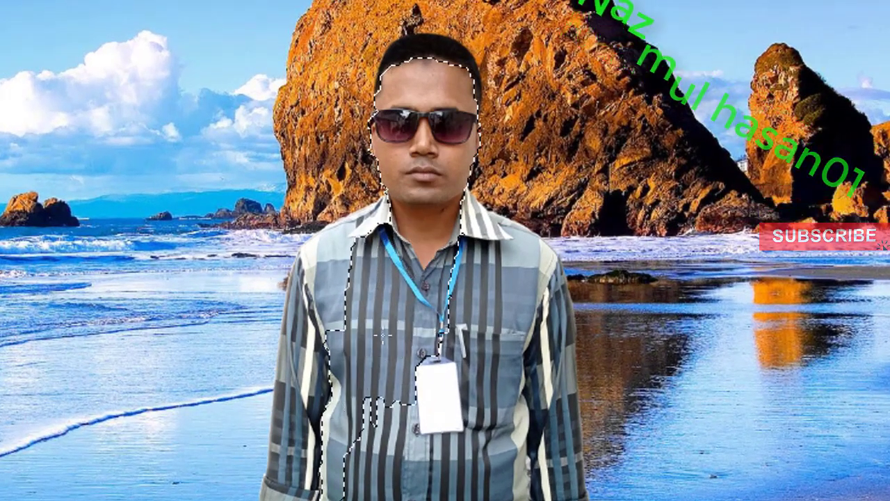
drag(348, 244, 525, 314)
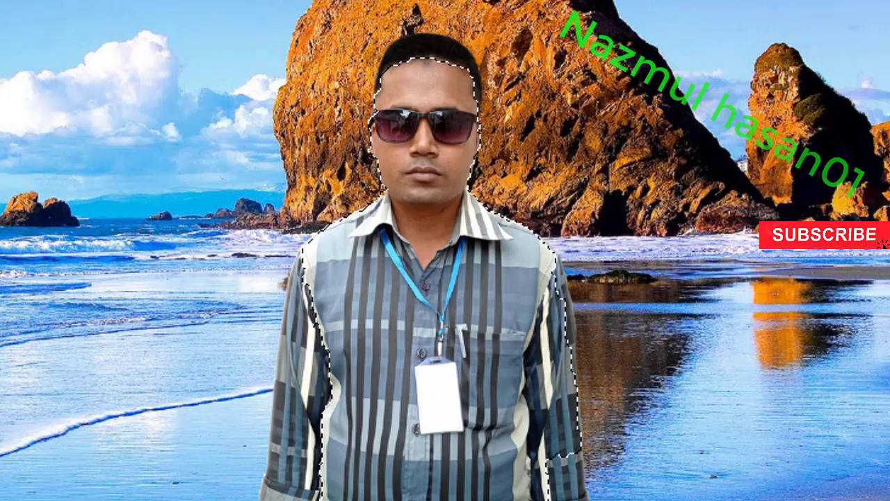
key(ctrl+d)
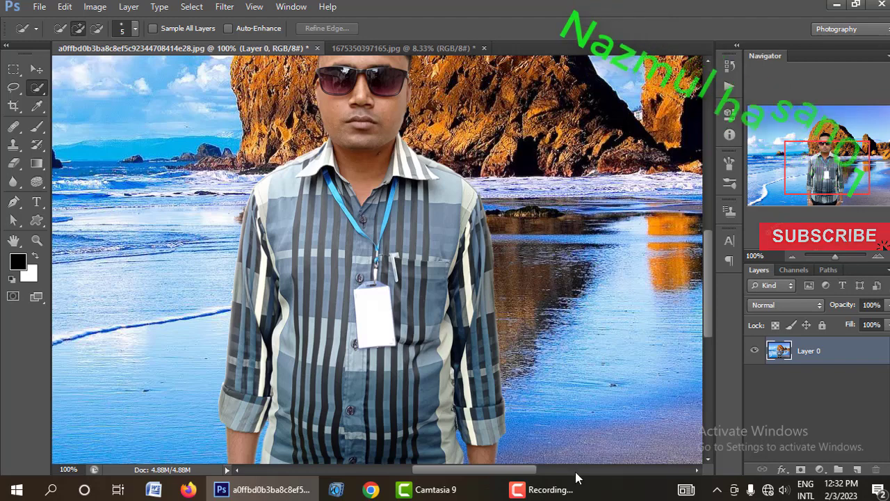
Zoom in, quick-select the white ID card plus a shirt strip, then zoom back out.
click(559, 498)
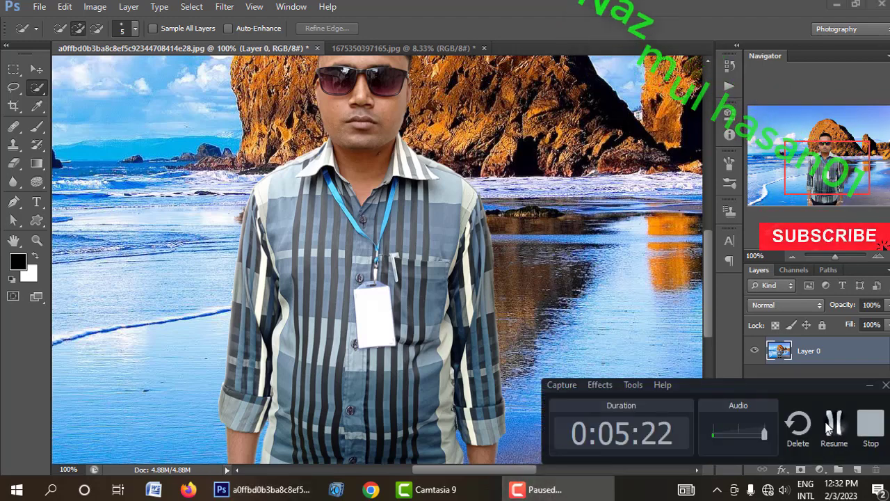
click(827, 425)
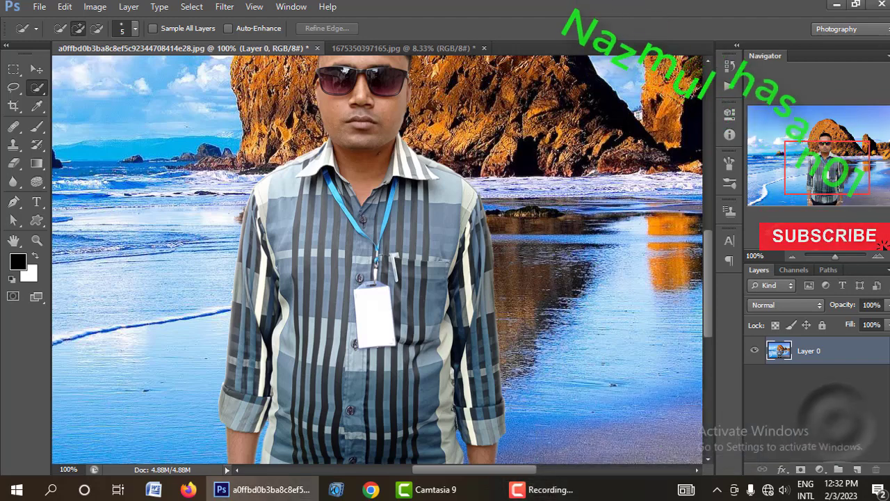
click(376, 316)
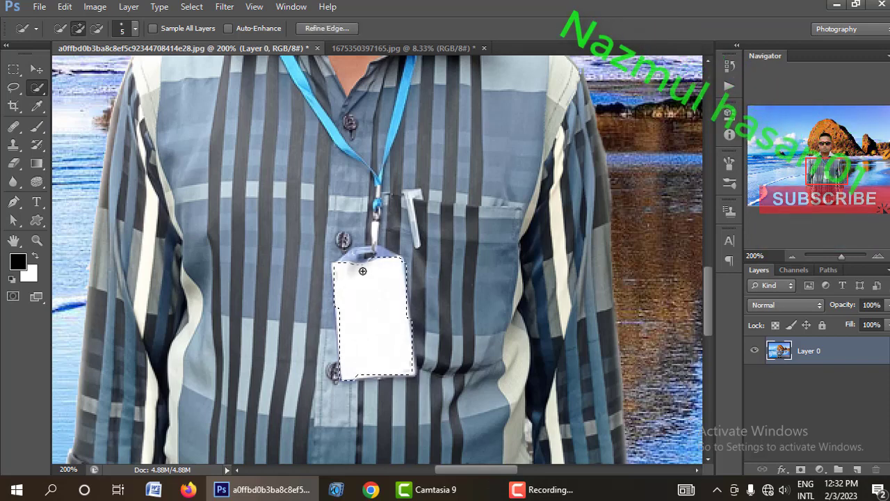
drag(362, 271, 357, 268)
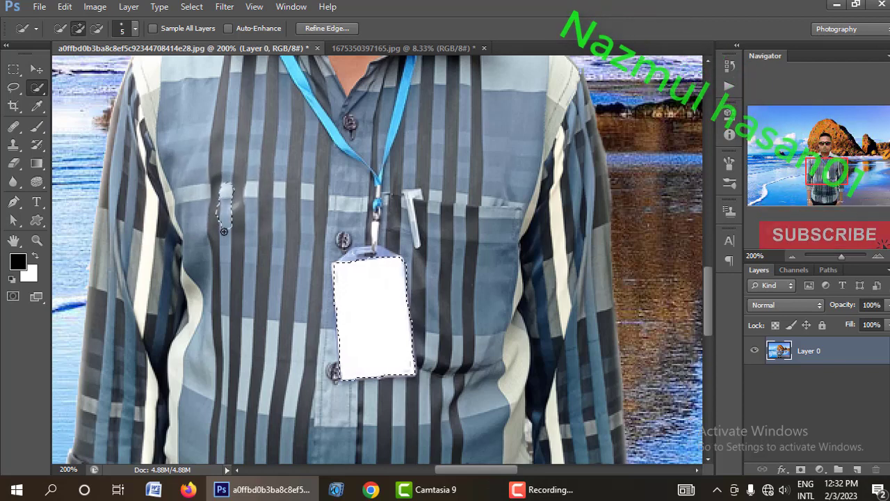
drag(226, 188, 222, 314)
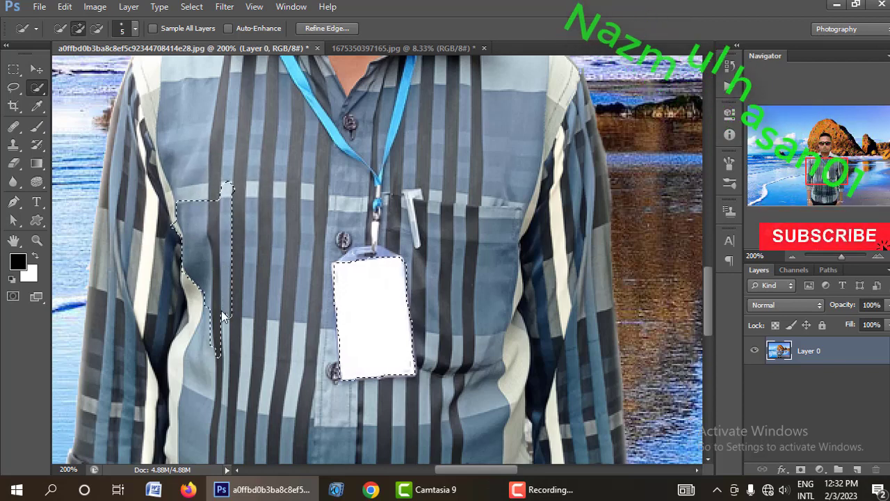
ctrl+alt+click(283, 280)
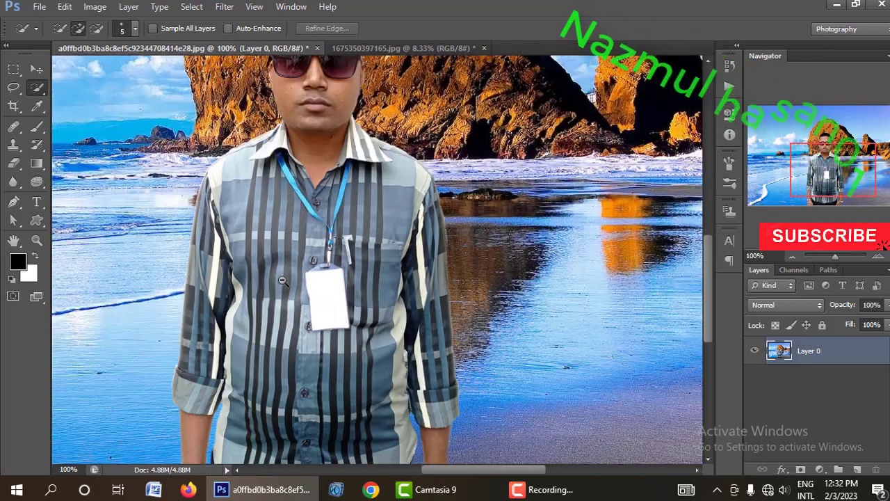
ctrl+alt+click(279, 278)
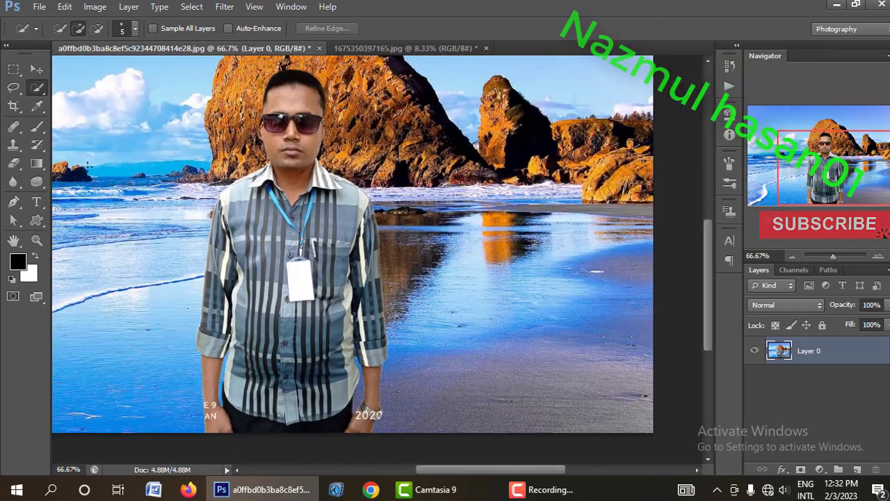
right_click(36, 90)
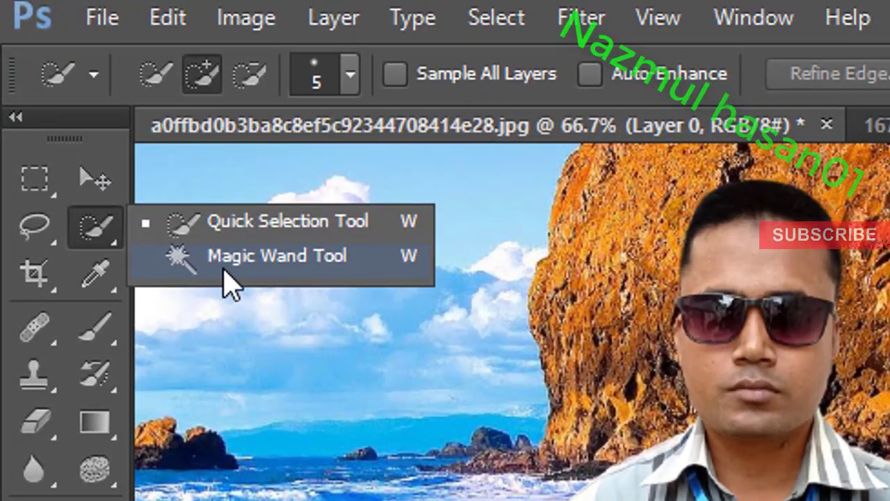
Use the Magic Wand to select the mustache, lower-right water, shoreline and upper-left sky.
click(226, 275)
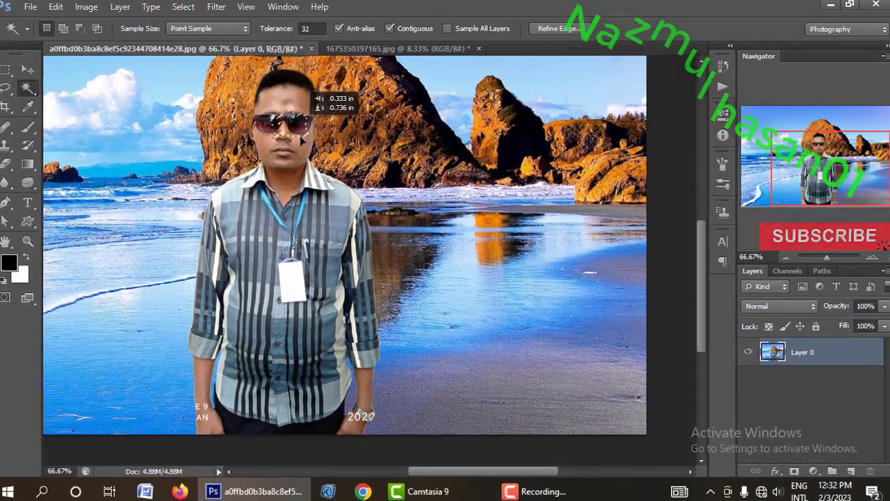
click(292, 139)
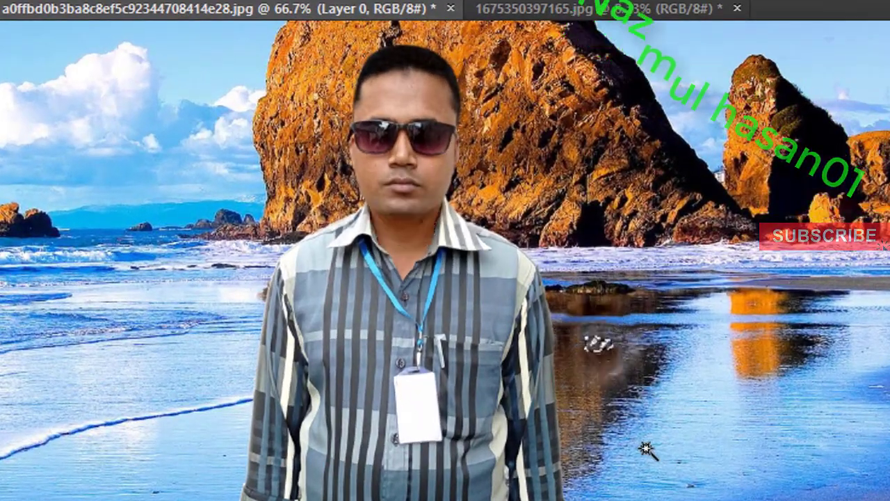
click(646, 447)
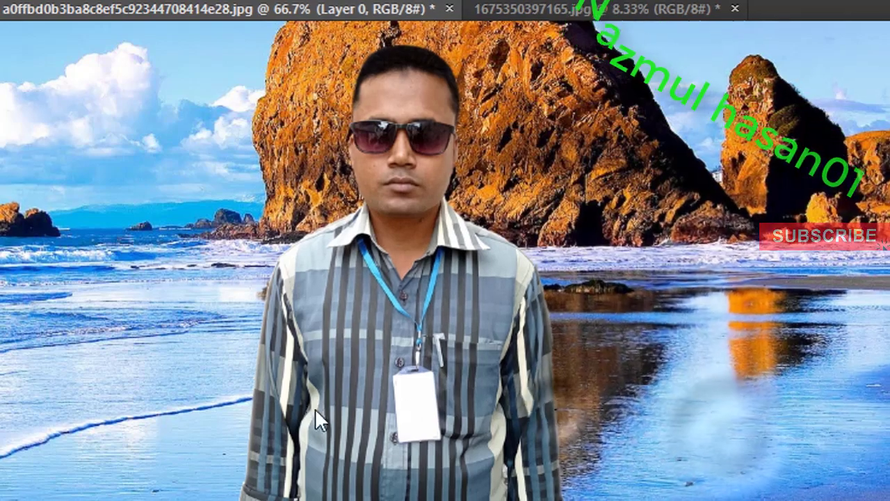
click(132, 375)
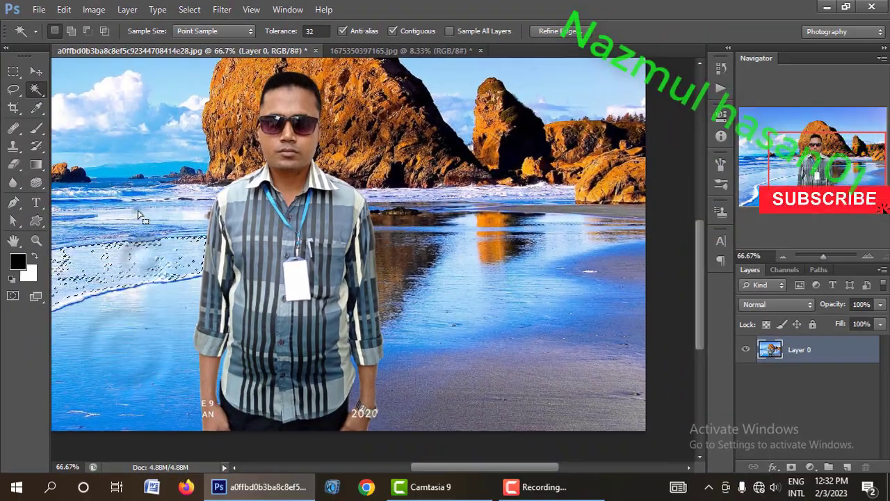
click(147, 116)
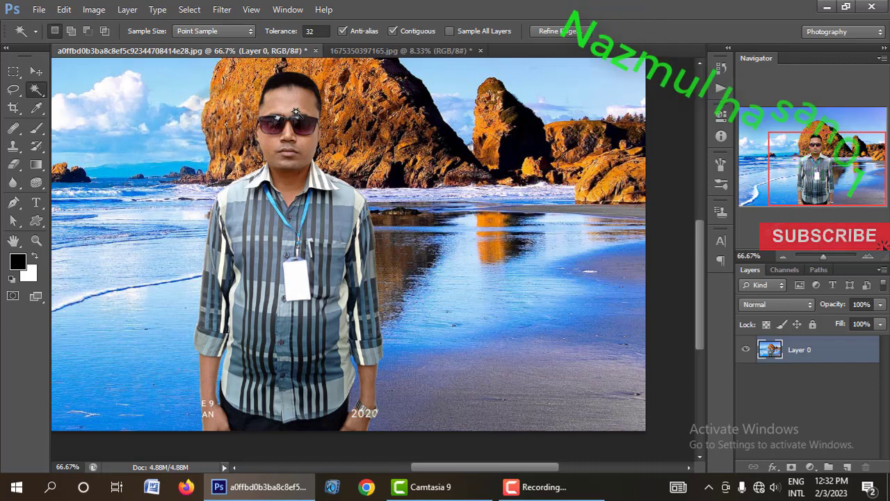
click(285, 139)
mouse_move(287, 139)
mouse_down()
mouse_move(301, 143)
mouse_move(285, 169)
mouse_move(292, 292)
mouse_up()
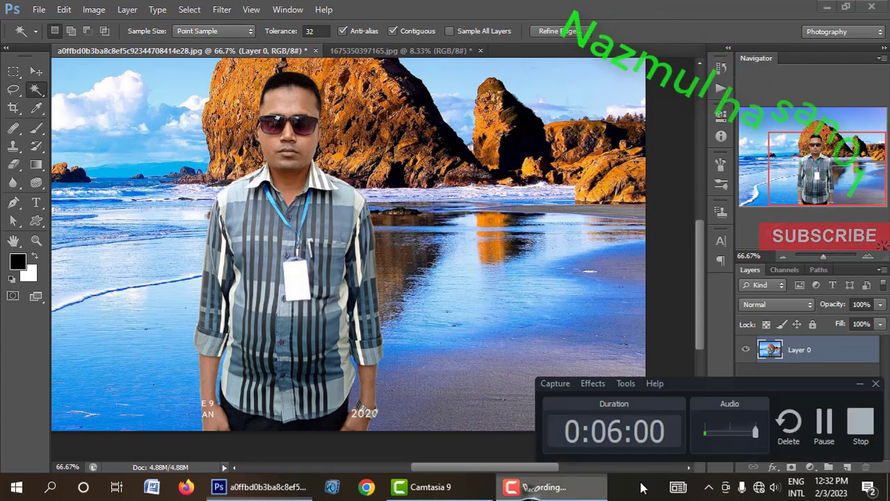
Magic-wand the clouds and nearby sky, then clear the selection with Deselect.
right_click(34, 90)
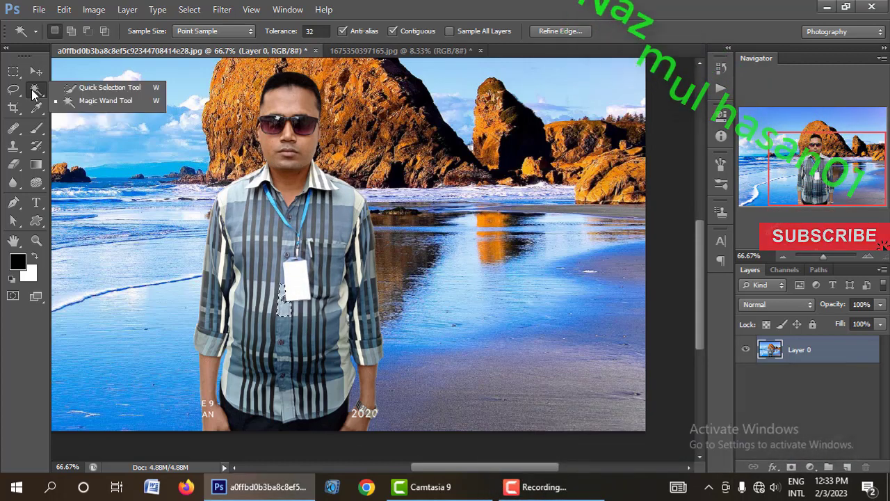
click(106, 102)
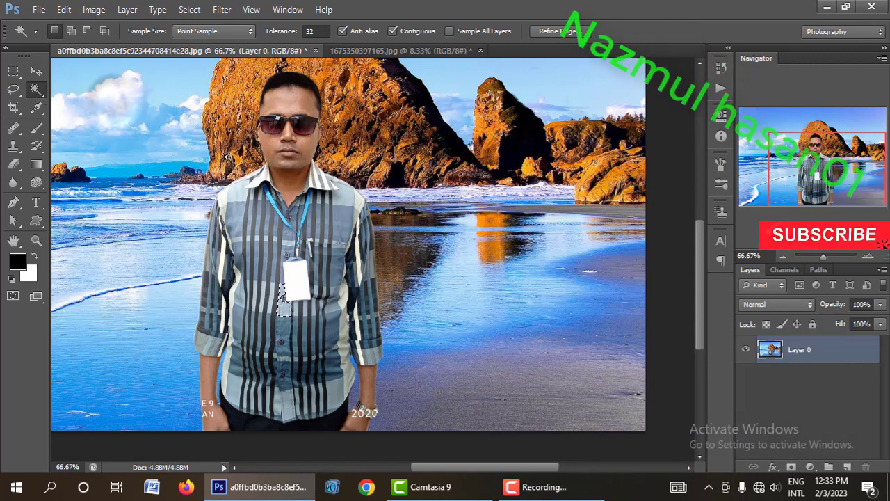
click(142, 102)
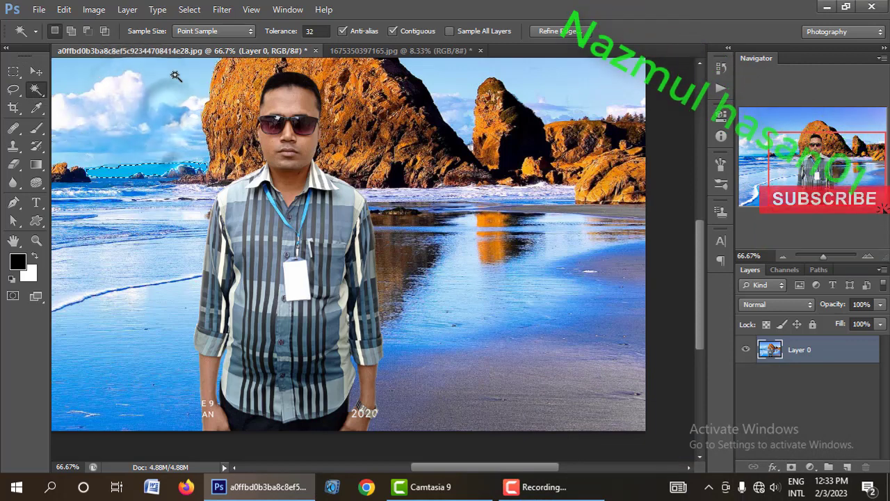
click(175, 139)
key(ctrl+d)
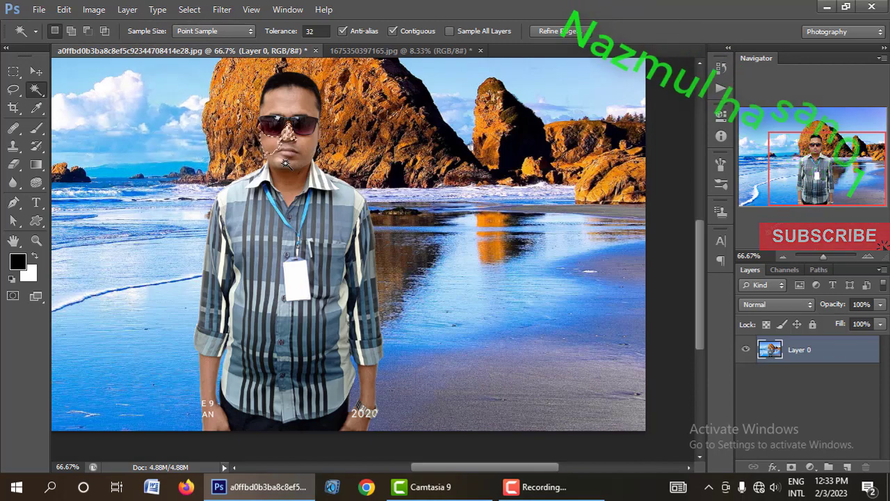
right_click(287, 161)
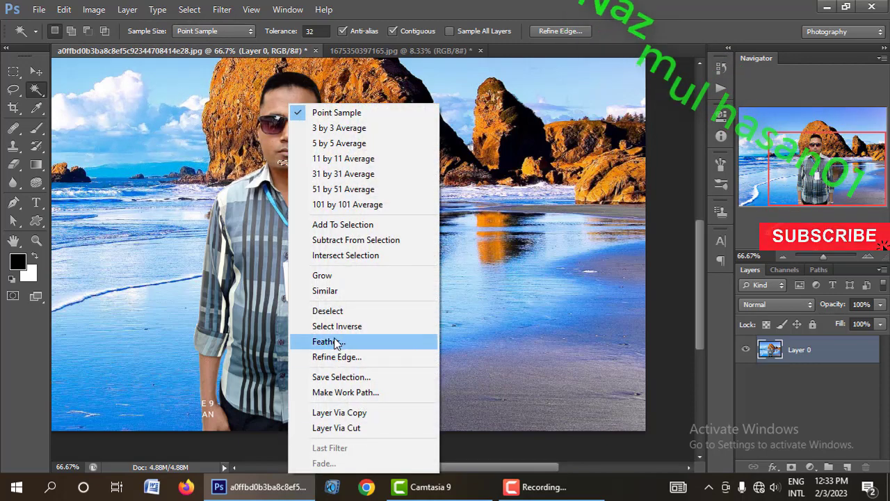
click(360, 316)
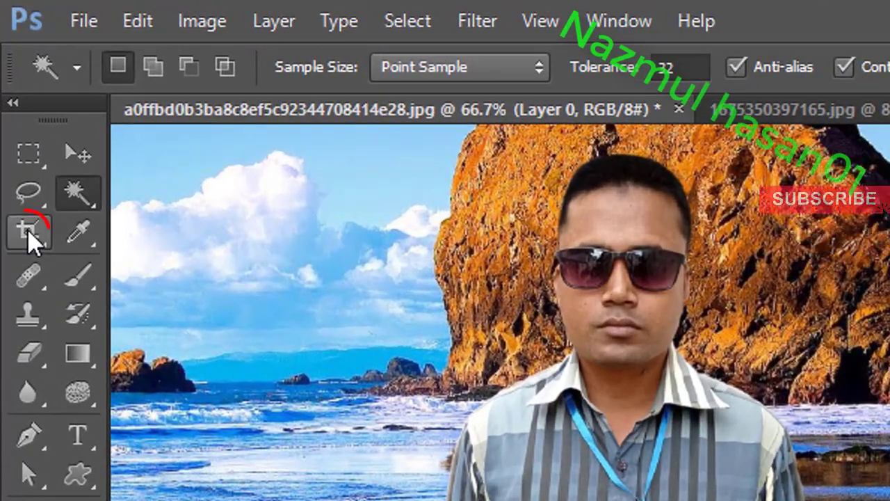
Show an unconstrained crop frame over the photo, shrink and reposition it, then cancel.
click(27, 216)
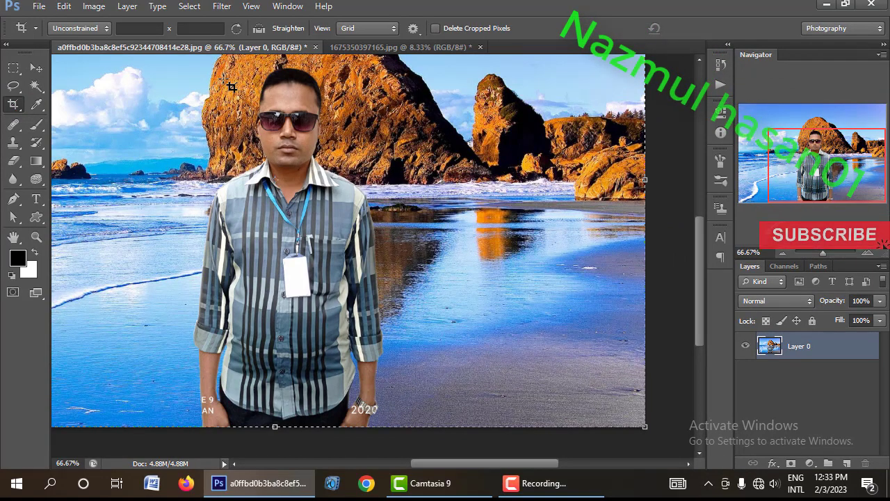
click(281, 133)
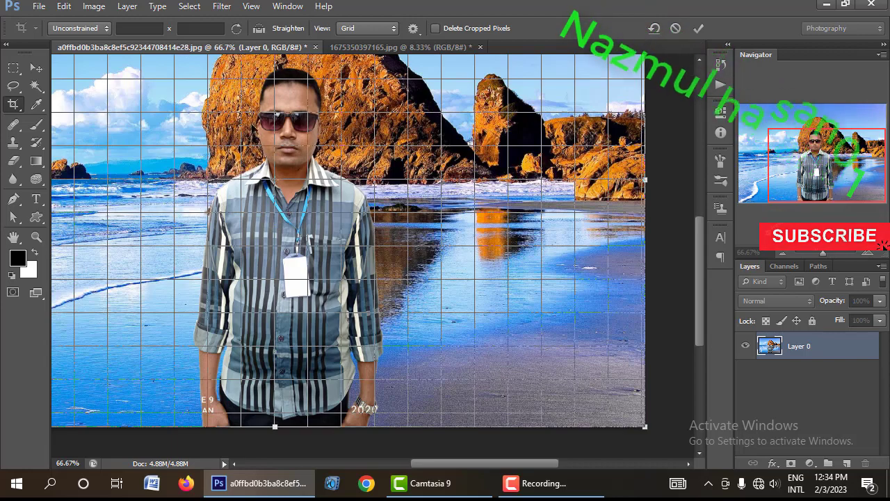
key(ctrl+minus)
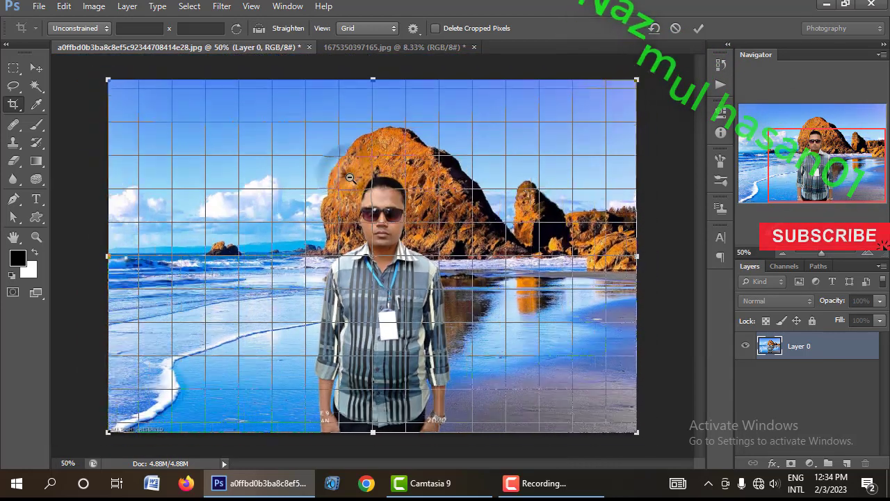
key(ctrl+minus)
click(158, 28)
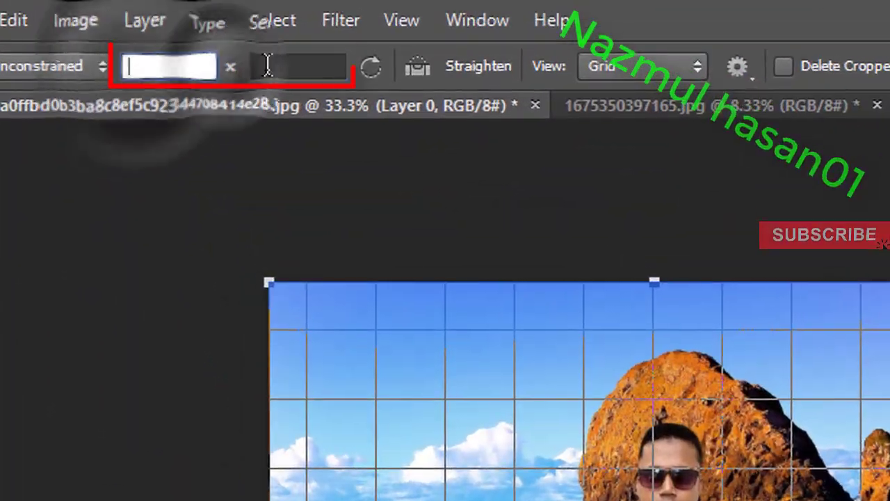
click(264, 66)
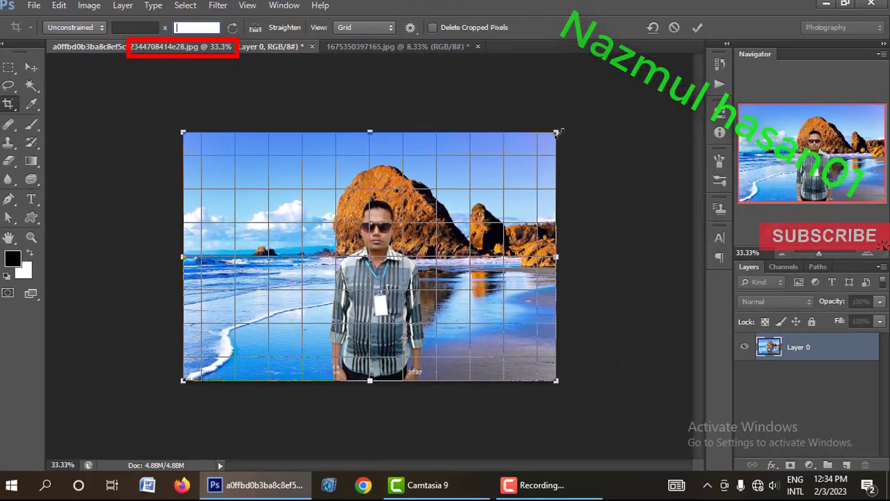
drag(536, 154, 438, 212)
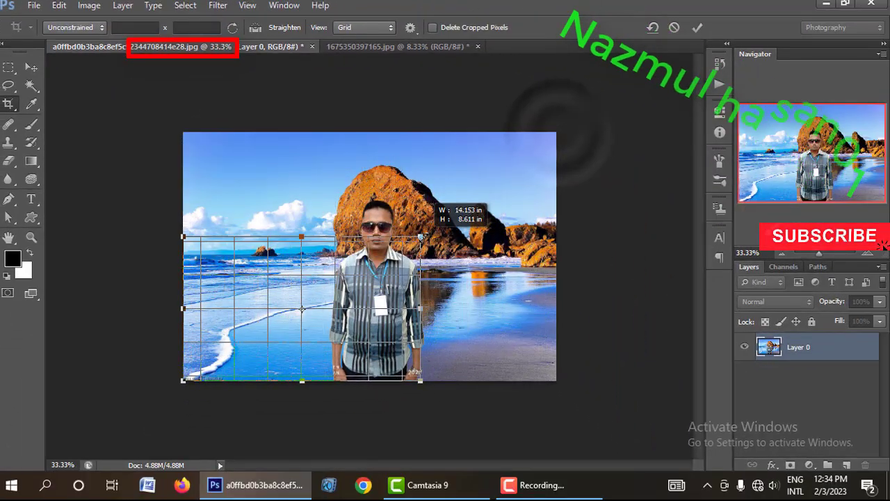
drag(322, 283, 384, 261)
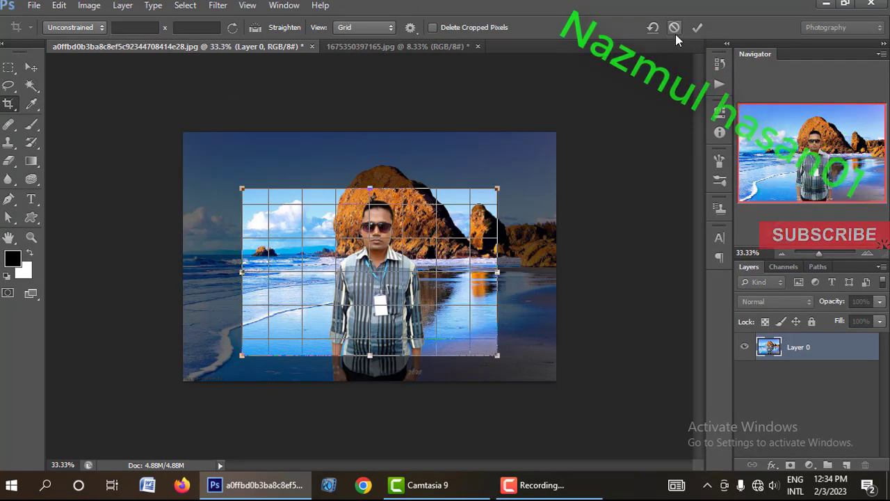
click(673, 29)
Restart the Crop tool on an enlarged view, cancel it again, and show the cropping/slicing tools.
click(31, 67)
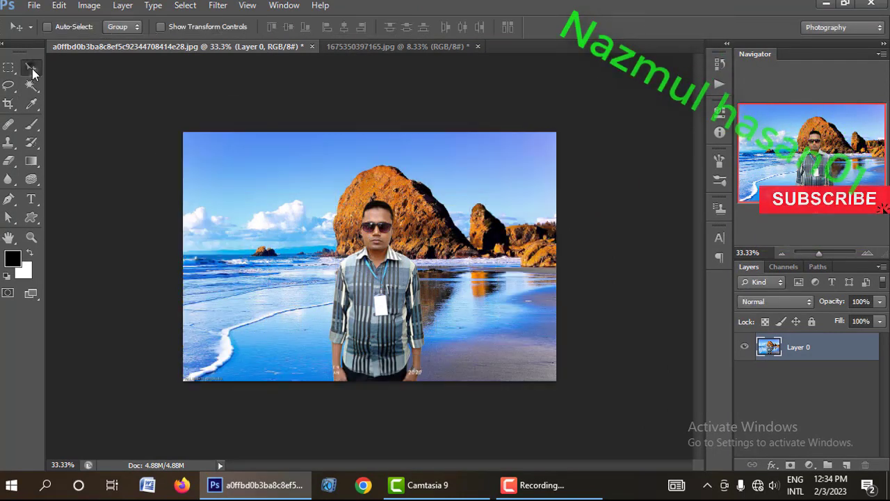
click(7, 105)
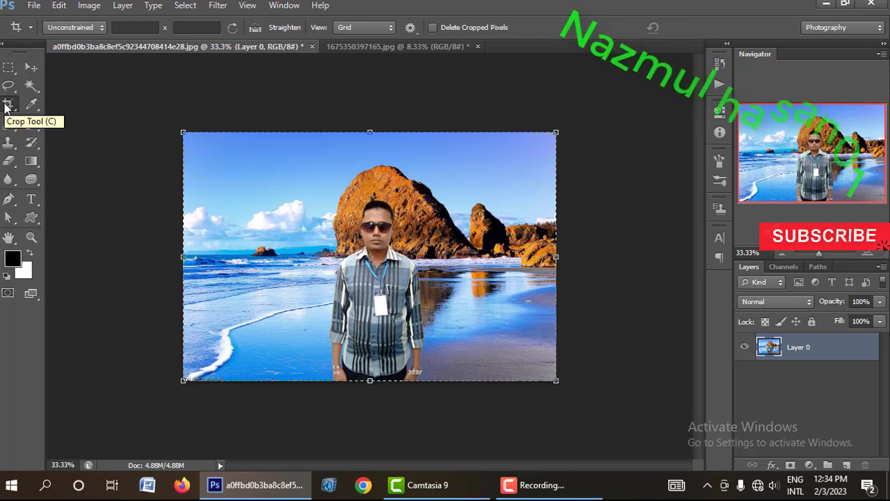
click(7, 105)
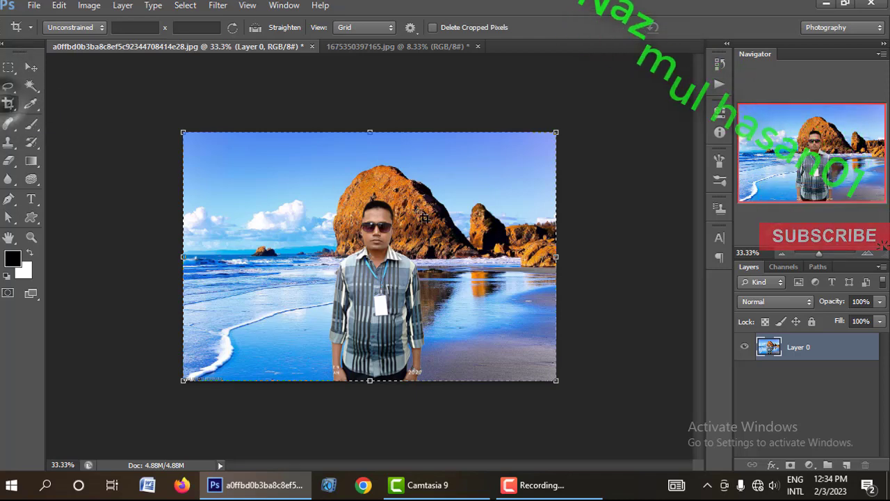
key(ctrl+plus)
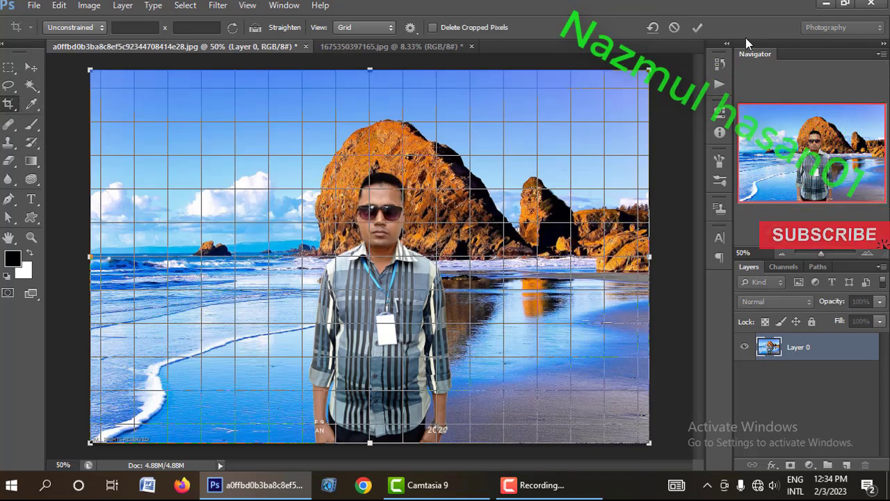
click(674, 27)
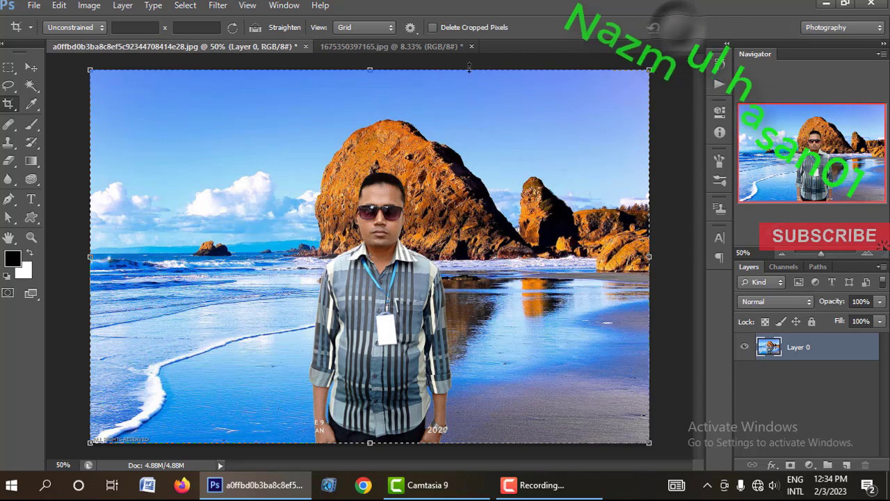
right_click(10, 103)
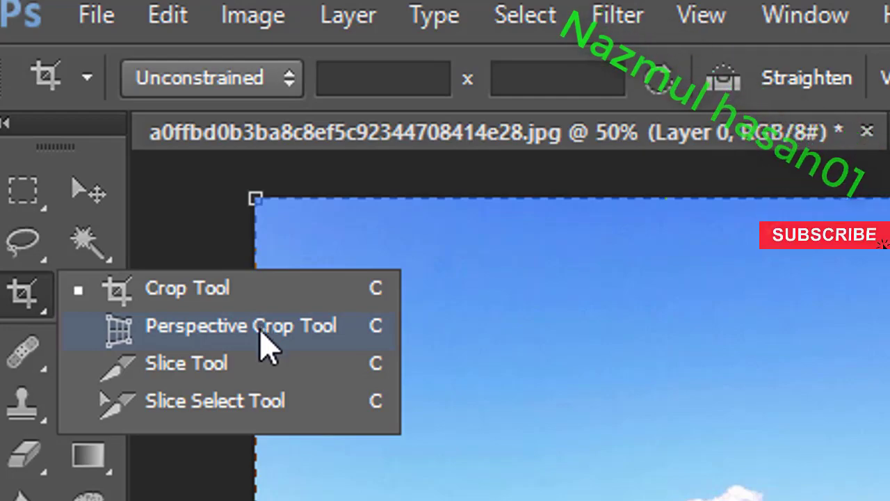
Try a four-corner perspective crop on the beach photo, cancel it, and switch to 1675350397165.jpg.
click(265, 342)
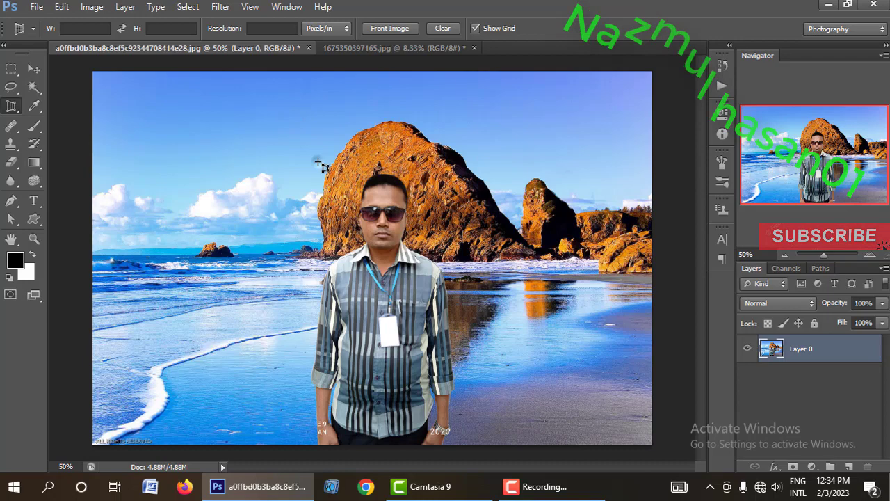
click(318, 161)
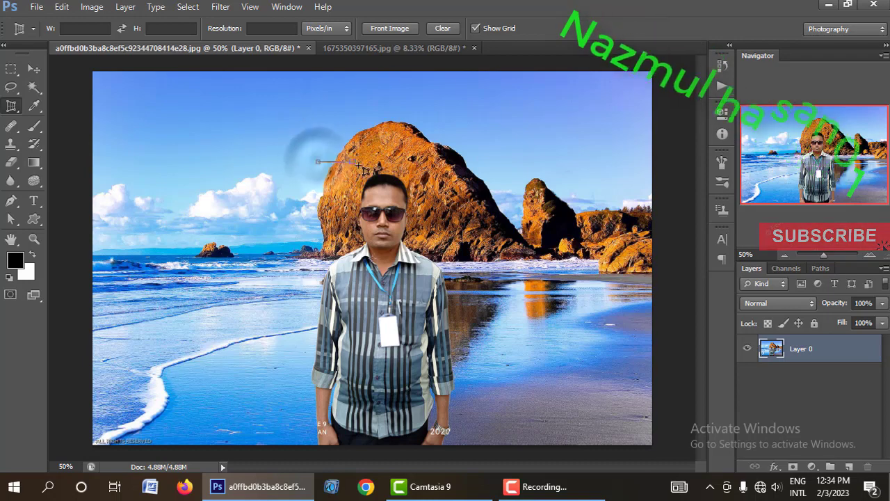
click(456, 165)
click(482, 263)
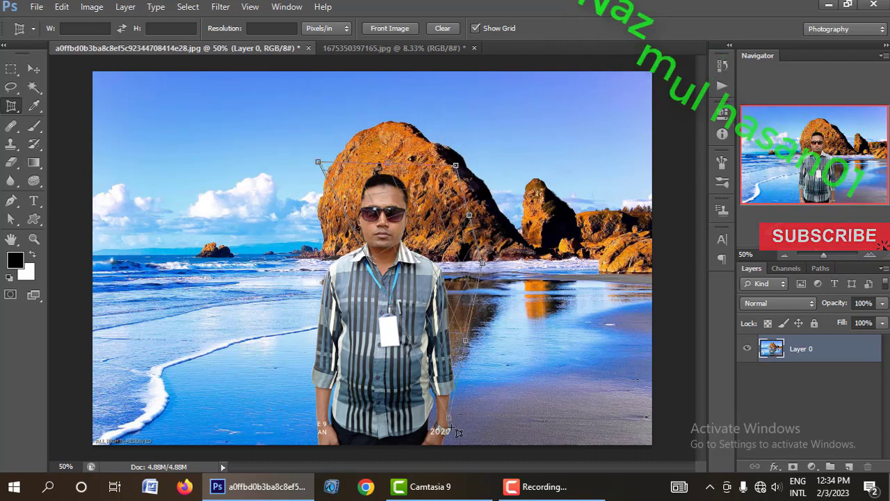
click(451, 427)
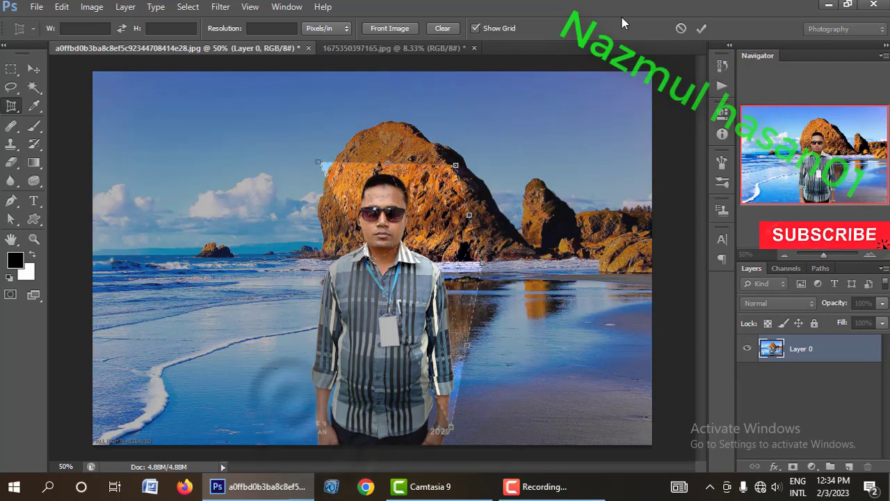
click(681, 28)
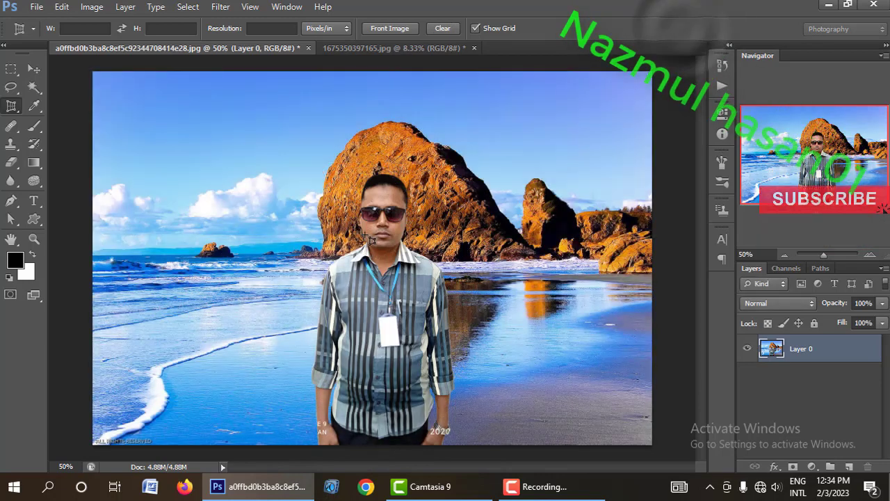
click(378, 49)
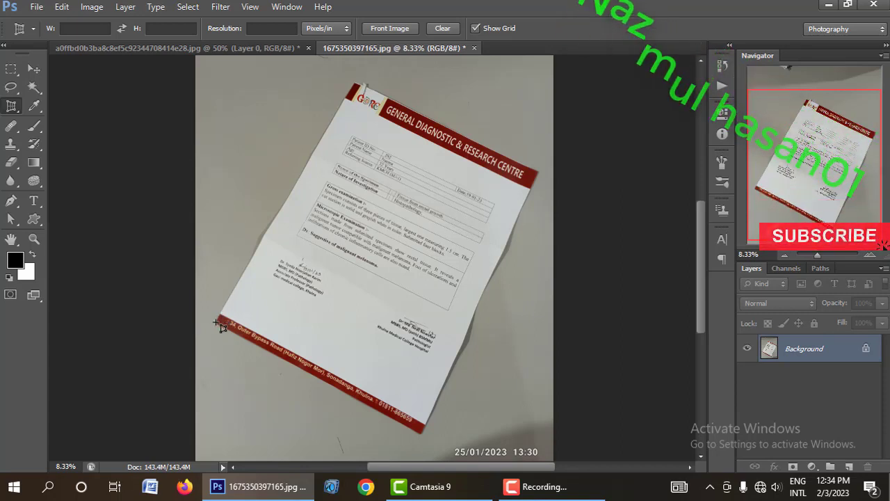
Perspective-crop the report at its four paper corners and commit, leaving a flat upright page.
click(216, 322)
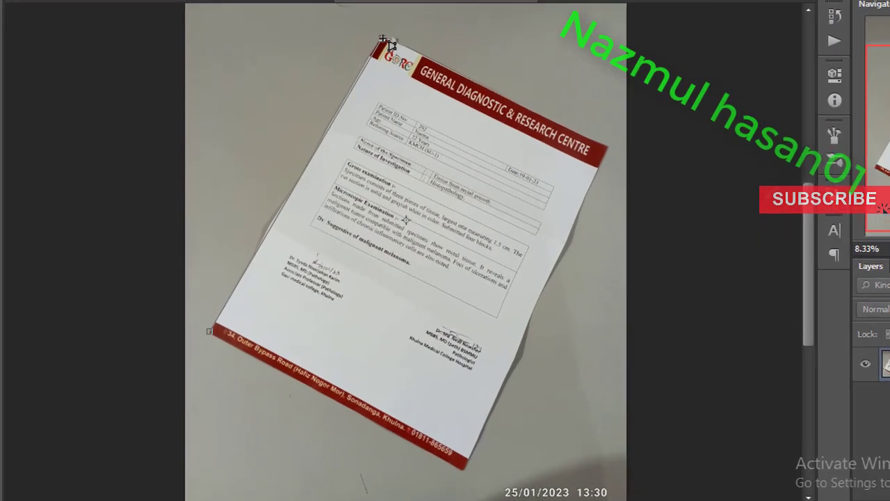
click(394, 17)
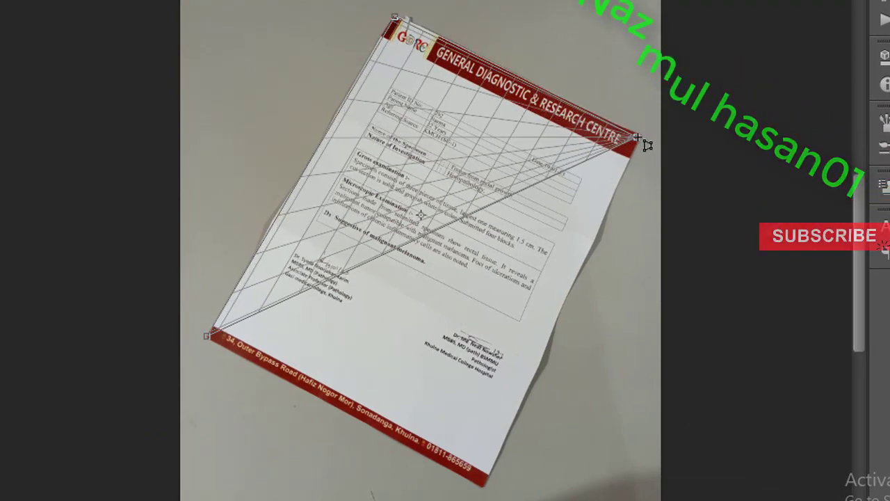
click(638, 136)
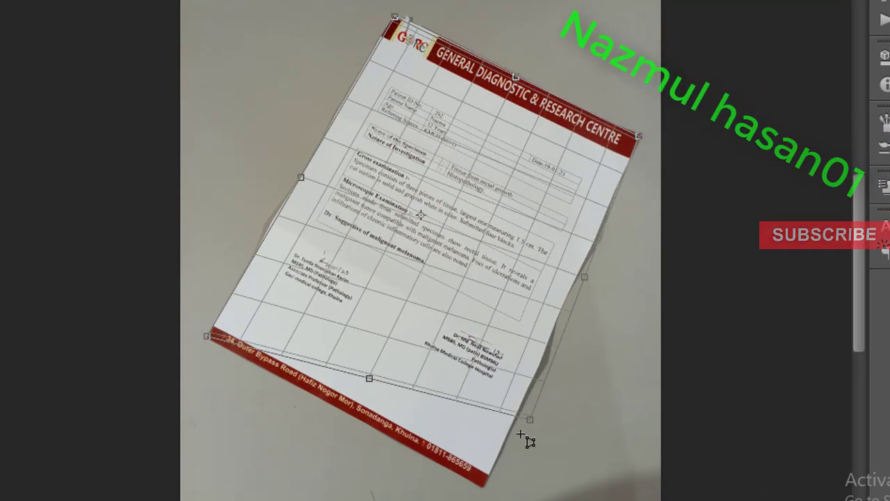
click(485, 486)
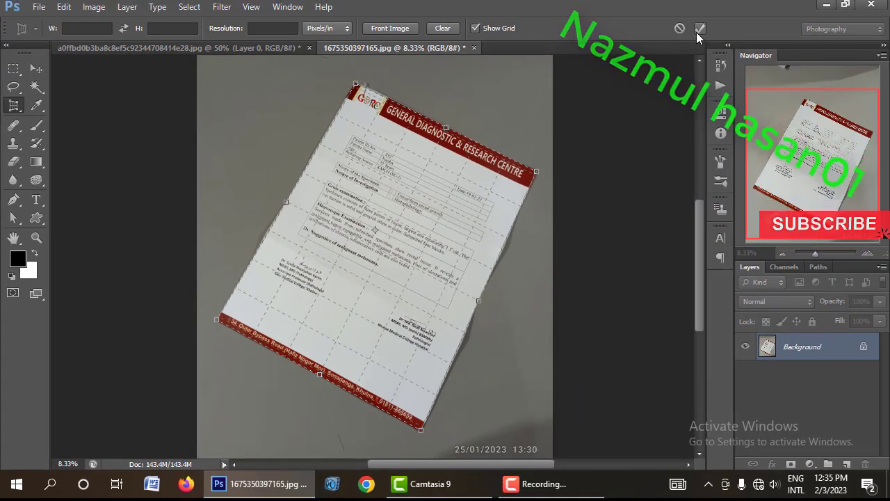
click(696, 32)
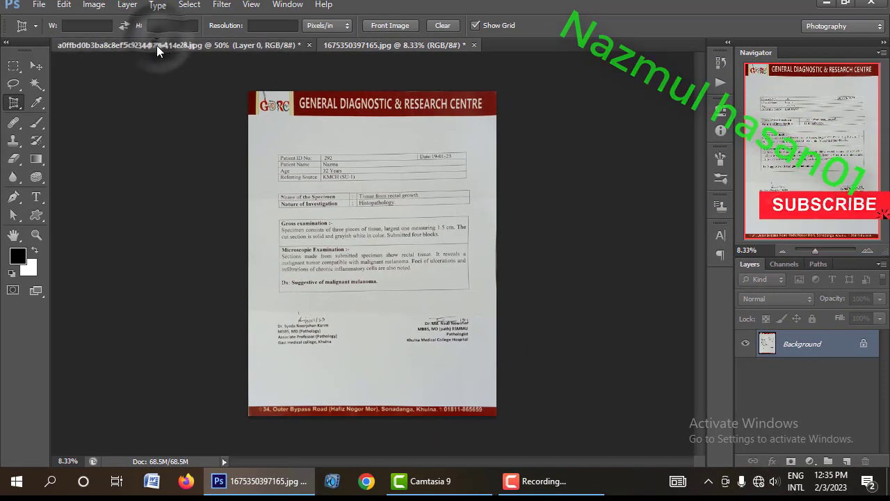
Return to the beach photo and choose the Slice Tool from the crop tool flyout.
click(156, 45)
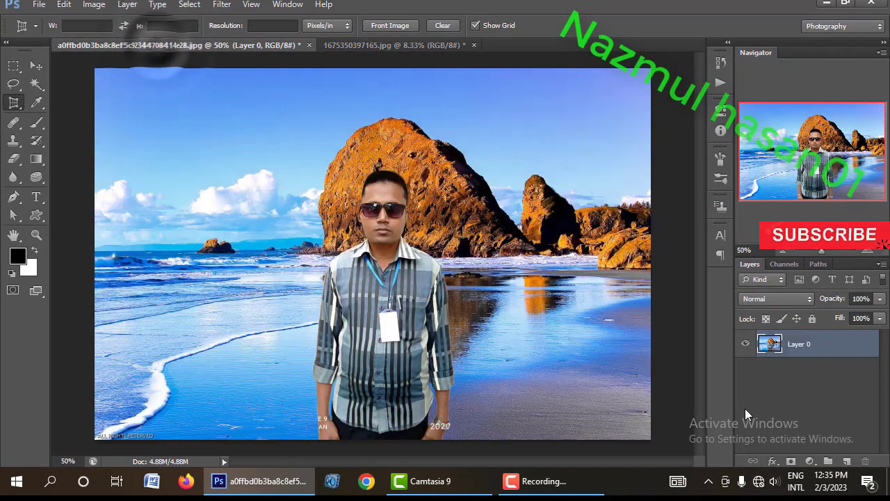
click(584, 480)
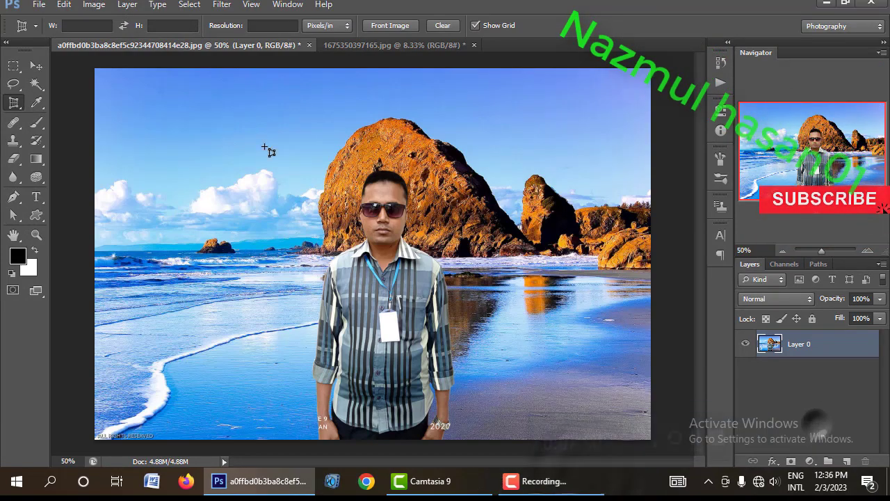
right_click(13, 104)
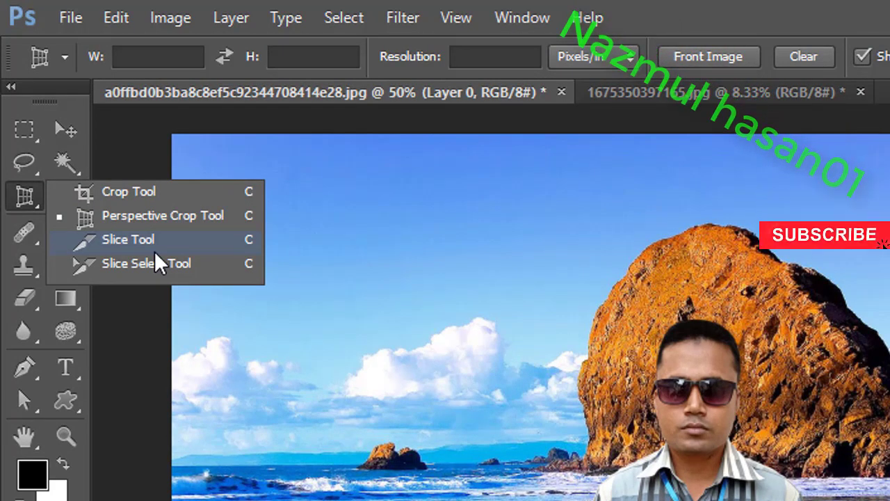
key(Escape)
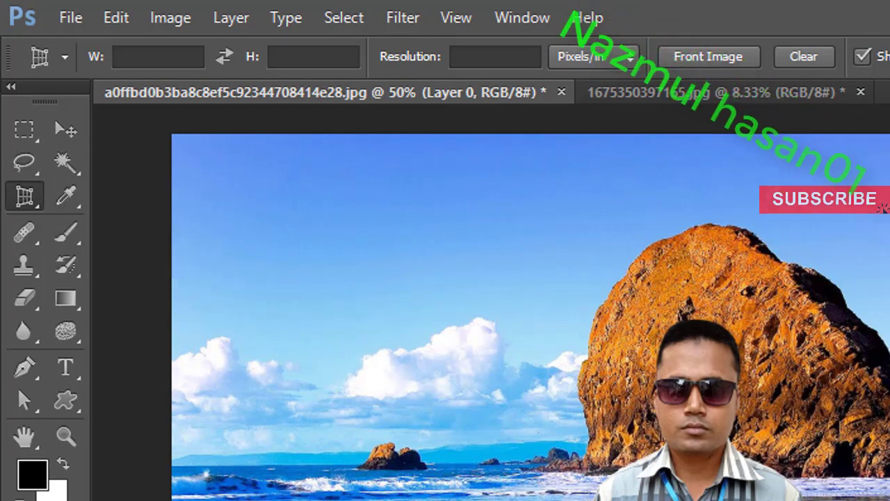
right_click(25, 189)
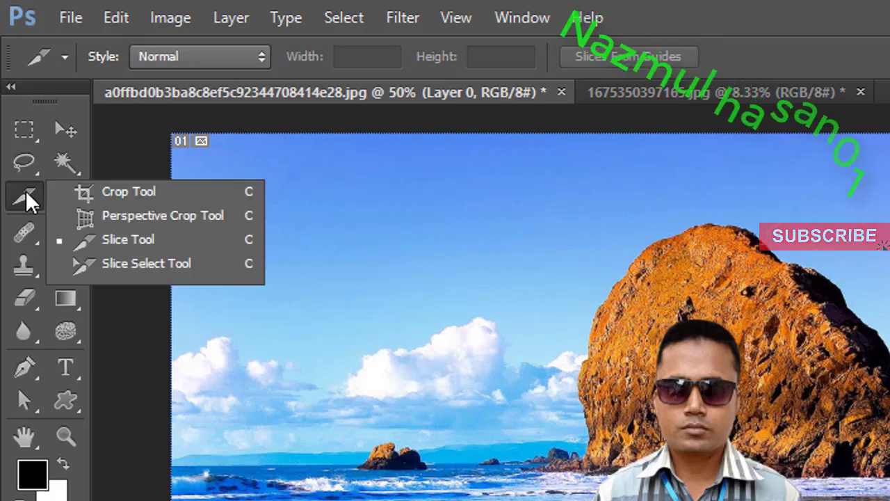
click(130, 238)
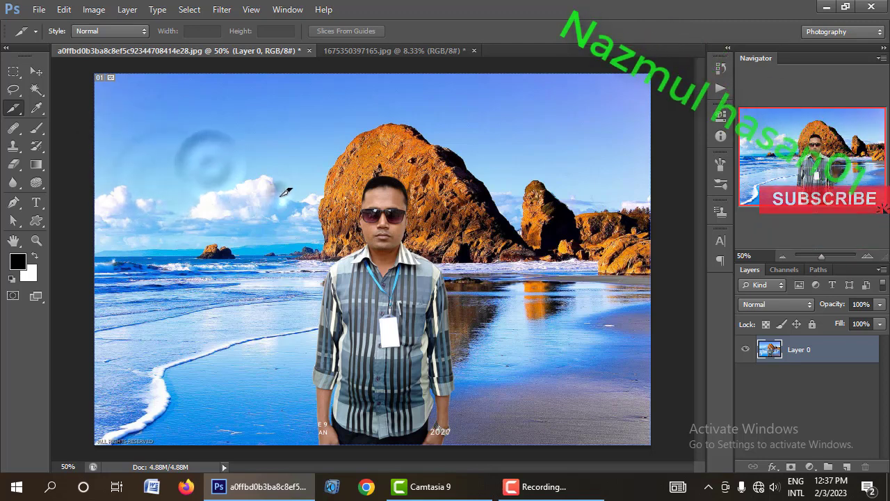
Draw four trial slices over the upper-left sky, the rocks, the left clouds and beside the man.
drag(282, 145, 331, 147)
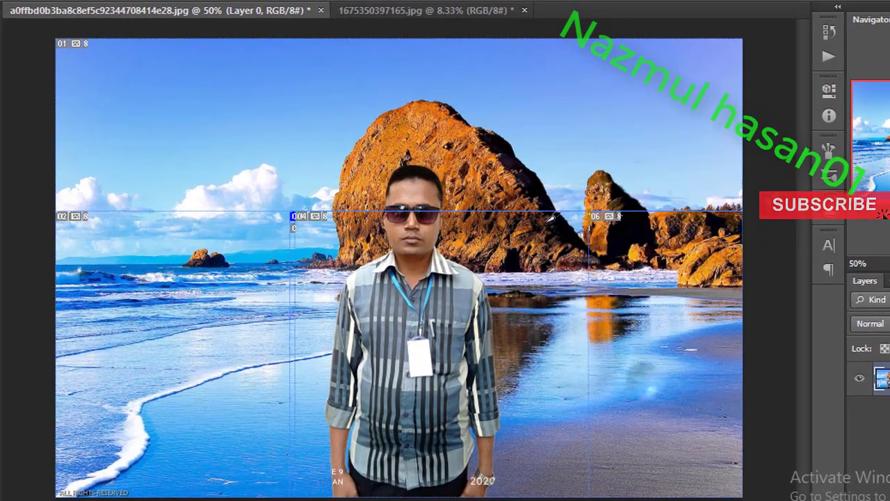
drag(527, 182, 556, 229)
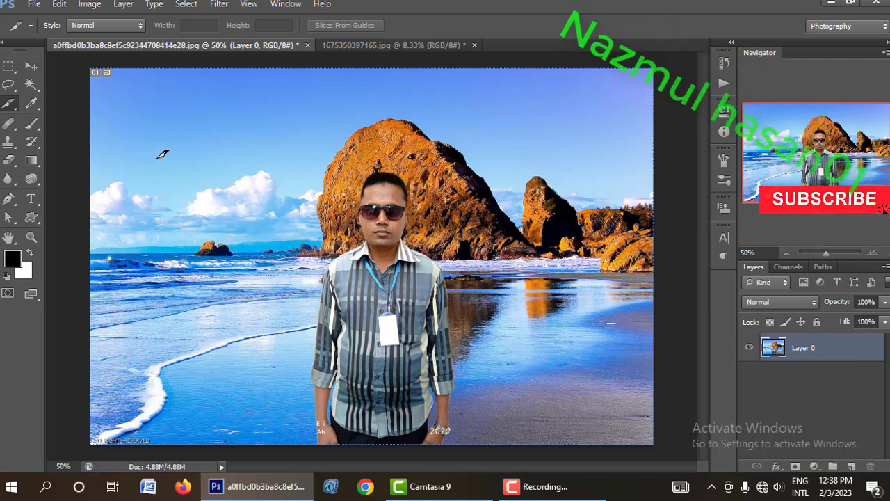
mouse_move(130, 152)
mouse_down()
mouse_move(361, 299)
mouse_move(353, 307)
mouse_up()
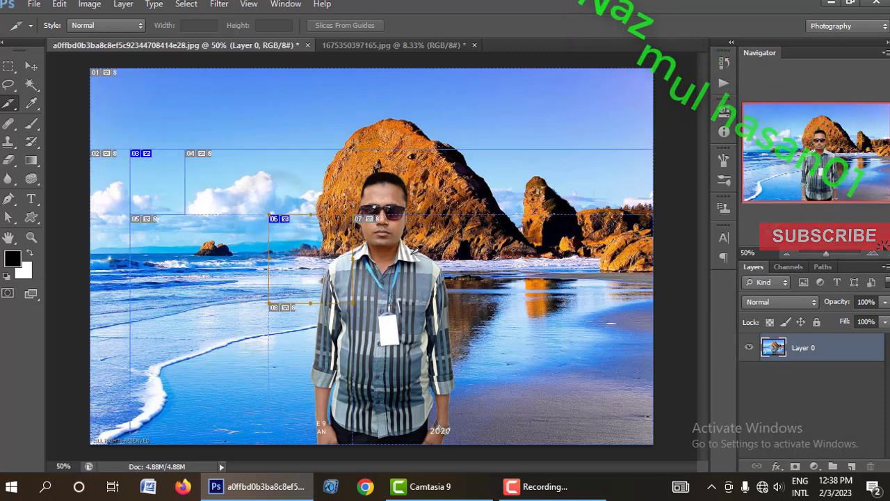
drag(410, 253, 480, 355)
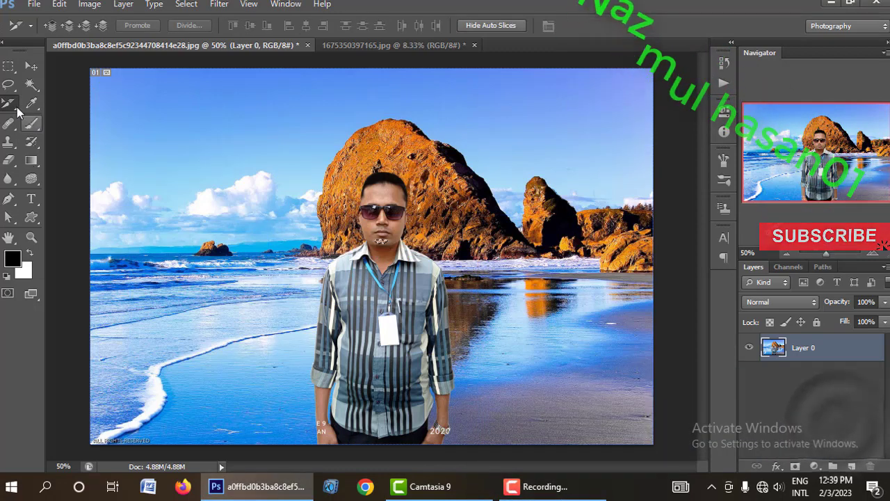
Reopen the crop and slice flyout and return to slicing the beach photo.
right_click(8, 102)
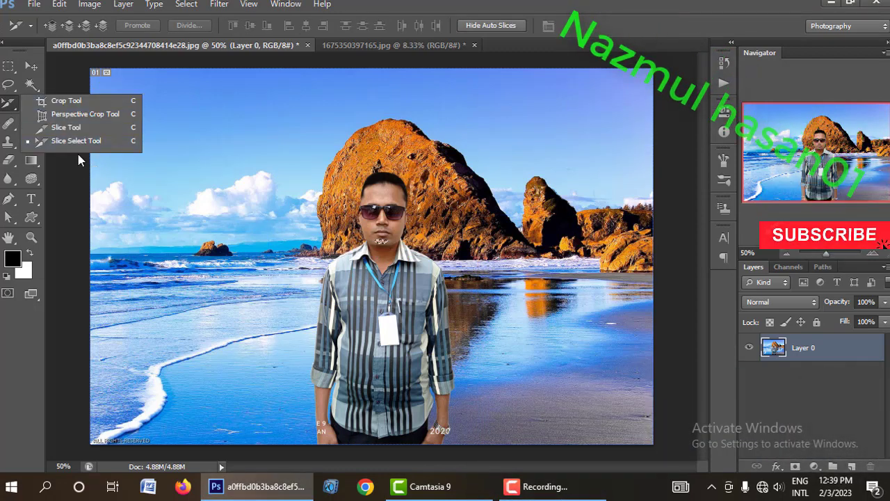
click(114, 147)
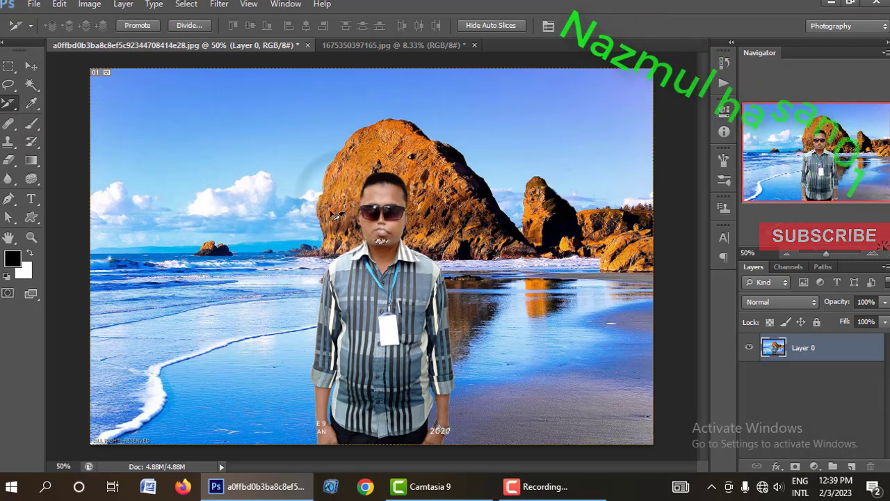
click(542, 491)
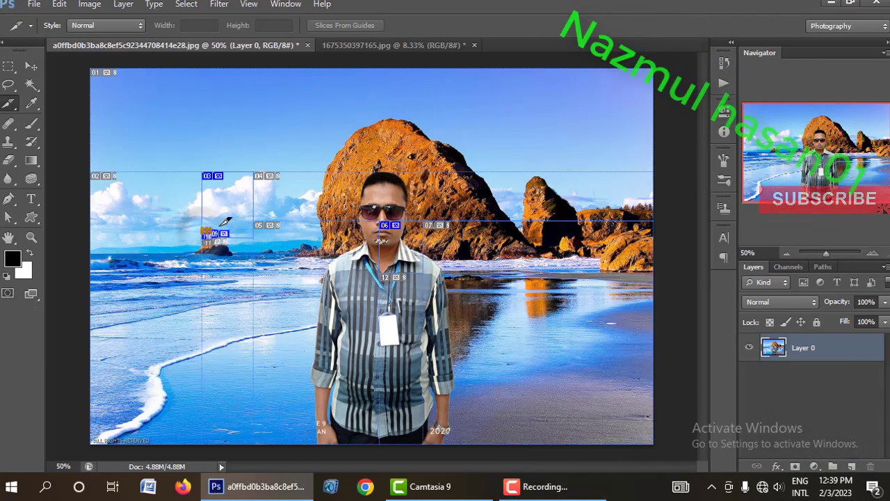
Add a taller slice near the clouds, then leave slicing and pick the Eyedropper Tool.
mouse_move(247, 231)
mouse_down()
mouse_move(274, 253)
mouse_move(328, 262)
mouse_up()
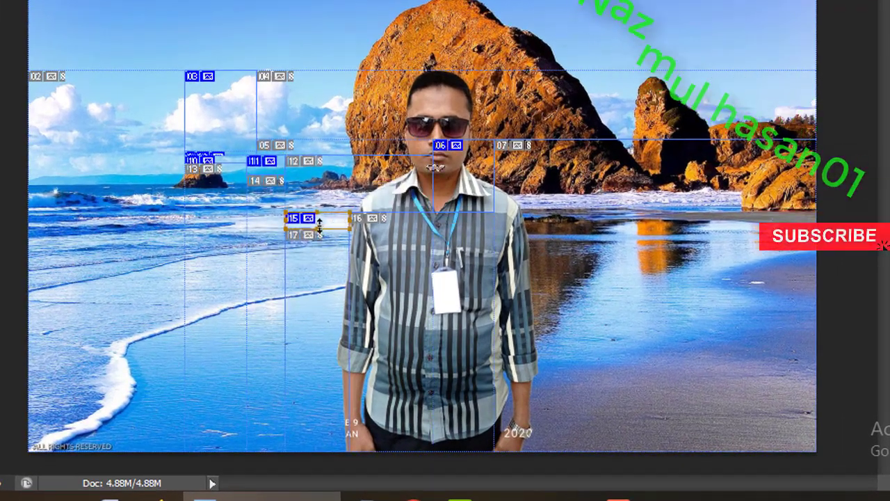
mouse_move(319, 223)
mouse_down()
mouse_move(315, 334)
mouse_move(314, 243)
mouse_up()
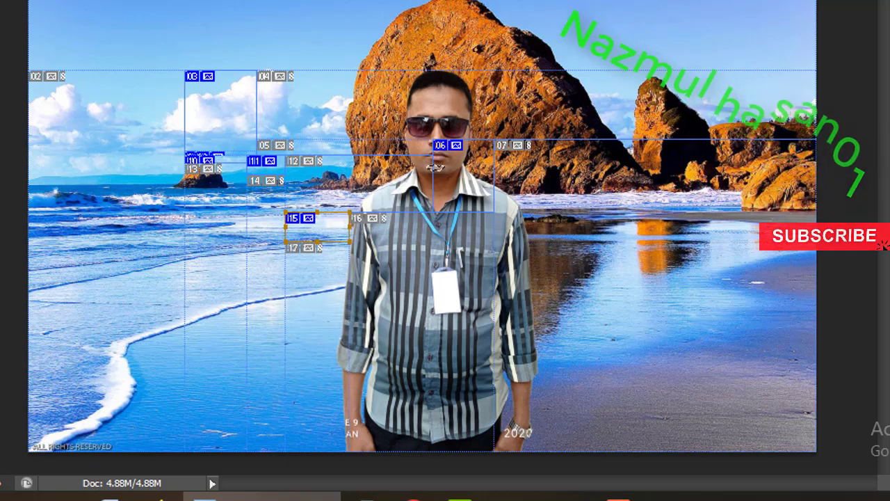
key(alt+f)
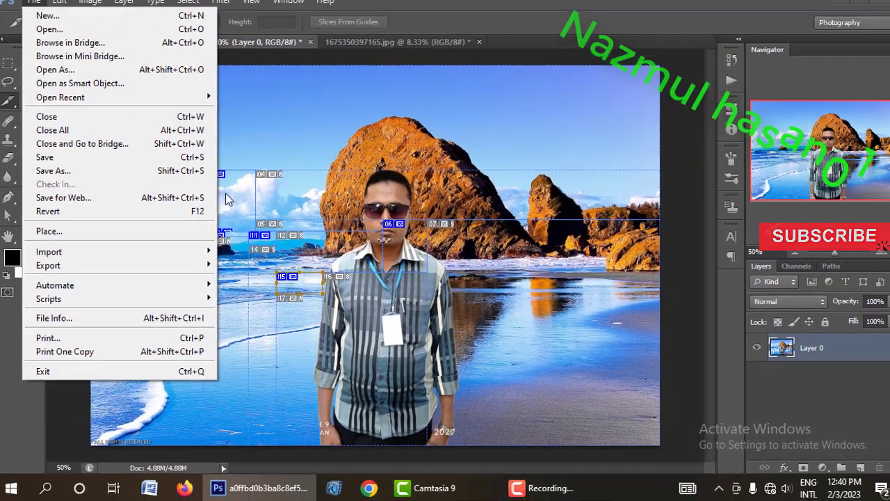
key(Escape)
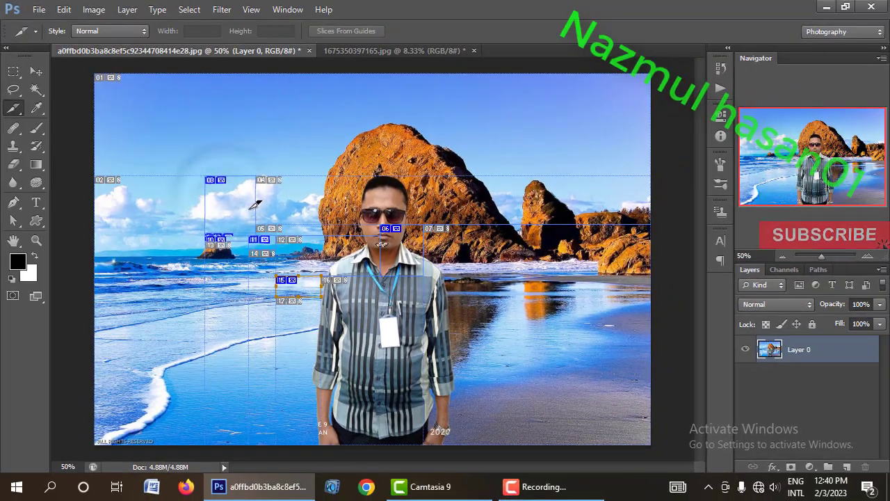
right_click(20, 106)
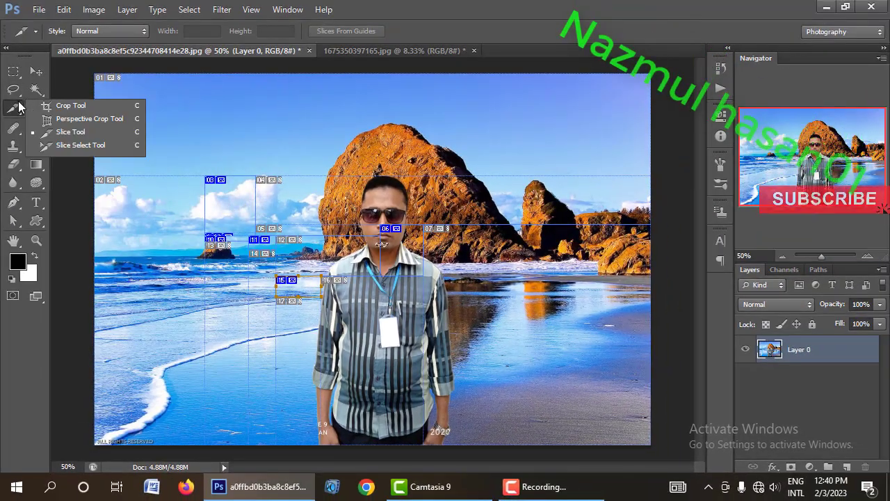
click(70, 131)
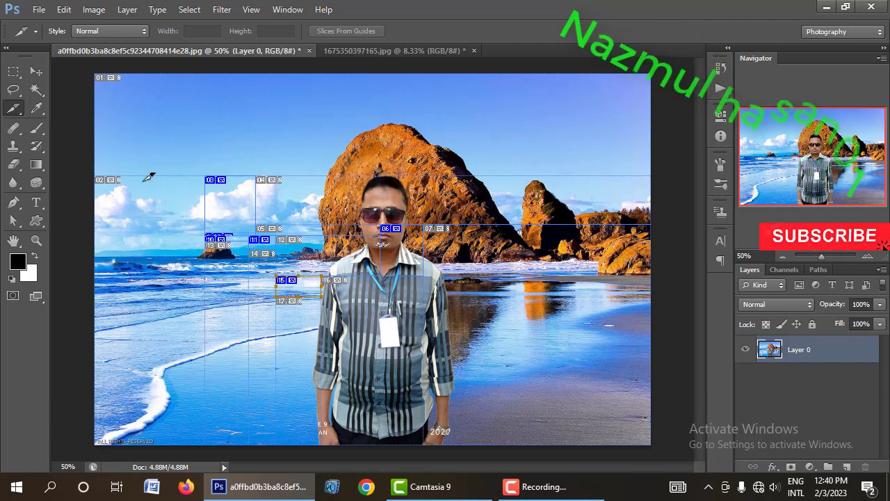
click(547, 486)
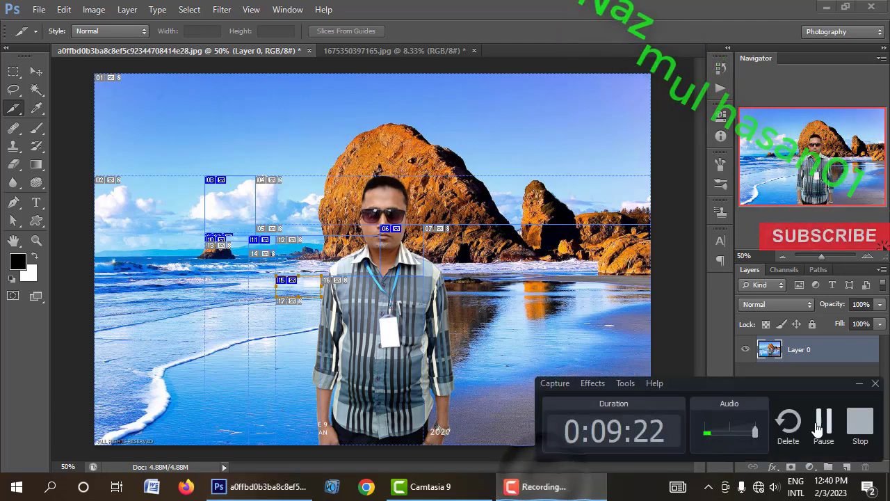
click(37, 108)
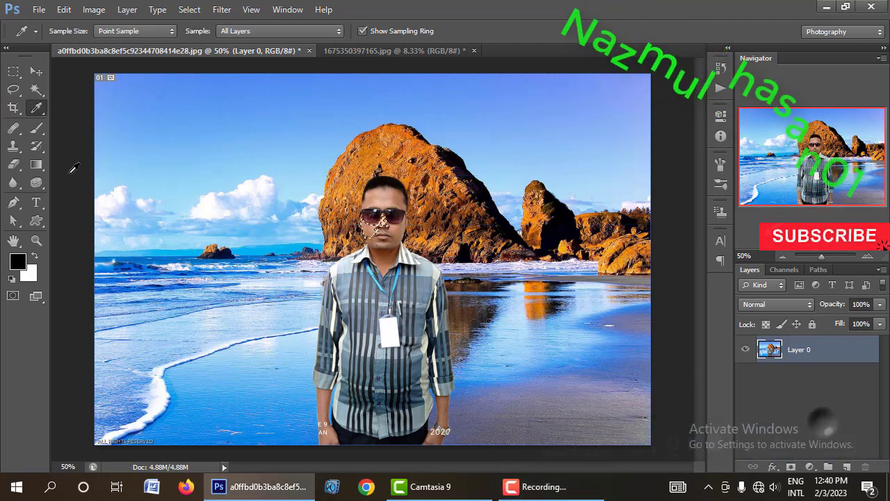
Sample sky and cloud colours, settle on the shirt's blue-grey 7c92a9, and open the foreground Color Picker.
right_click(39, 113)
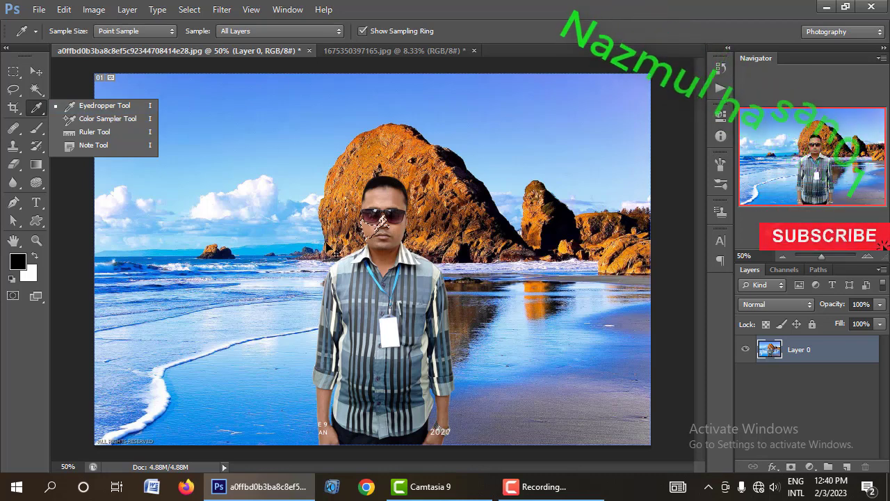
click(329, 247)
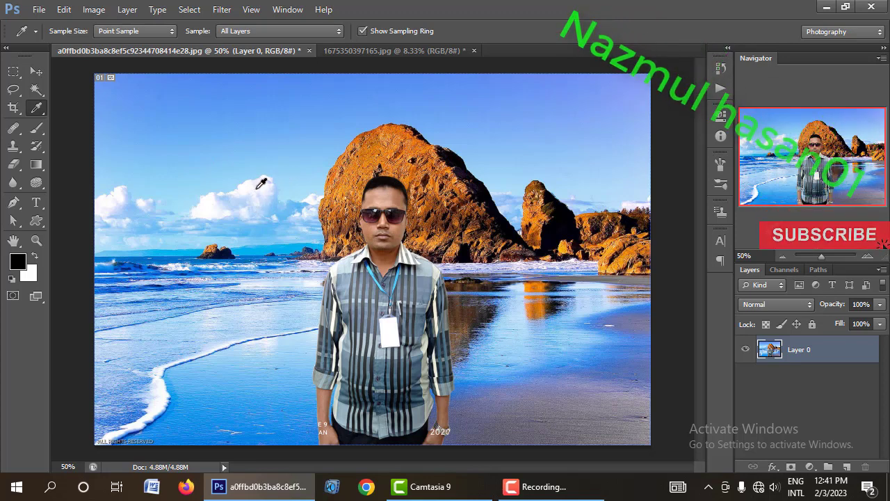
click(263, 183)
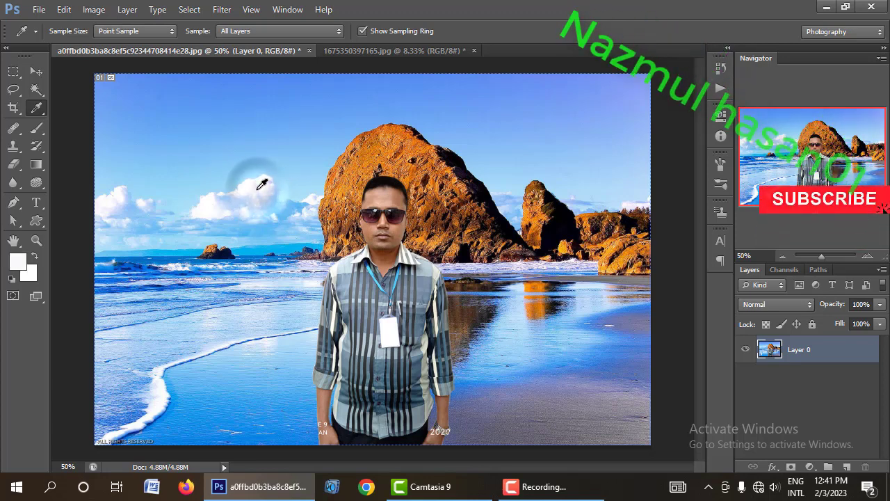
click(260, 183)
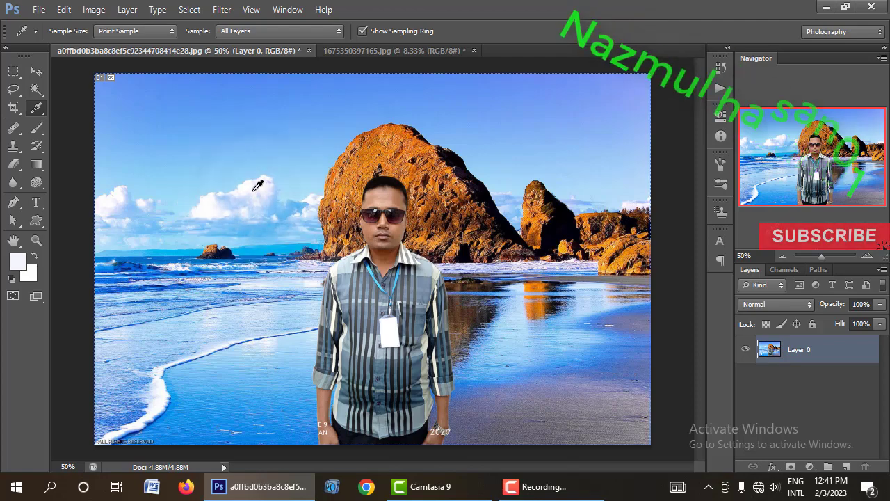
click(257, 184)
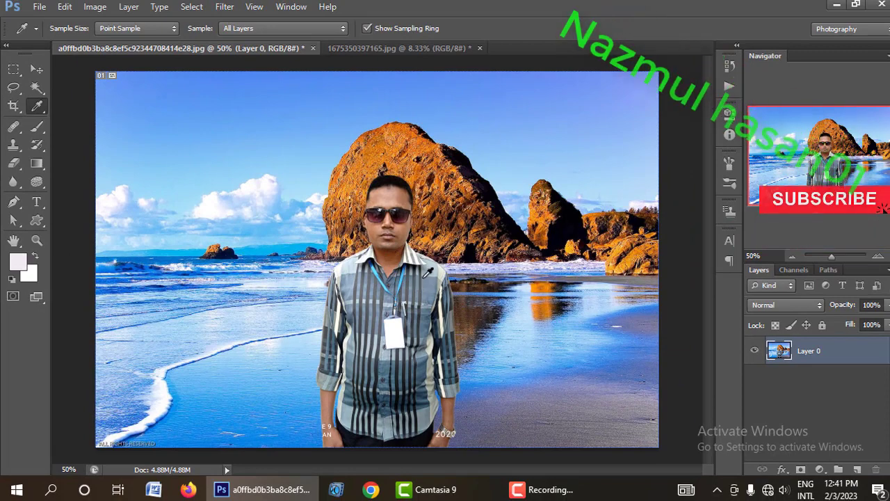
click(429, 284)
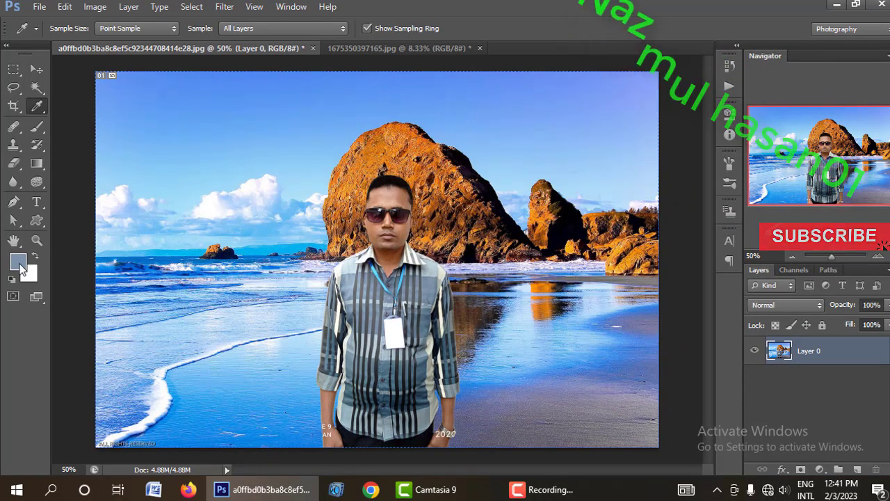
click(19, 263)
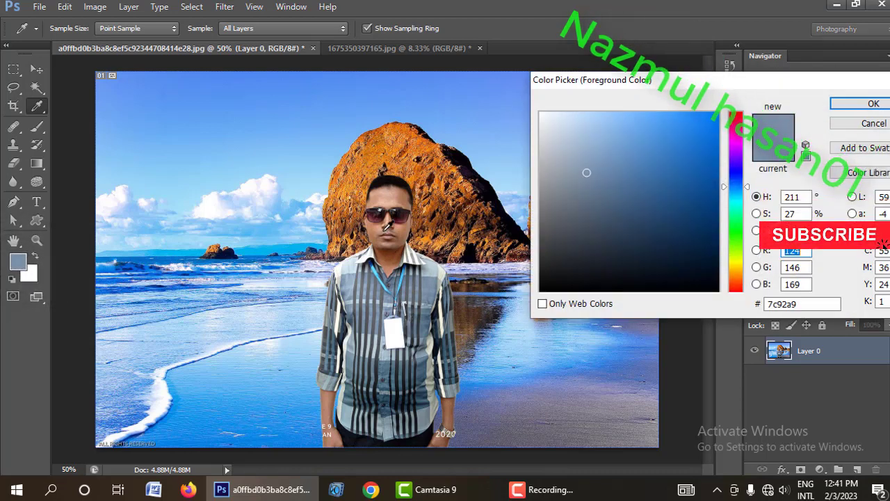
Sample trouser, shirt and hair colours in the Color Picker, cancel, then take a lighter blue foreground.
click(402, 203)
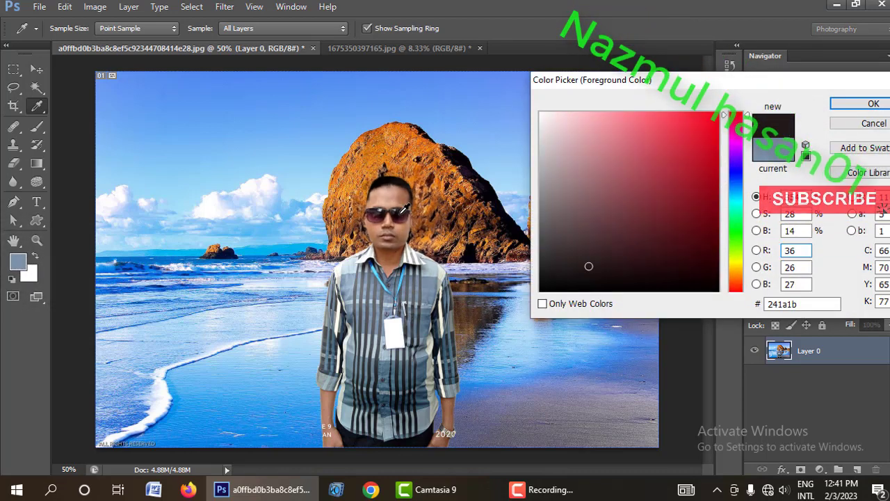
click(375, 210)
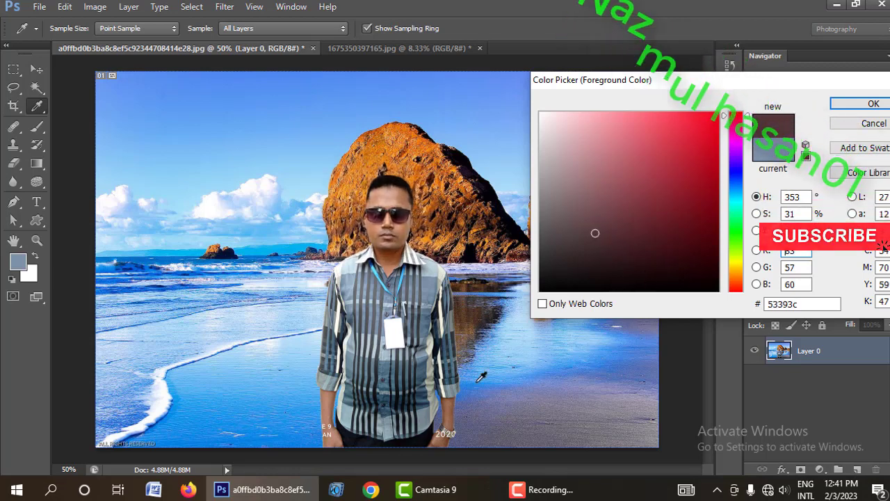
click(362, 438)
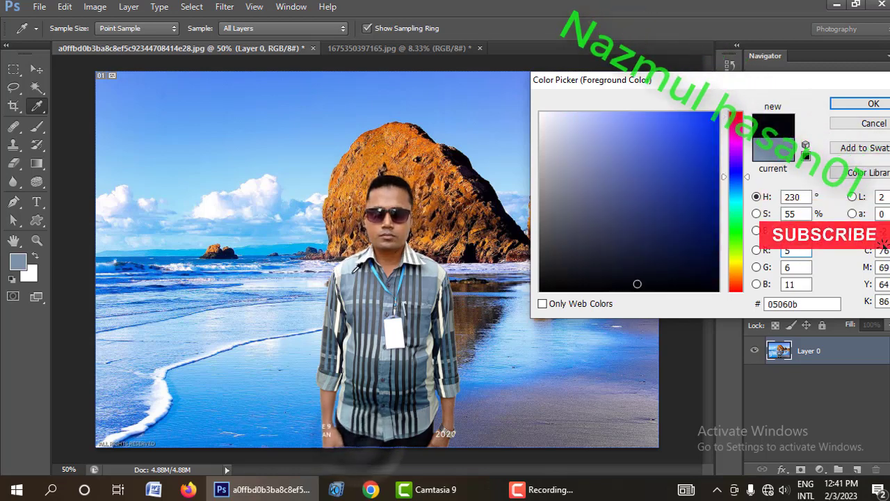
click(352, 271)
click(404, 278)
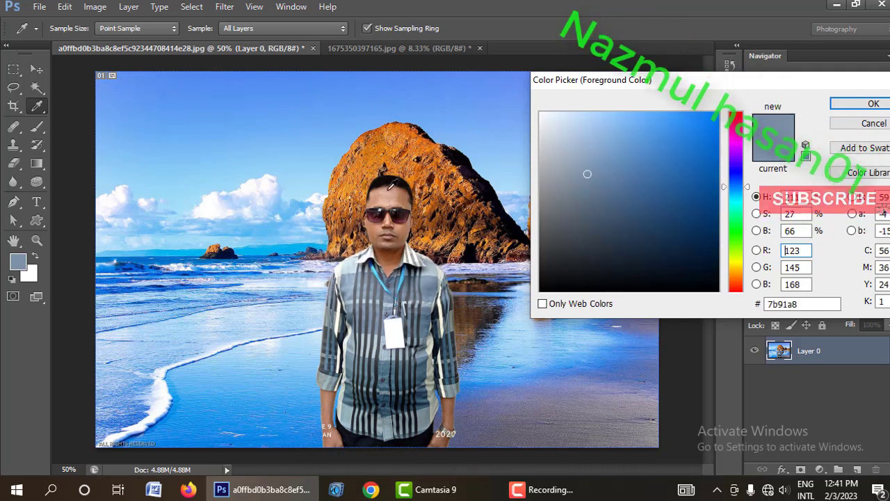
click(391, 185)
click(849, 124)
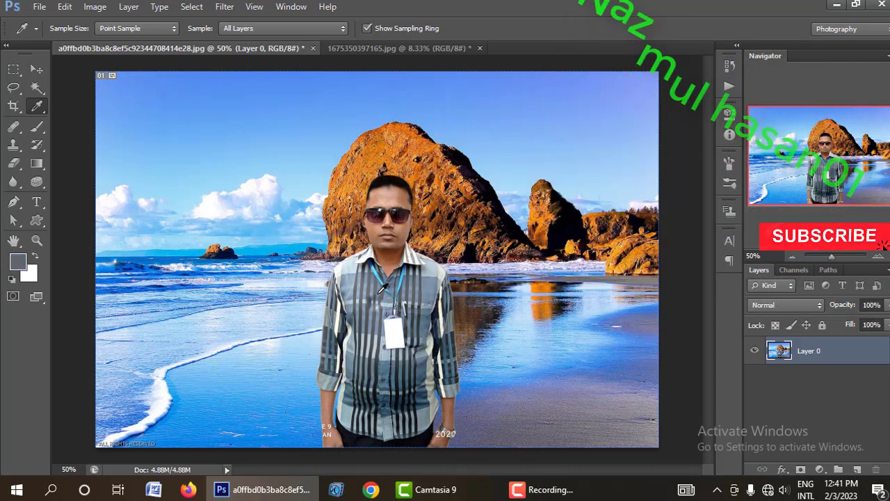
click(407, 283)
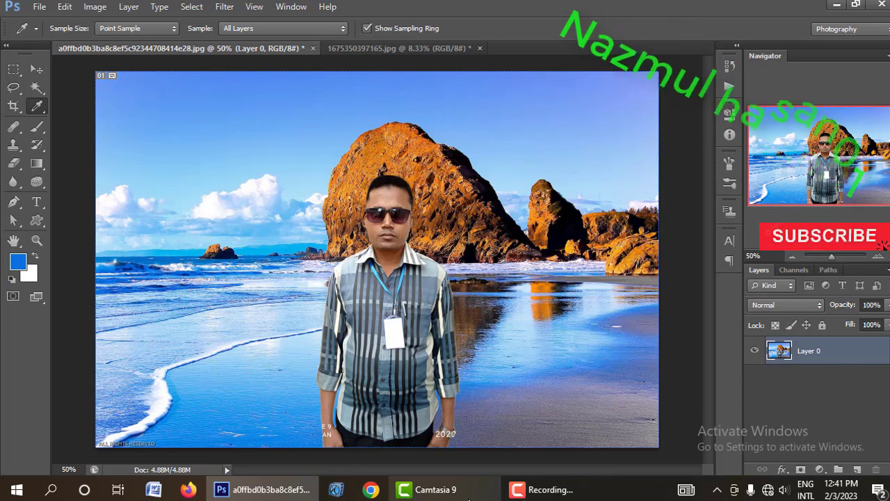
click(564, 495)
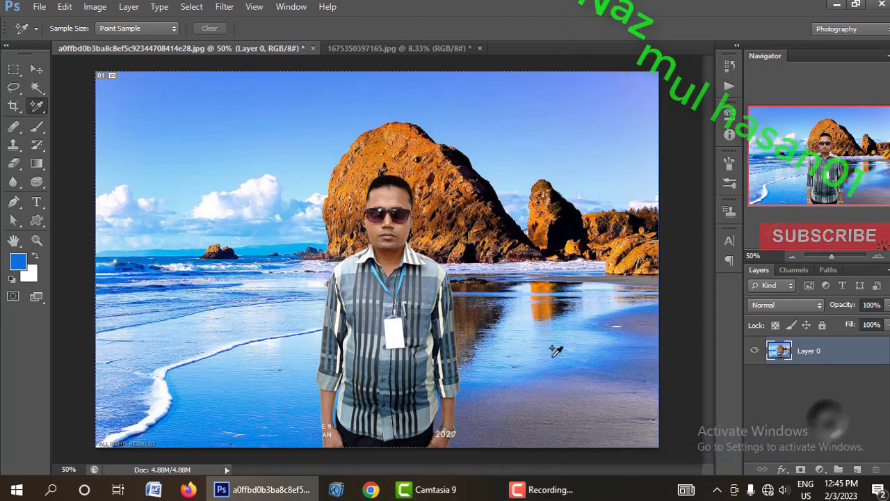
Browse the eyedropper tool variants and collapse the floating colour Info panel.
right_click(40, 105)
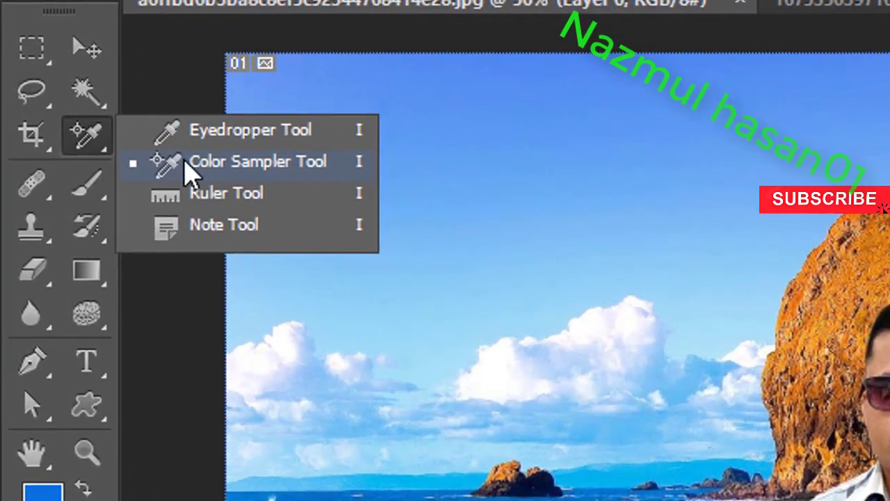
click(173, 321)
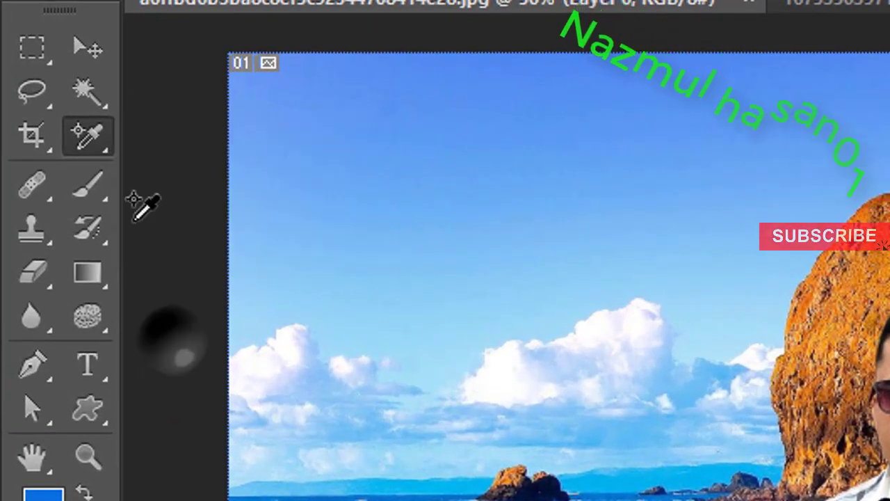
click(100, 136)
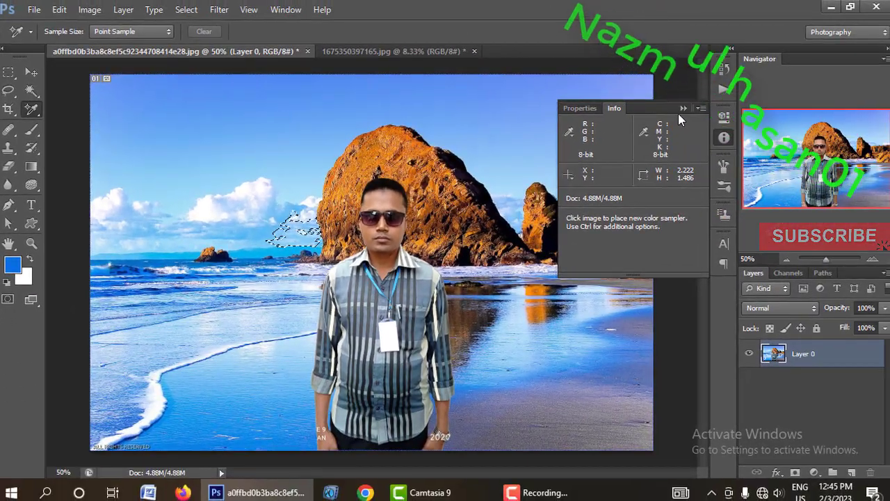
click(682, 109)
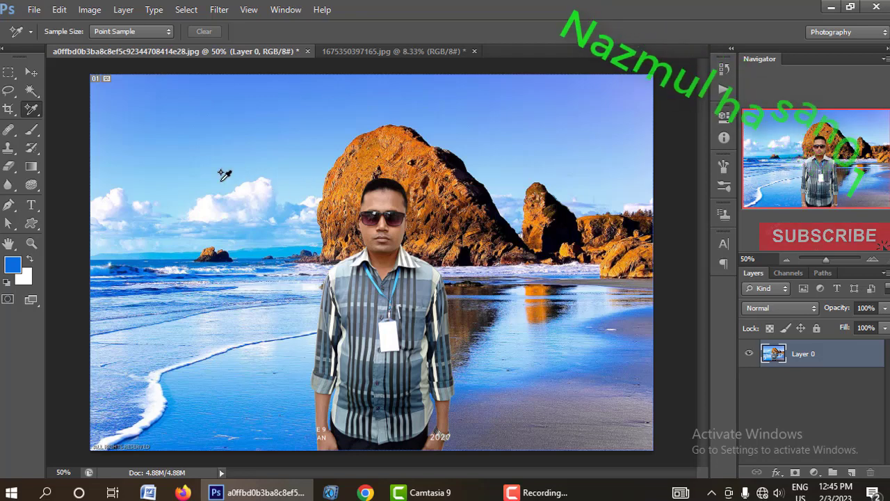
Place four Color Sampler points on the clouds and rocks, dismiss the limit warning, and close Info.
right_click(35, 114)
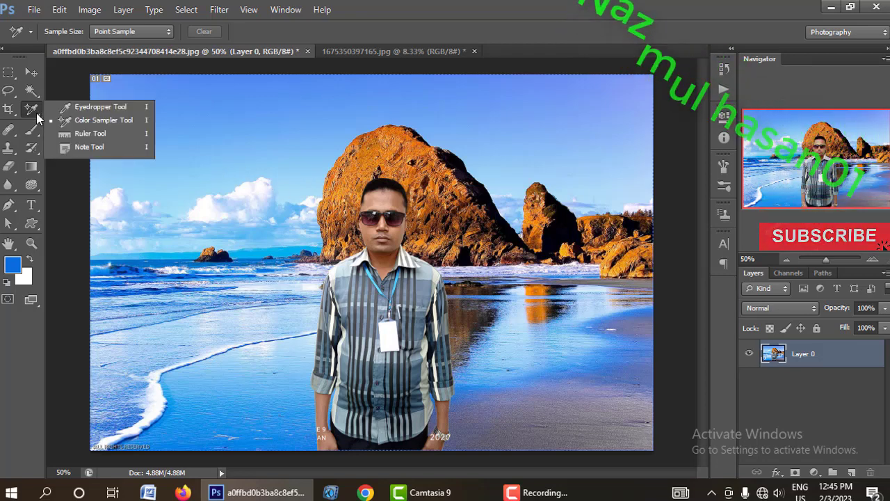
click(56, 119)
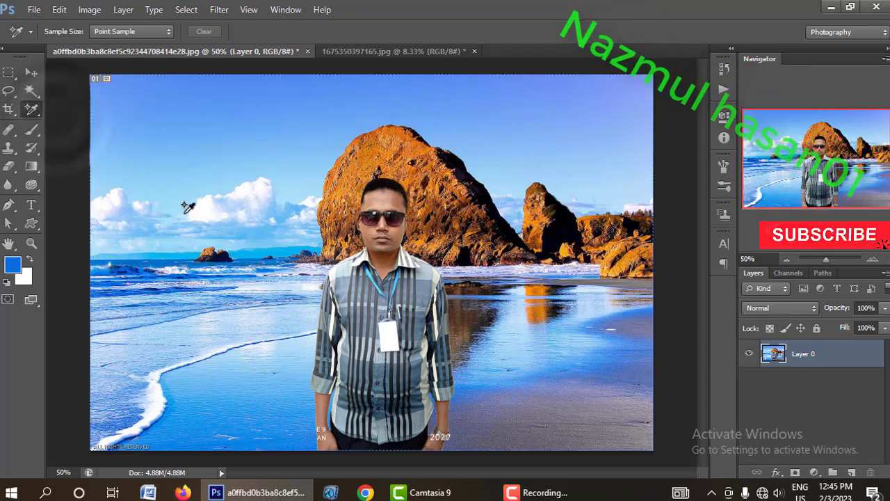
click(213, 228)
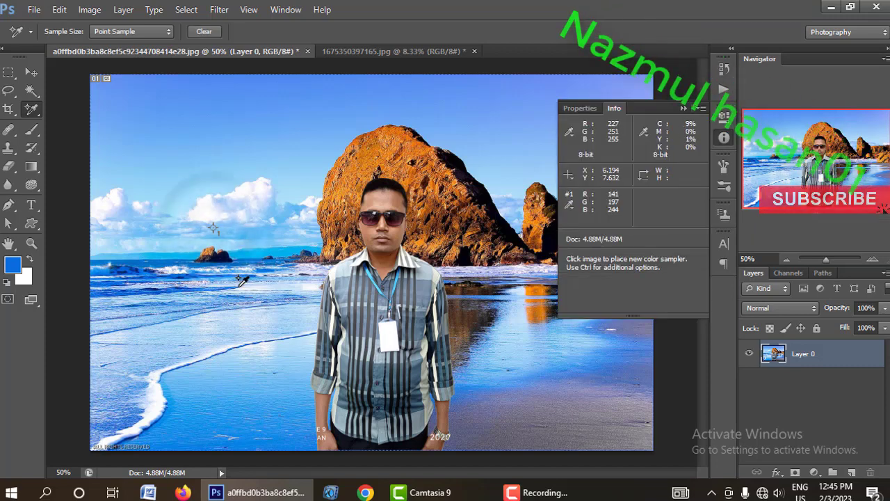
click(421, 164)
click(467, 223)
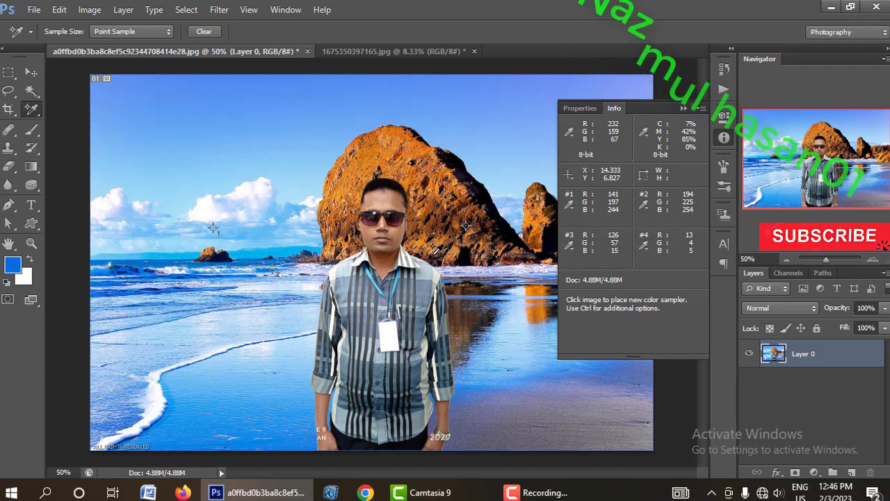
click(462, 220)
click(439, 195)
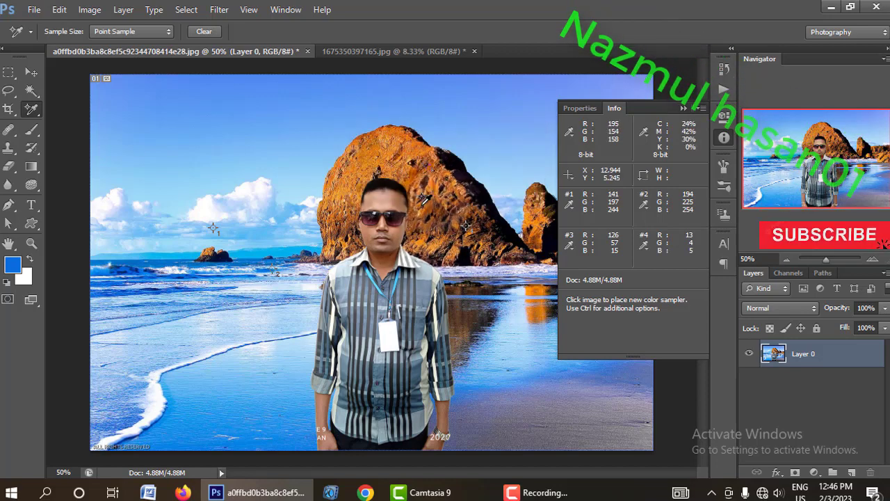
click(426, 194)
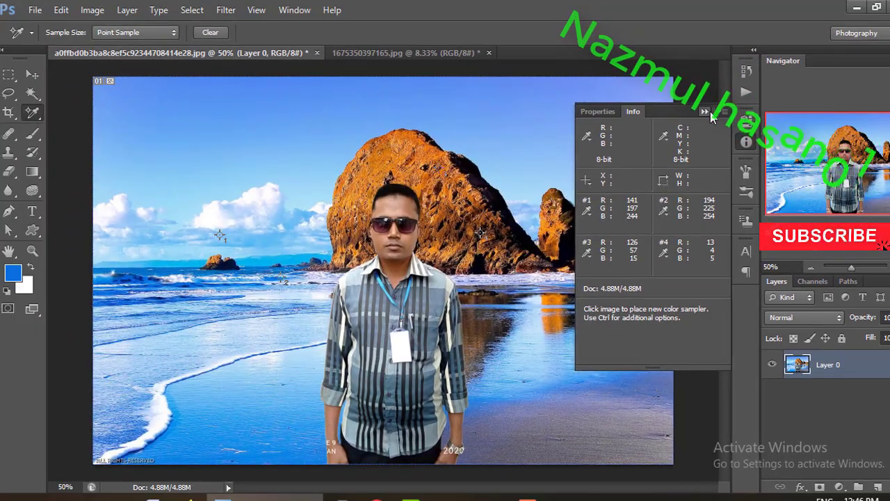
click(712, 105)
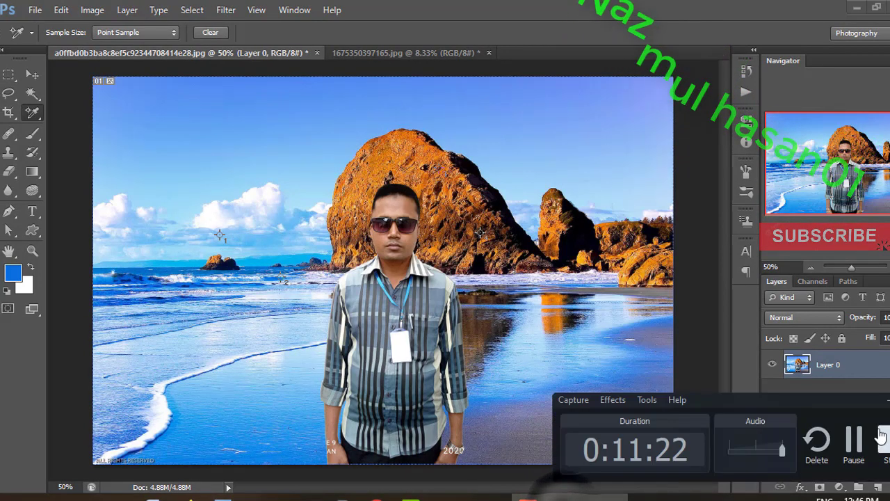
Switch to the Ruler tool and measure several lines and diagonals across the sky and rocks.
key(i)
right_click(38, 109)
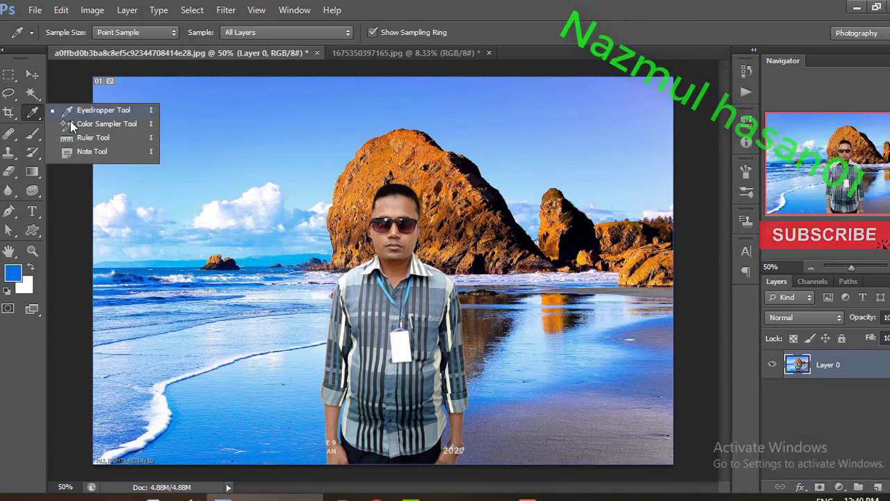
click(97, 139)
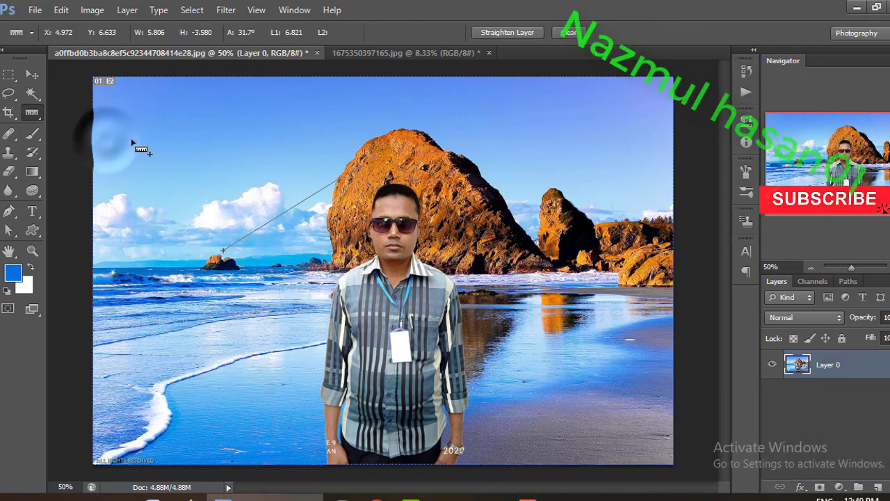
drag(223, 250, 338, 179)
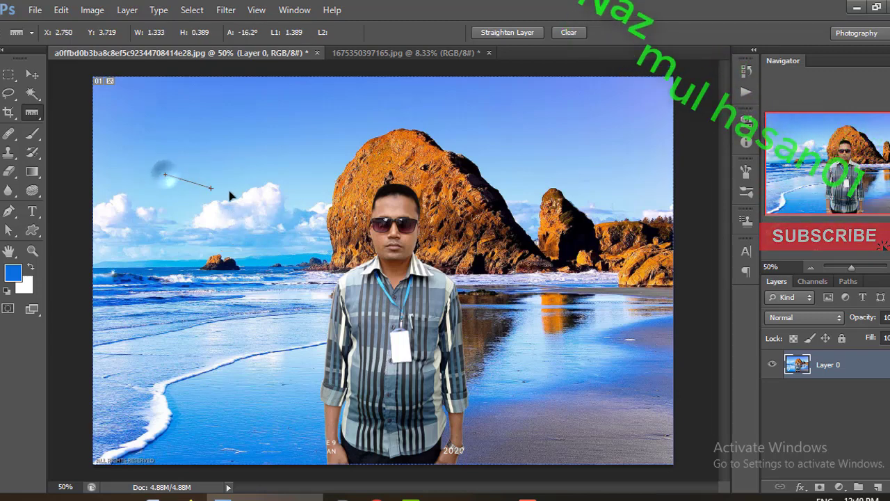
drag(230, 196, 359, 177)
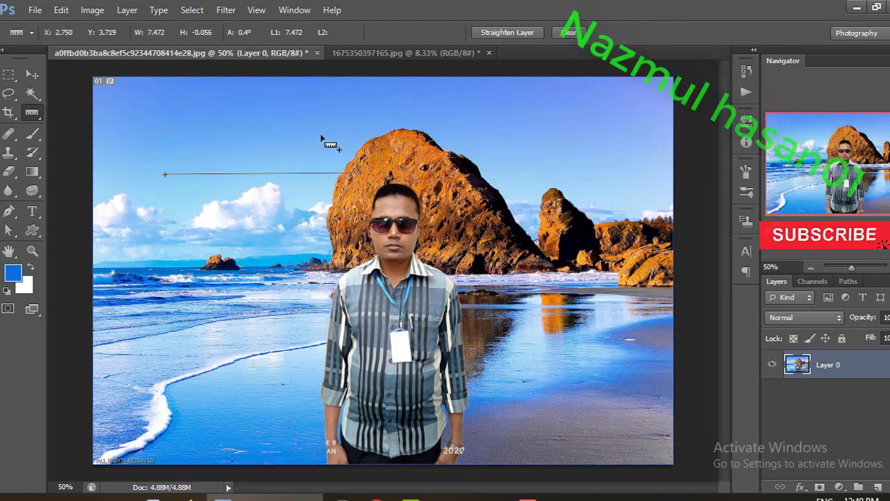
drag(426, 103, 427, 97)
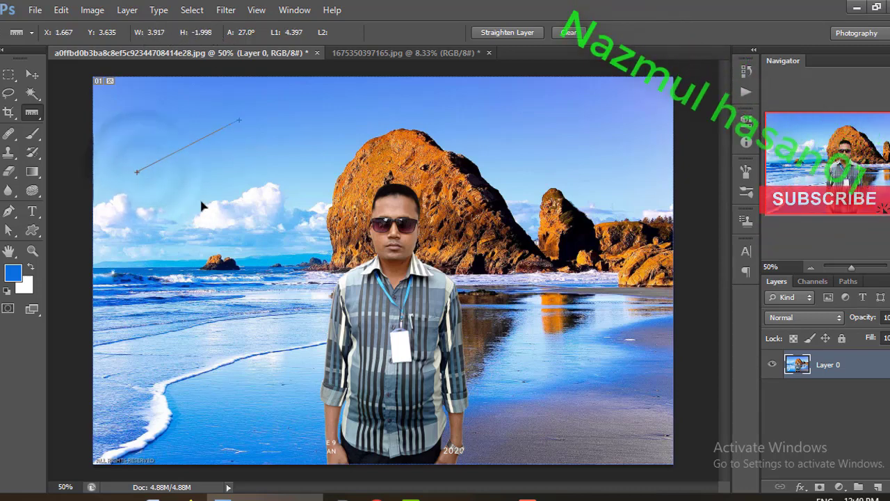
drag(188, 209, 400, 144)
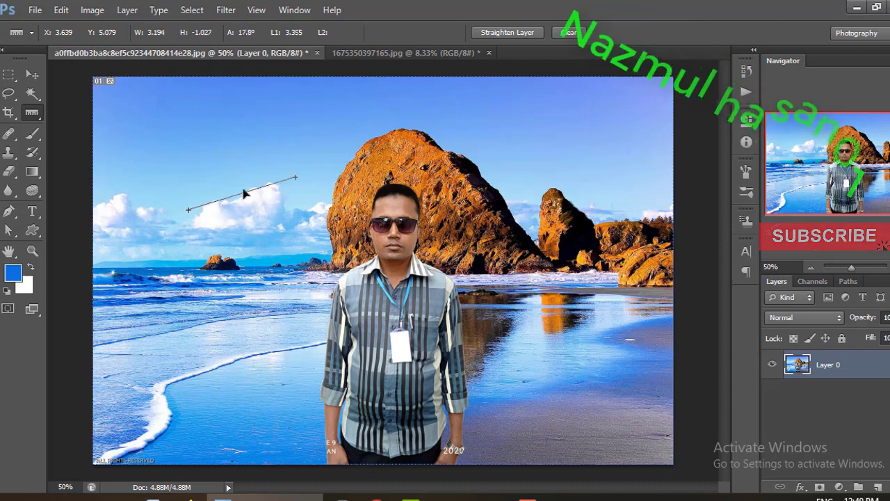
drag(354, 123, 465, 113)
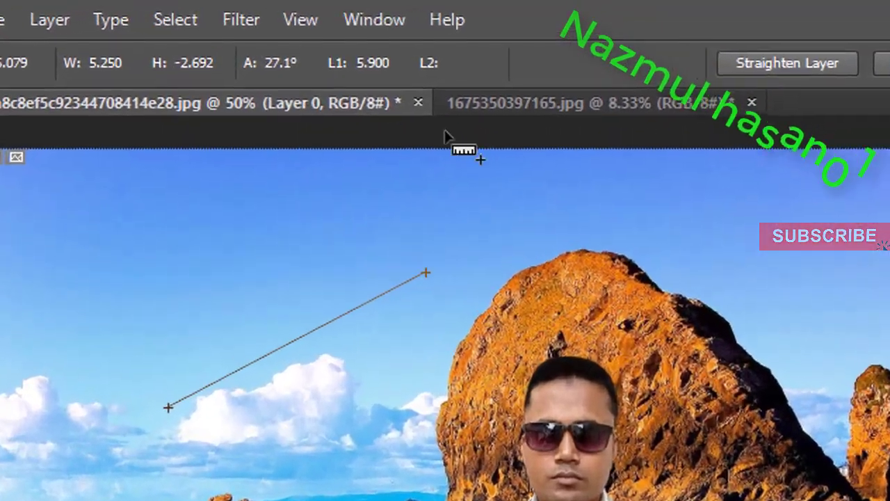
drag(230, 110, 471, 189)
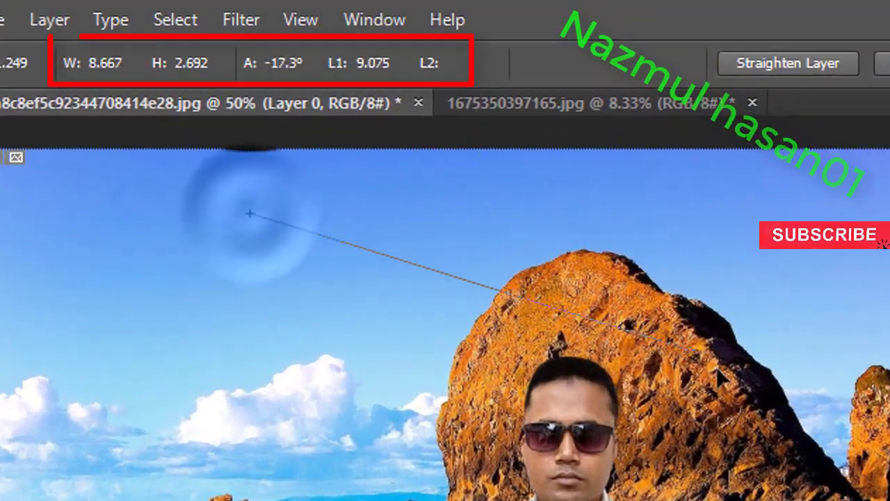
drag(717, 367, 801, 445)
drag(224, 500, 876, 278)
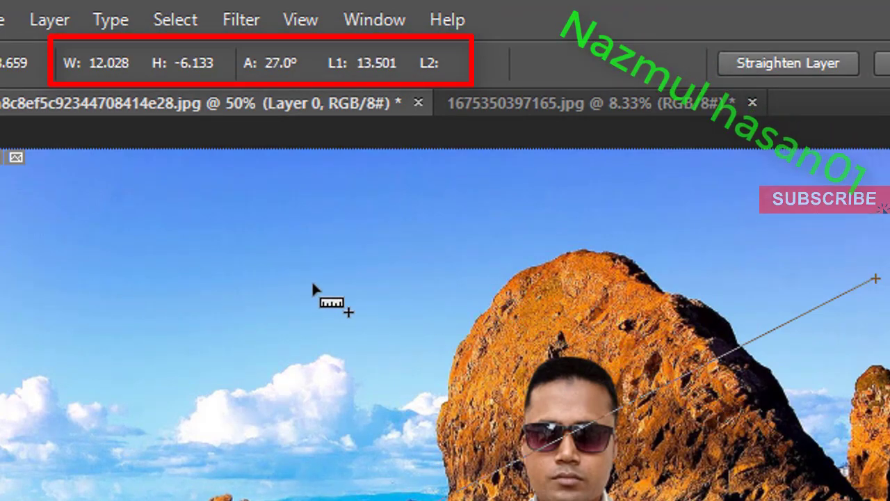
drag(227, 283, 599, 423)
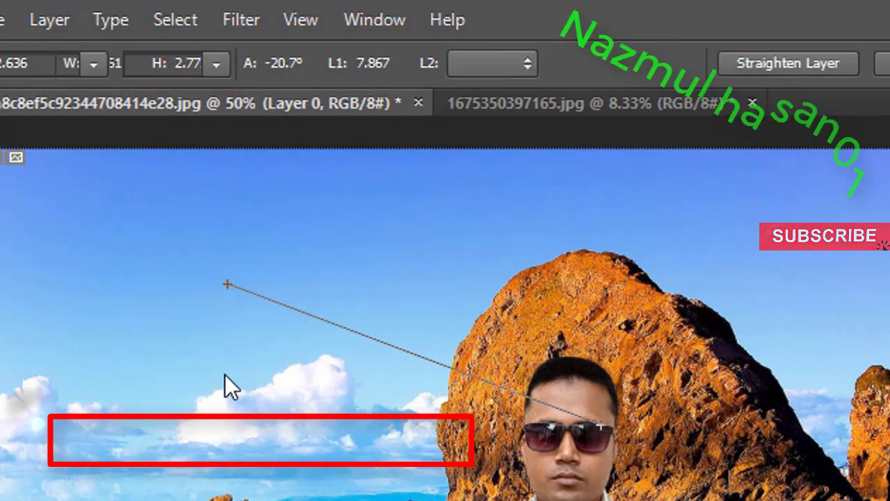
Draw a paragraph text box over the clouds, then measure more lines toward the man's face.
key(t)
drag(30, 371, 240, 413)
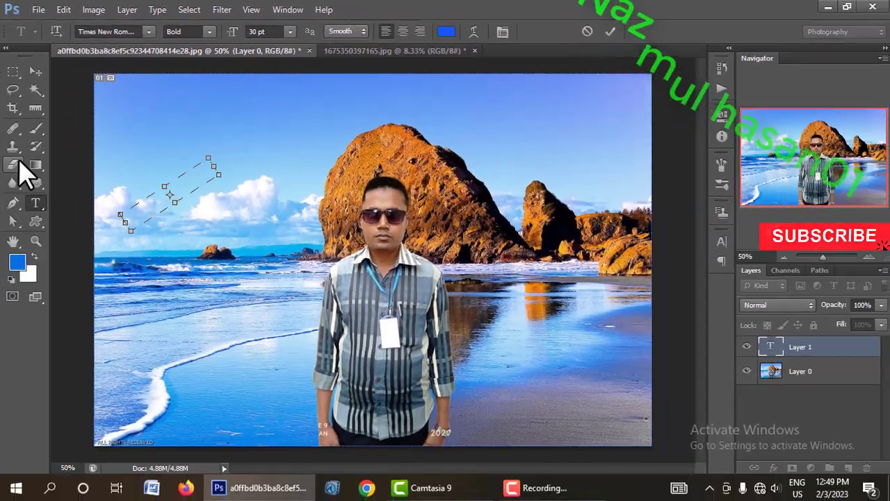
click(539, 487)
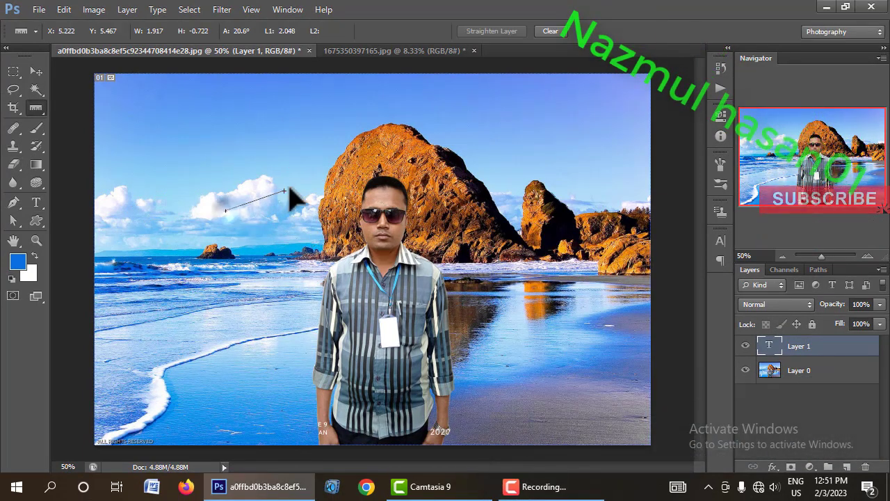
mouse_move(283, 190)
mouse_down()
mouse_move(477, 169)
mouse_move(490, 221)
mouse_move(508, 176)
mouse_up()
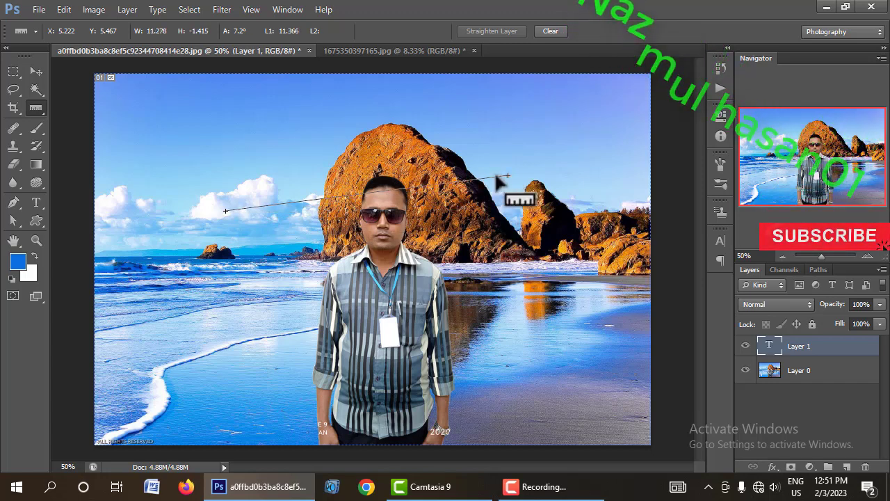
drag(235, 164, 384, 182)
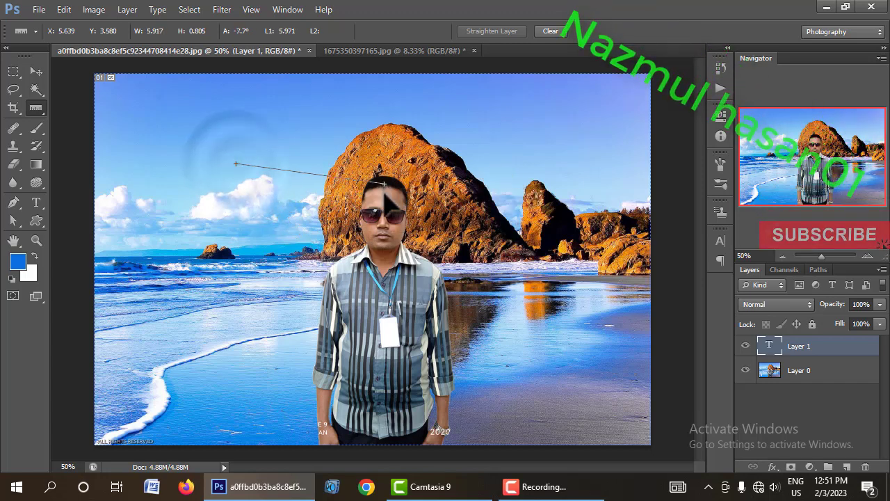
drag(230, 238, 393, 161)
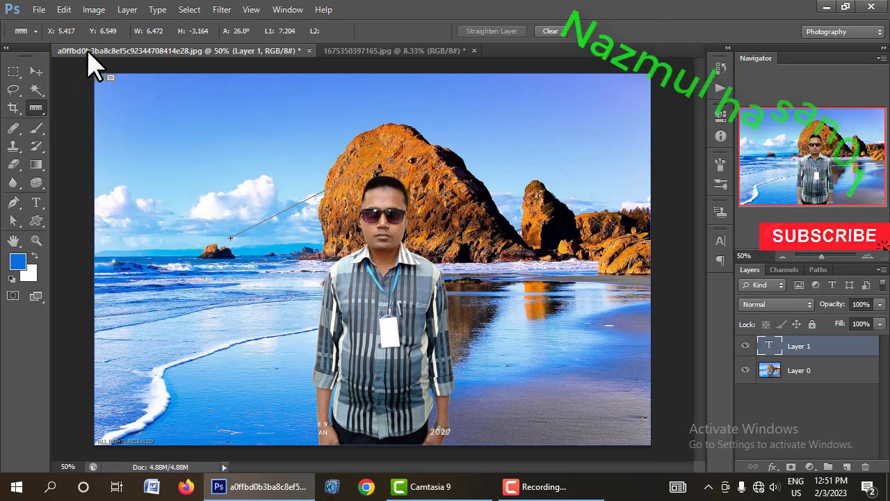
drag(141, 123, 316, 197)
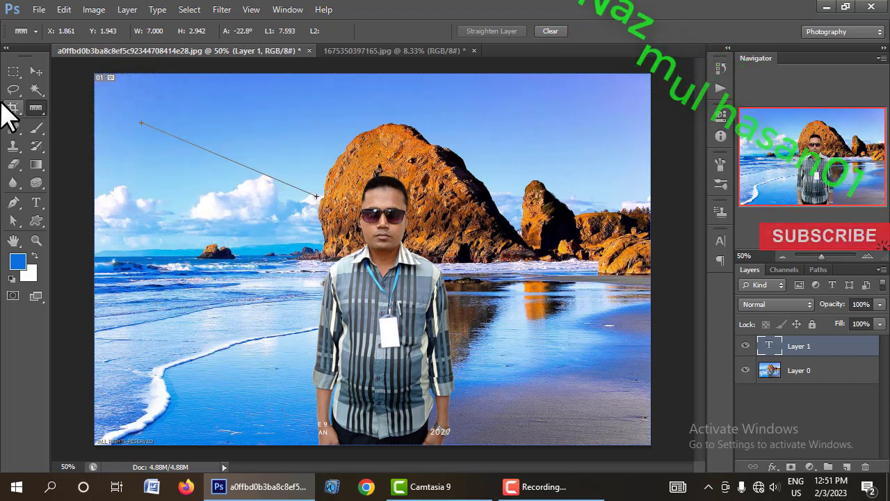
Delete the stray text layer and close the second document.
right_click(44, 111)
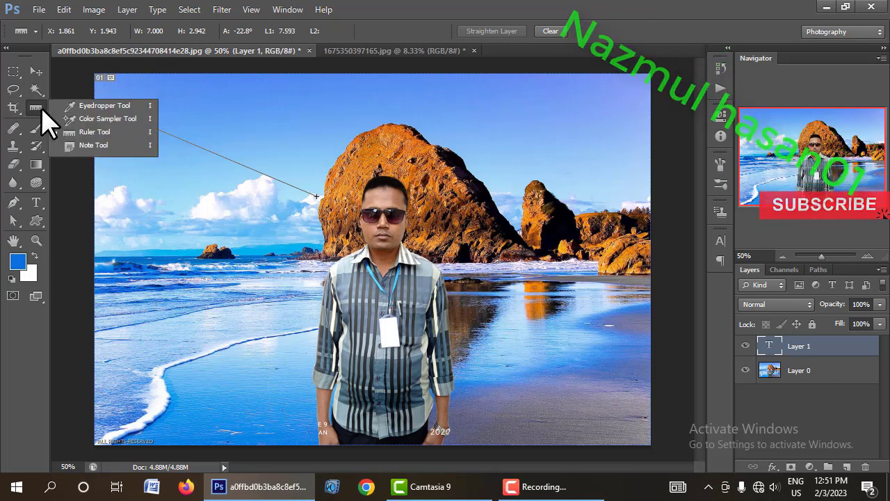
right_click(195, 167)
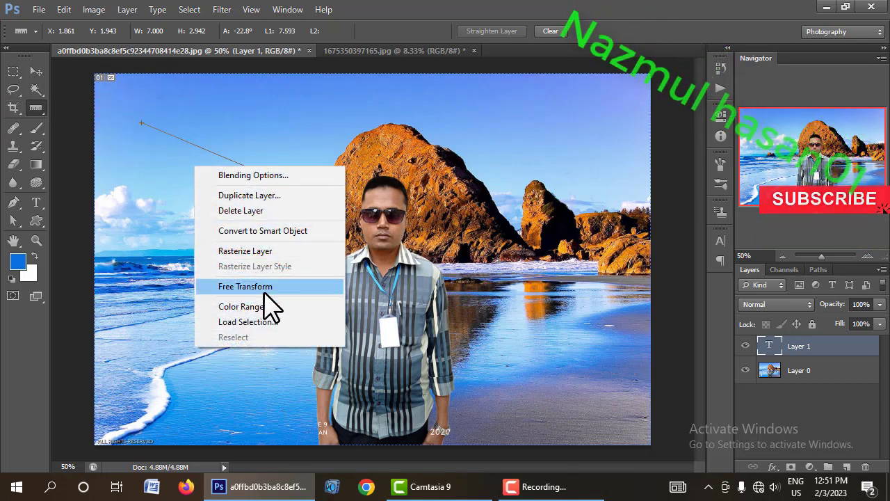
key(Escape)
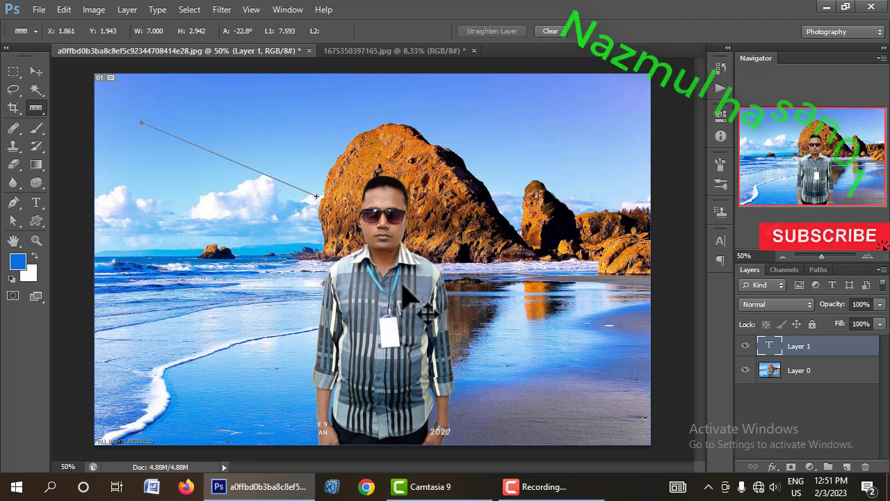
key(Delete)
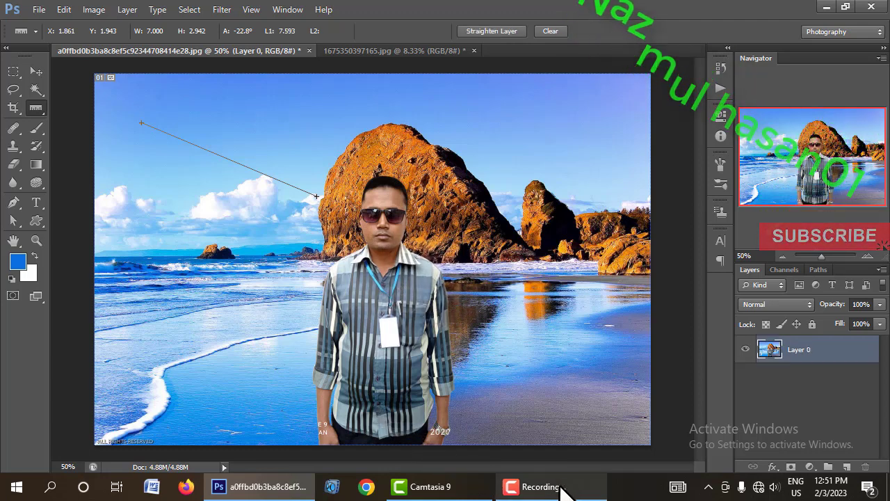
click(563, 491)
click(792, 422)
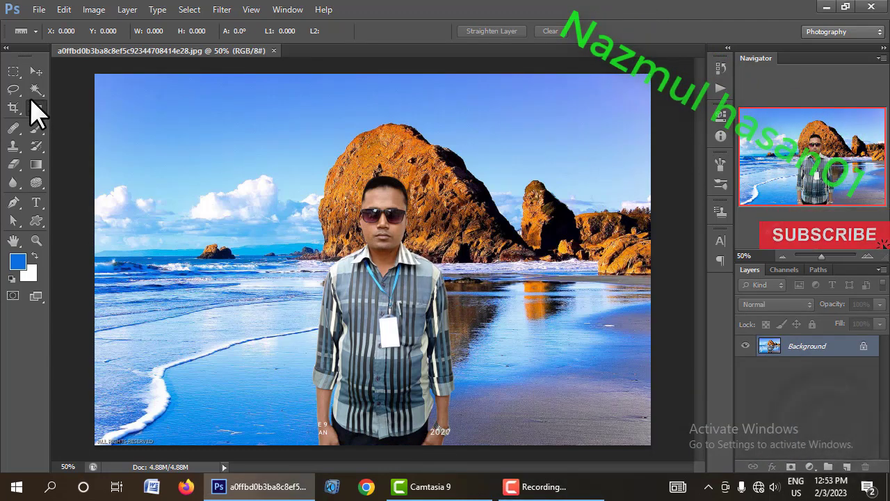
Switch to the Note tool, pin an empty note in the upper-left sky, and collapse the notes panel.
right_click(33, 106)
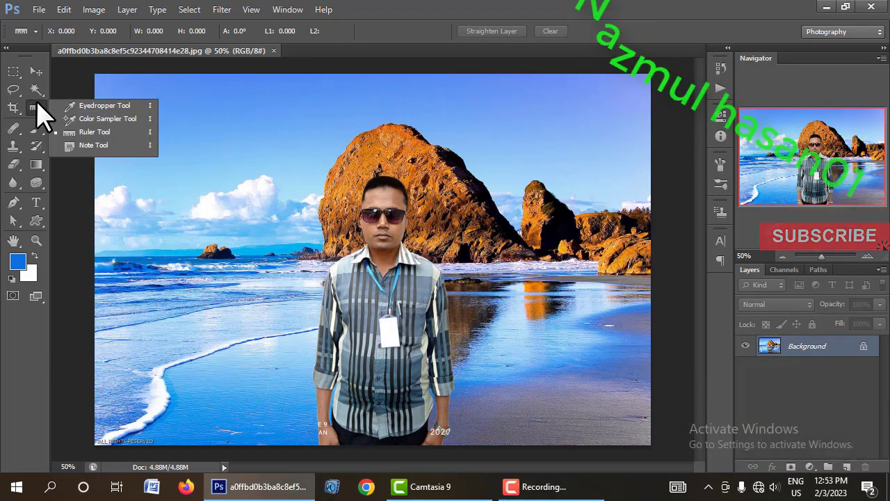
click(96, 146)
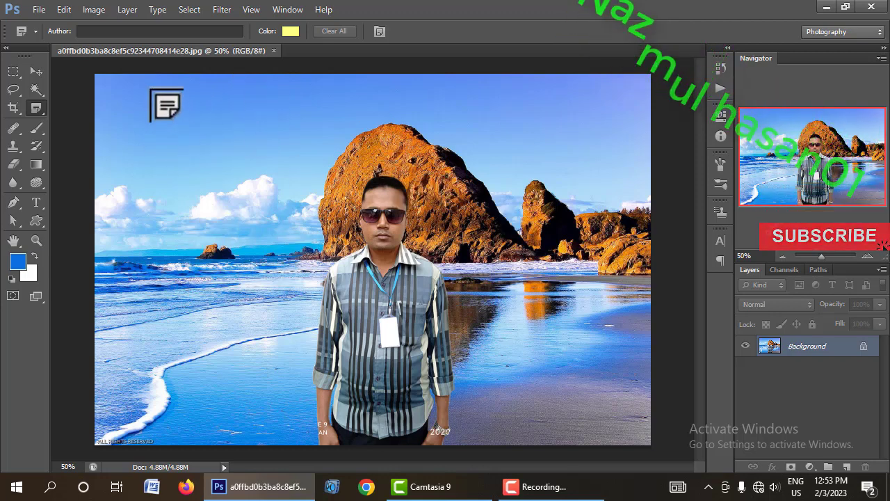
click(128, 105)
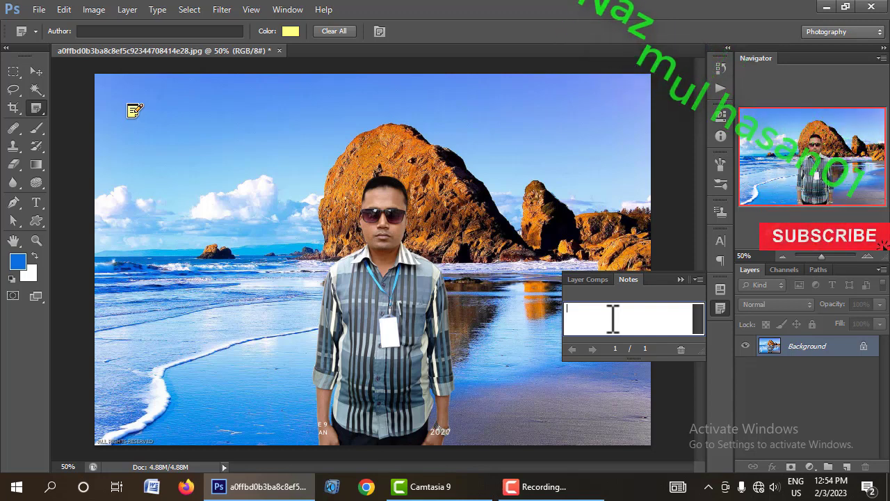
text(b)
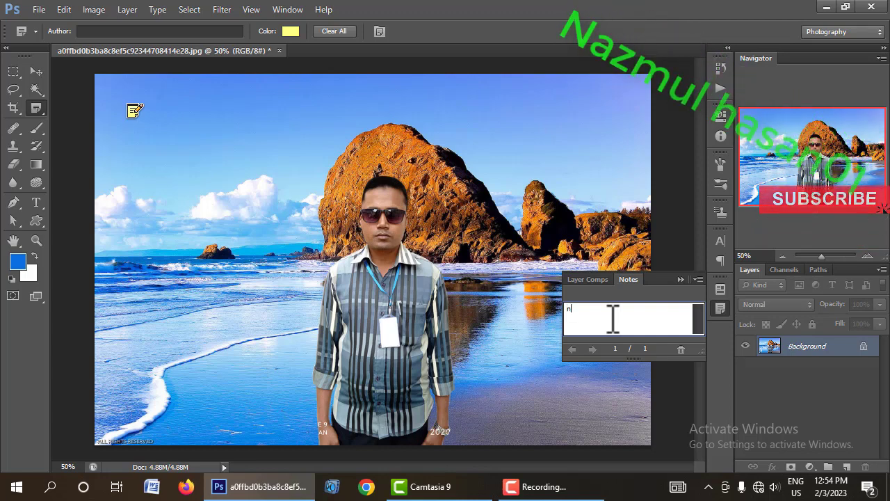
key(BackSpace)
text(Nazmul)
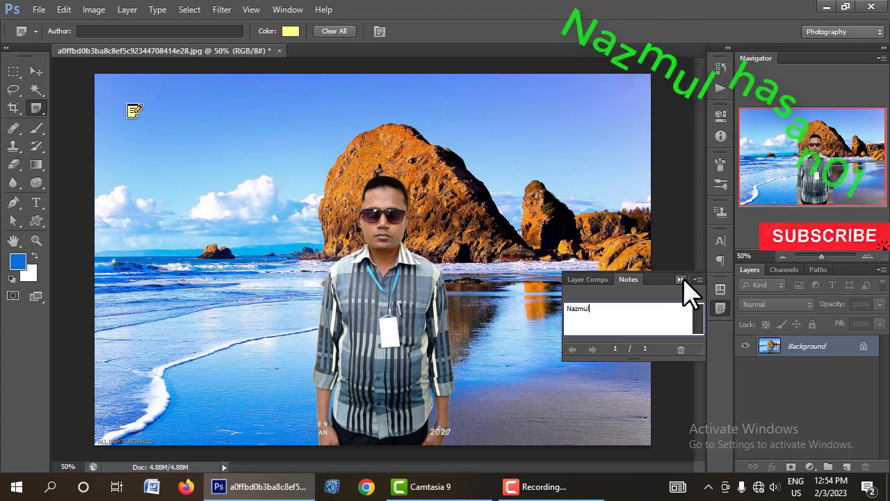
click(680, 279)
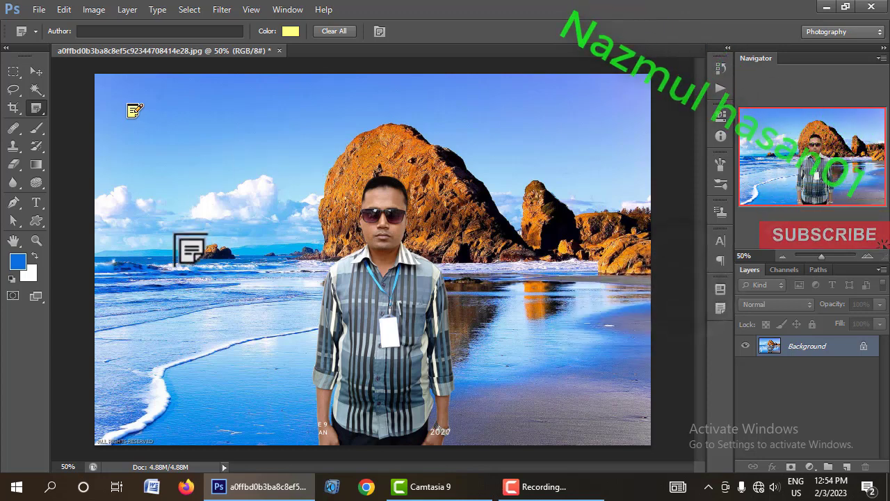
Pin notes on the man's face, badge, the rocks and the wet beach.
click(387, 215)
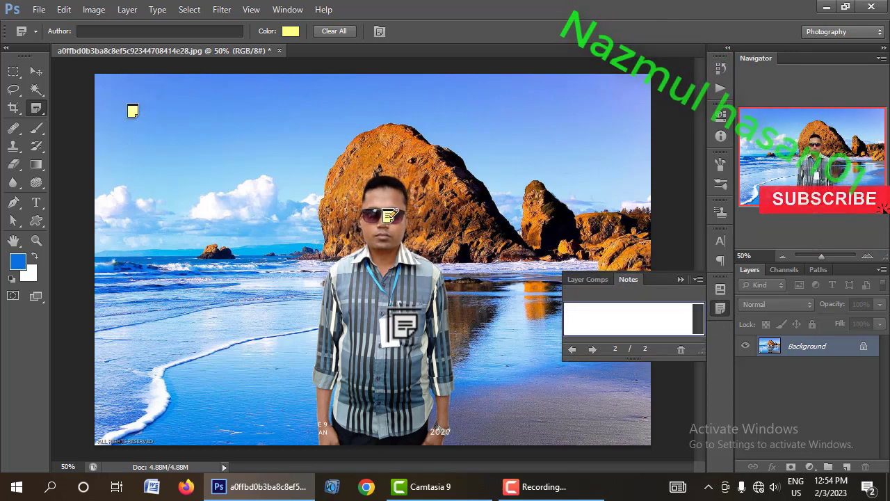
click(393, 317)
click(495, 188)
click(602, 217)
click(540, 276)
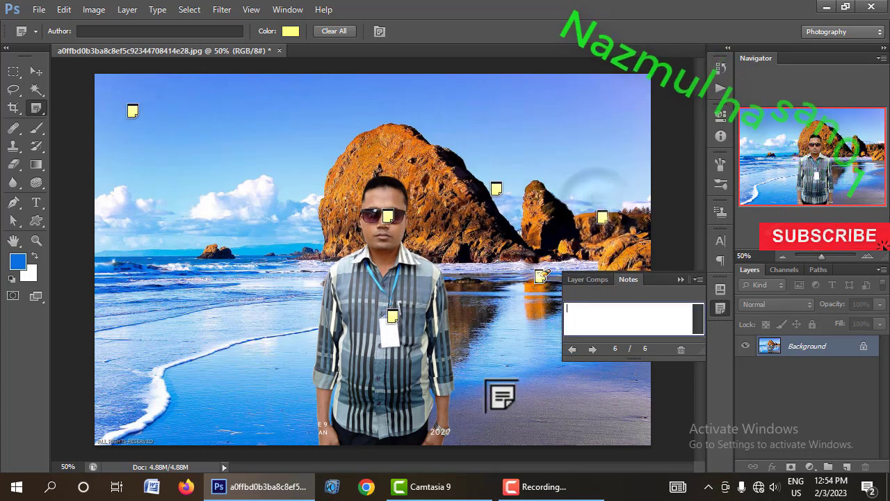
click(492, 386)
click(570, 398)
click(471, 271)
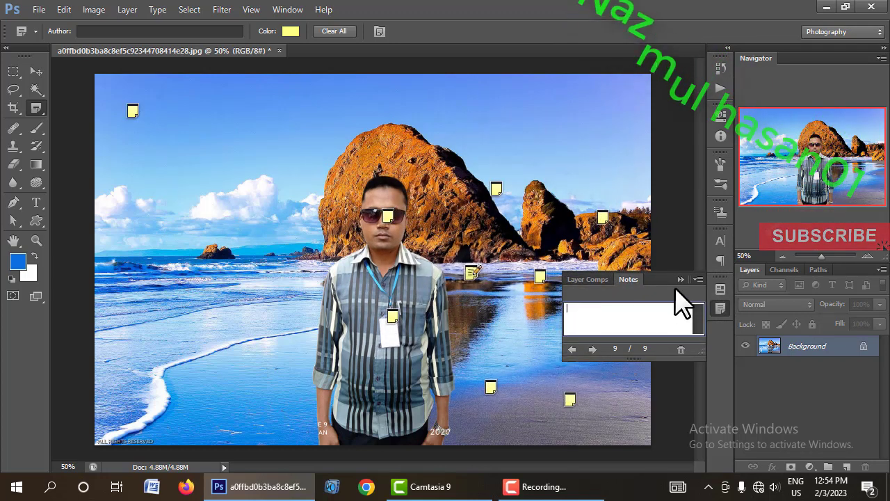
Close the notes panel and undo the notes with Ctrl+Alt+Z.
click(680, 279)
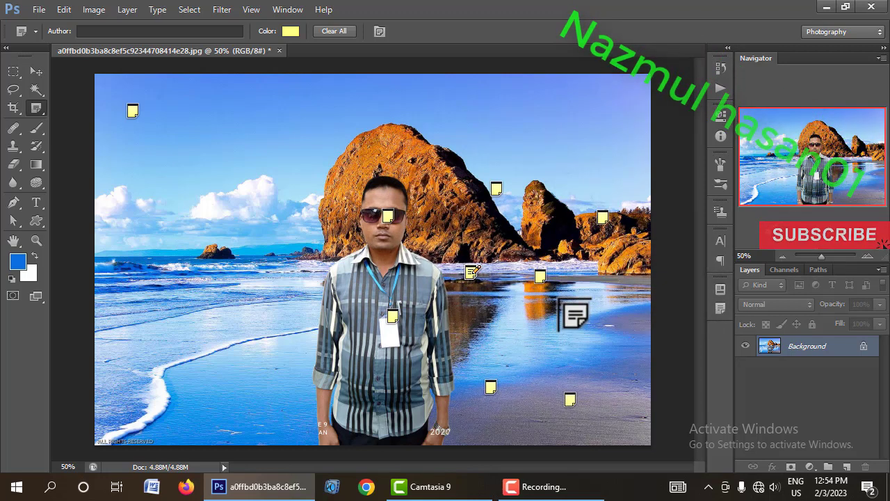
key(ctrl+alt+z)
key(ctrl+alt+z)
key(ctrl+alt+z)
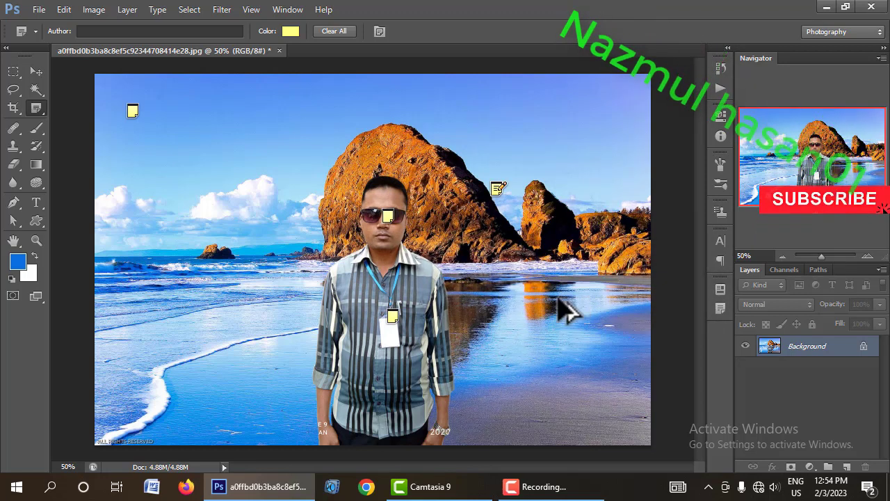
key(ctrl+alt+z)
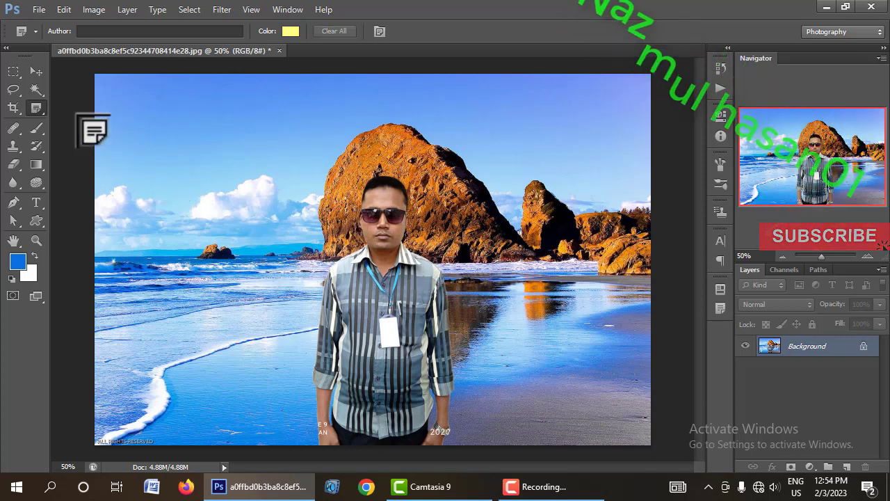
Try the Eyedropper, then choose the Spot Healing Brush and shrink its brush size.
right_click(36, 104)
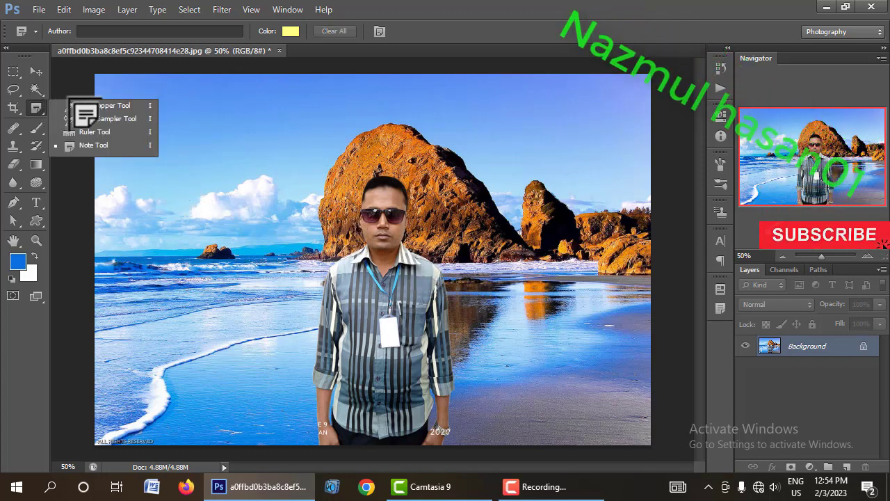
click(71, 105)
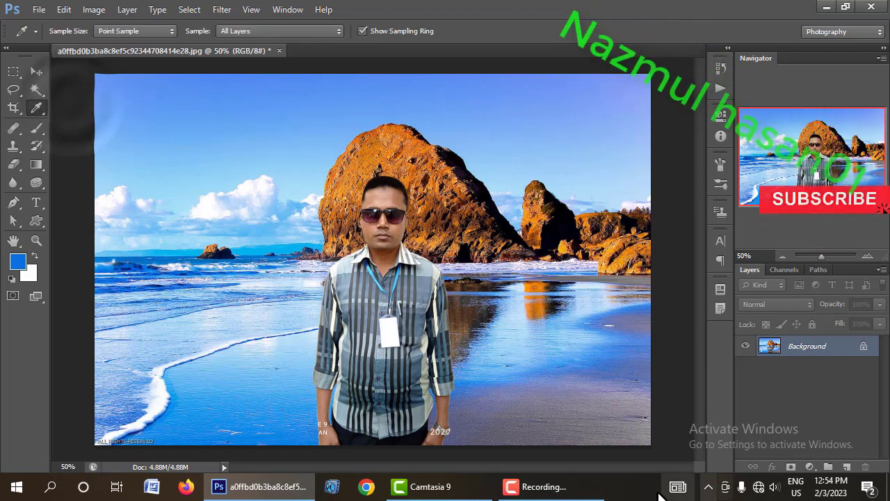
click(591, 487)
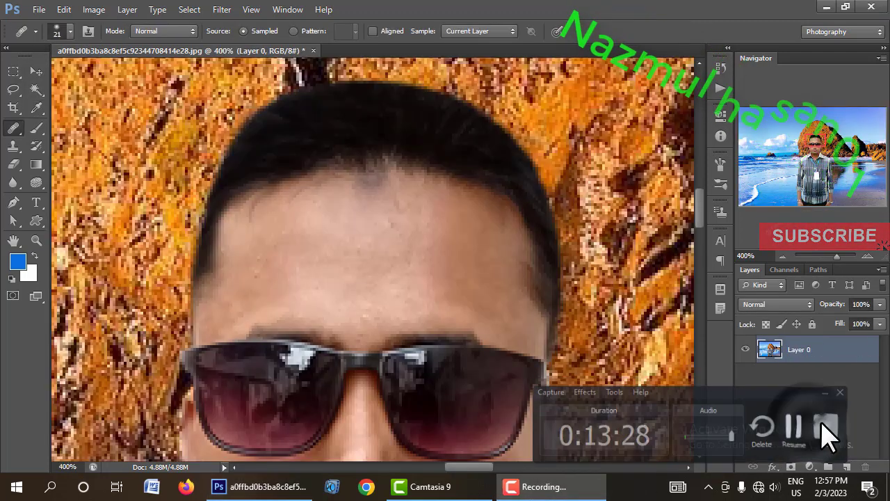
right_click(13, 126)
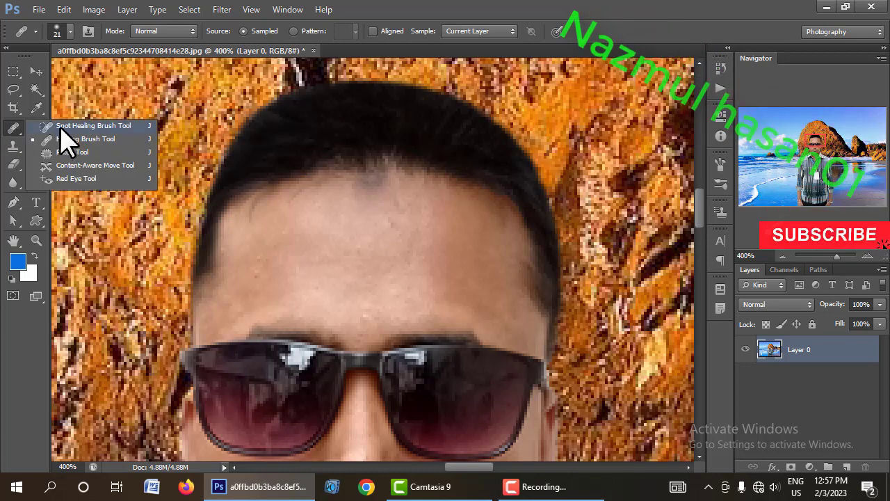
click(97, 126)
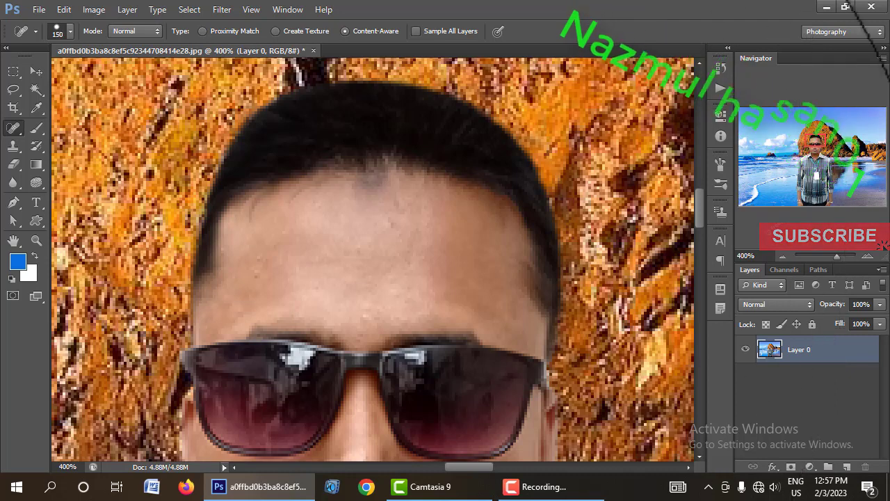
key(bracketleft)
key(bracketleft)
key(bracketleft)
key(bracketleft)
key(bracketleft)
key(bracketleft)
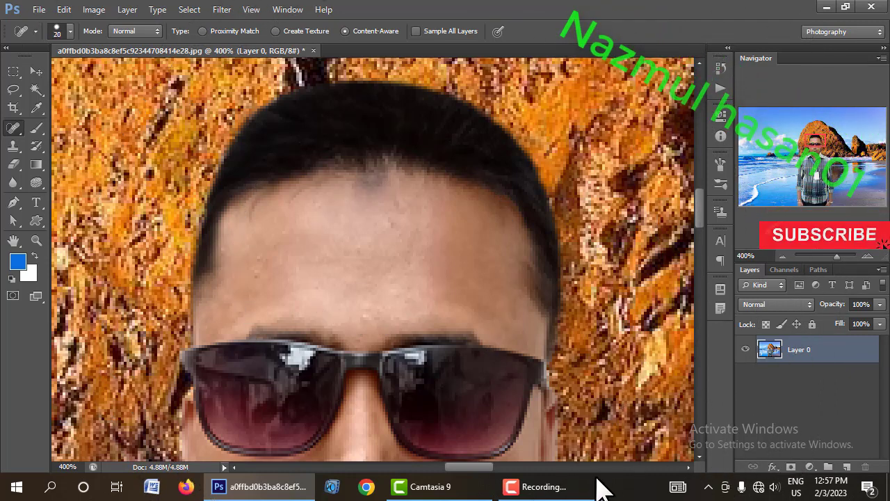
click(574, 490)
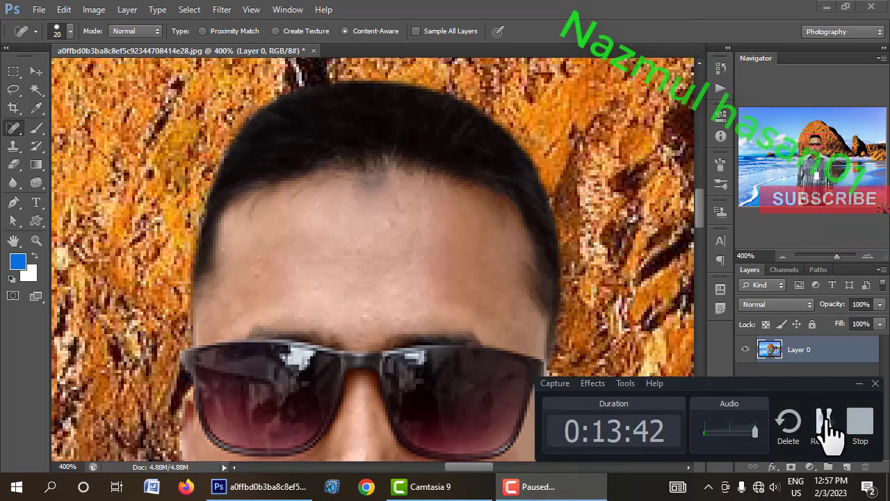
click(825, 417)
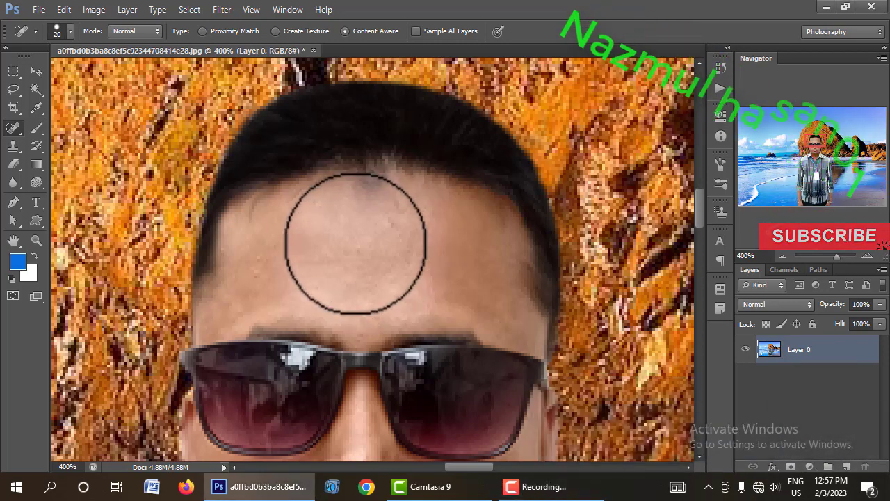
Zoom out to the whole beach scene and back in on the face, keeping a smaller Spot Healing Brush.
alt+click(368, 233)
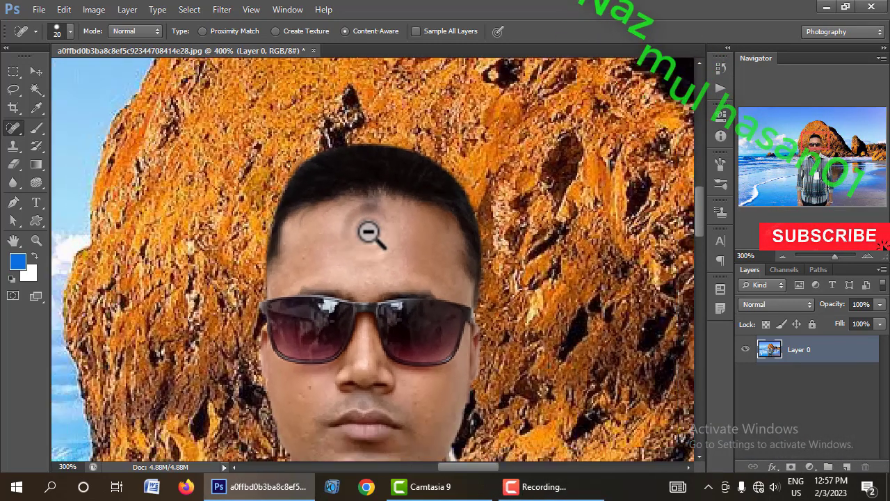
alt+click(368, 233)
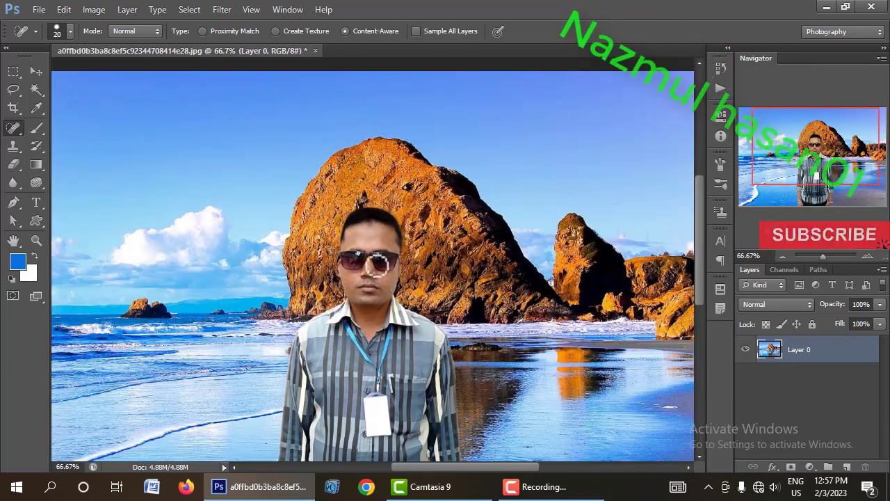
ctrl+click(376, 264)
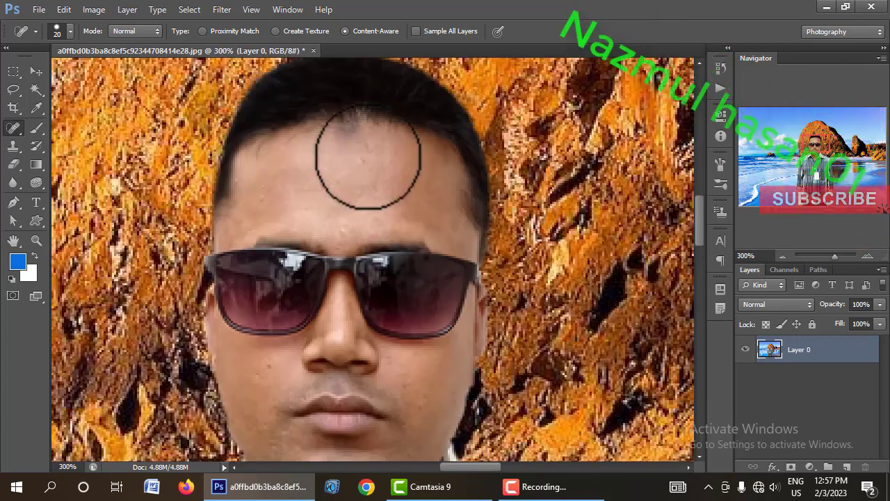
right_click(13, 128)
click(77, 127)
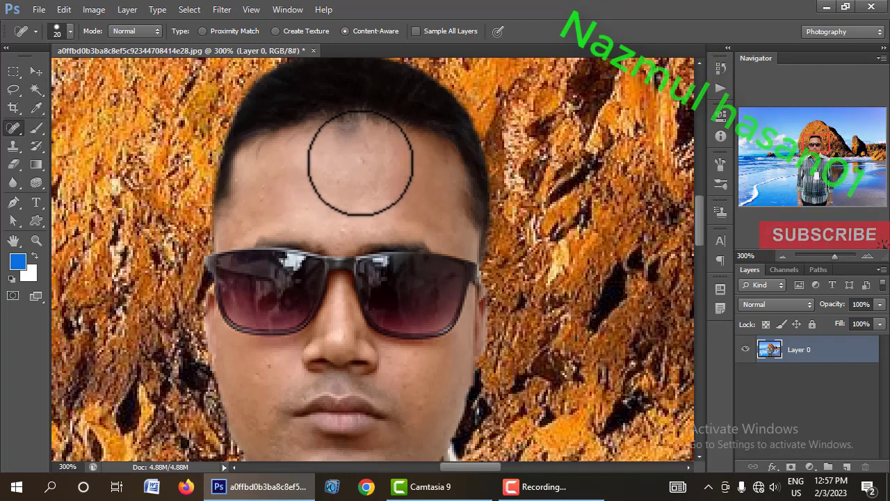
key(bracketleft)
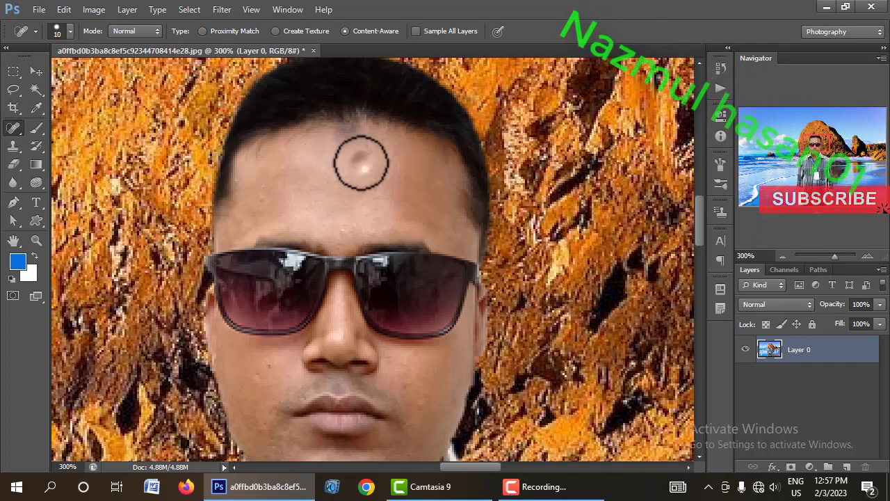
Heal the forehead blemishes, zooming in closer, including the spot just above the glasses.
click(357, 161)
key(ctrl+space)
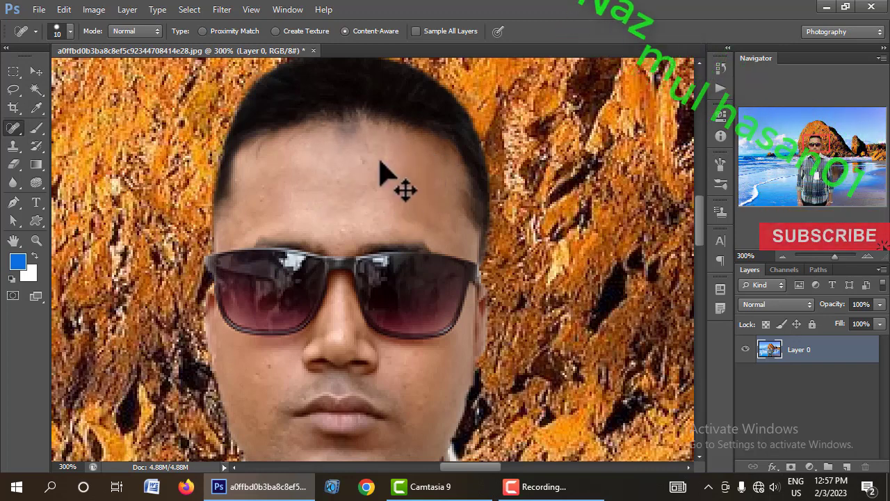
click(381, 165)
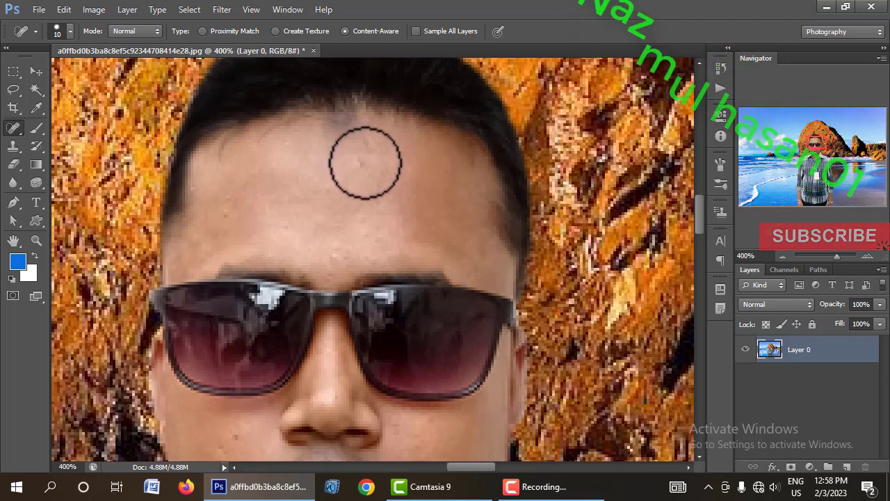
click(361, 160)
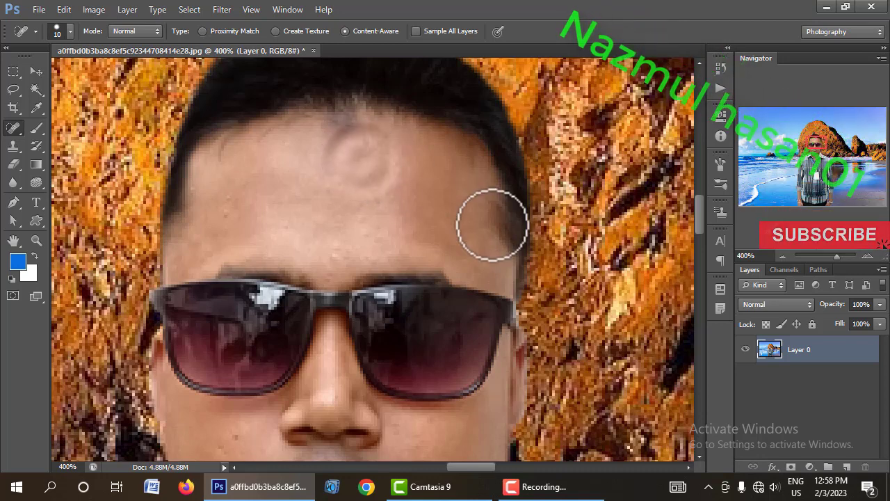
drag(228, 217, 226, 202)
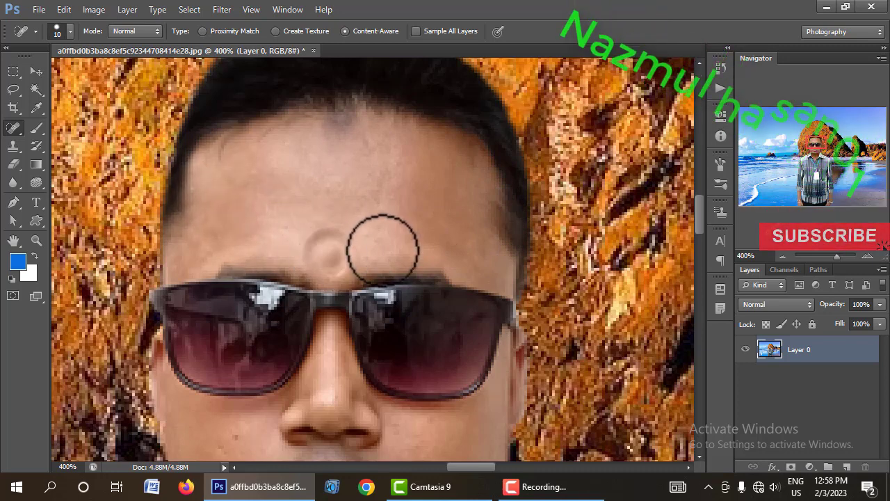
drag(359, 248, 318, 254)
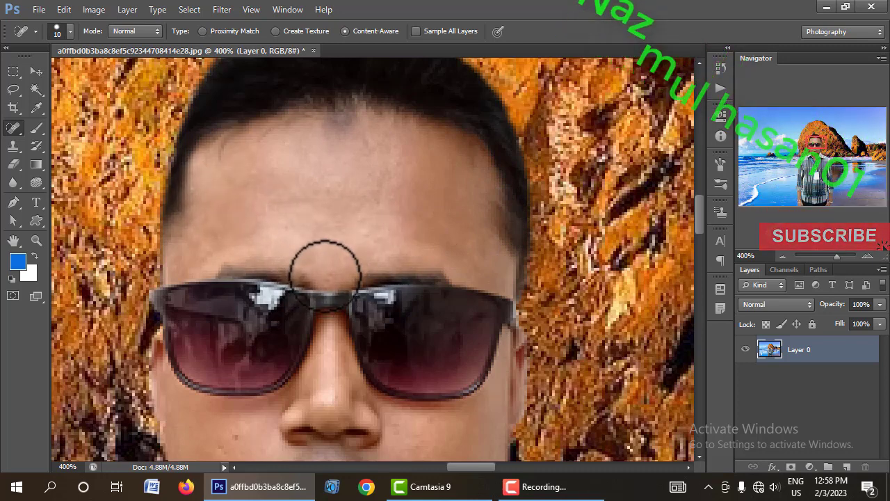
Try the Healing Brush on the forehead and dismiss the missing source point warning.
right_click(17, 136)
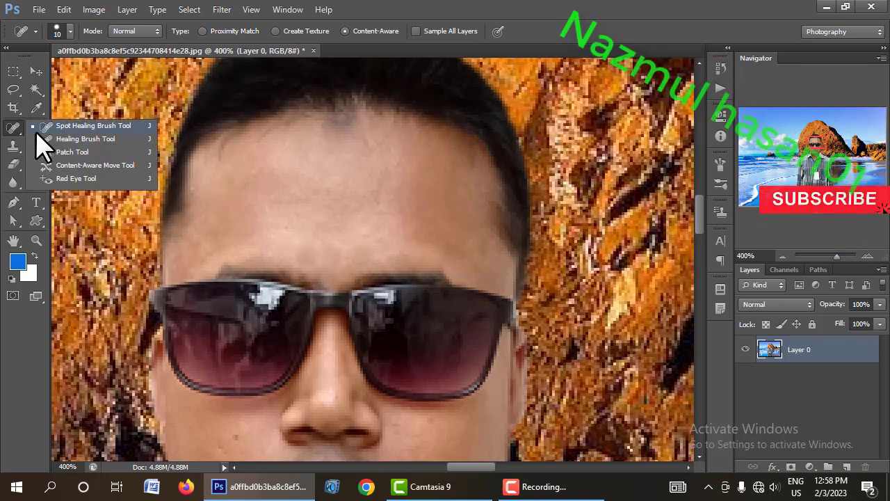
click(83, 139)
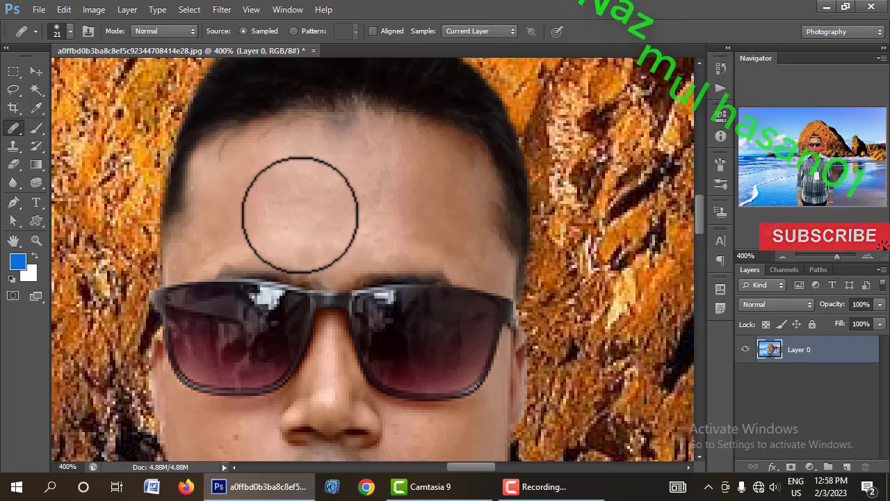
click(300, 214)
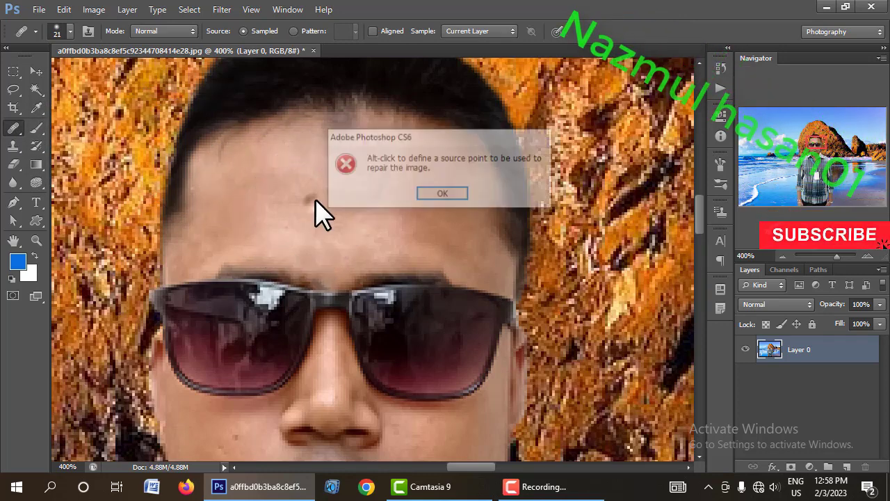
click(433, 197)
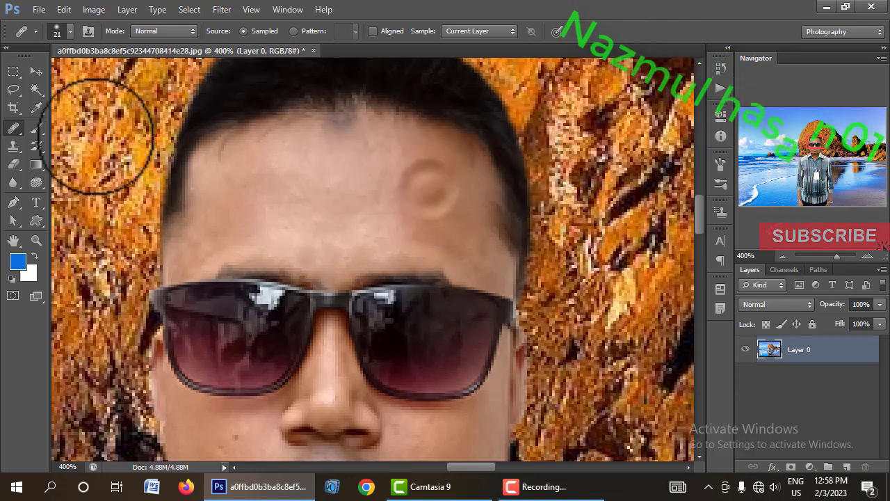
Make the Patch Tool the active healing tool.
right_click(14, 128)
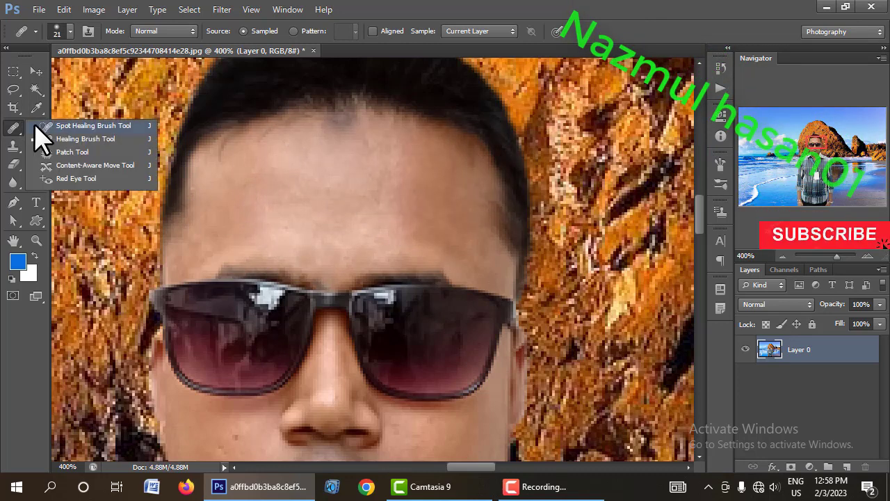
click(89, 152)
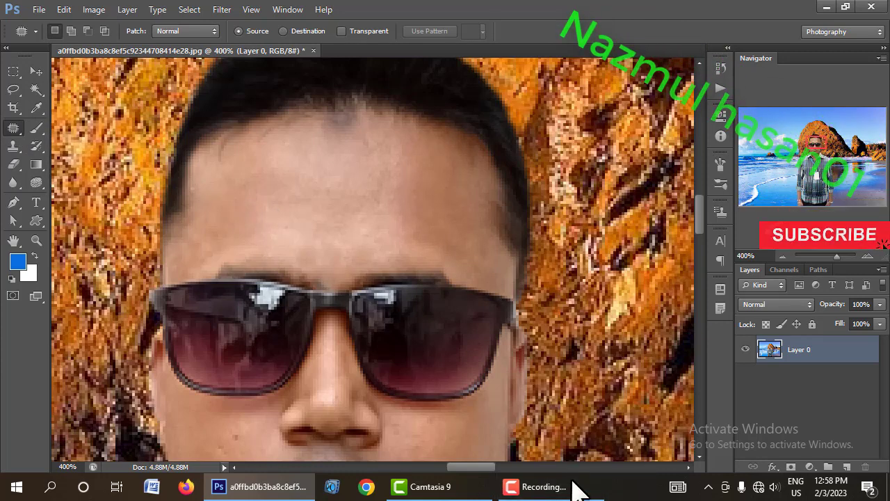
click(540, 489)
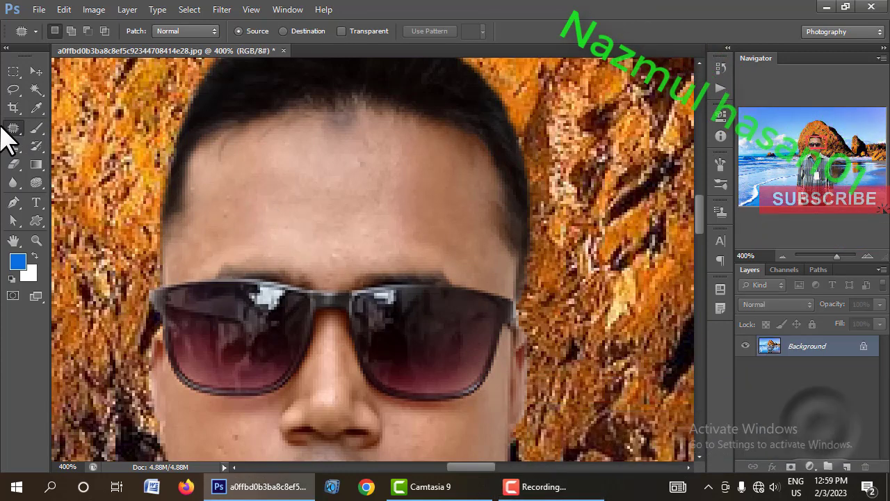
right_click(10, 125)
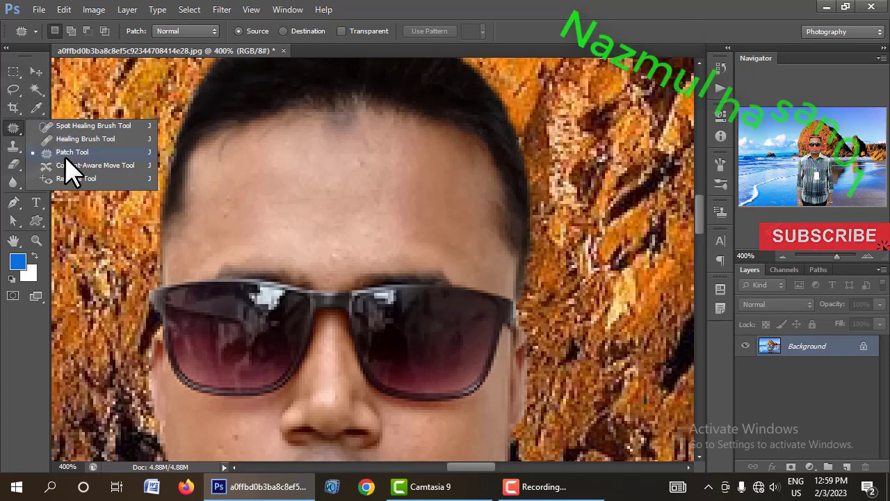
click(194, 192)
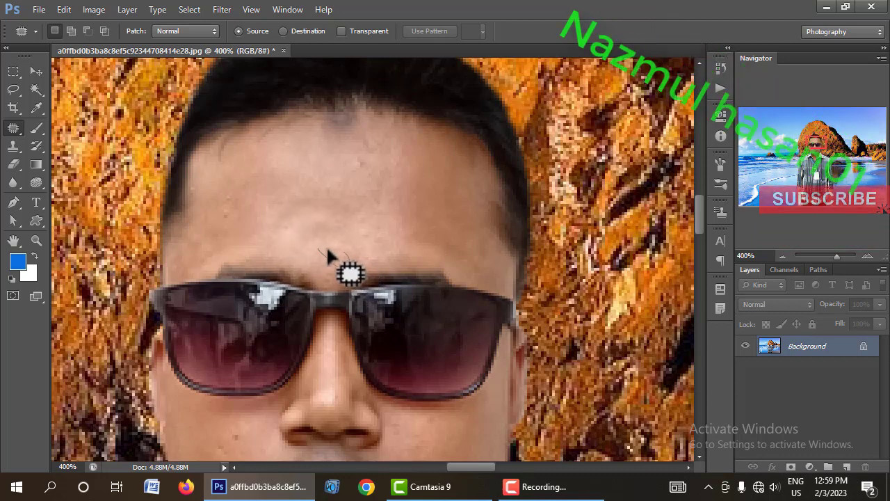
Outline small forehead spots and patch them with clean nearby skin.
mouse_move(321, 248)
mouse_down()
mouse_move(322, 258)
mouse_move(338, 256)
mouse_up()
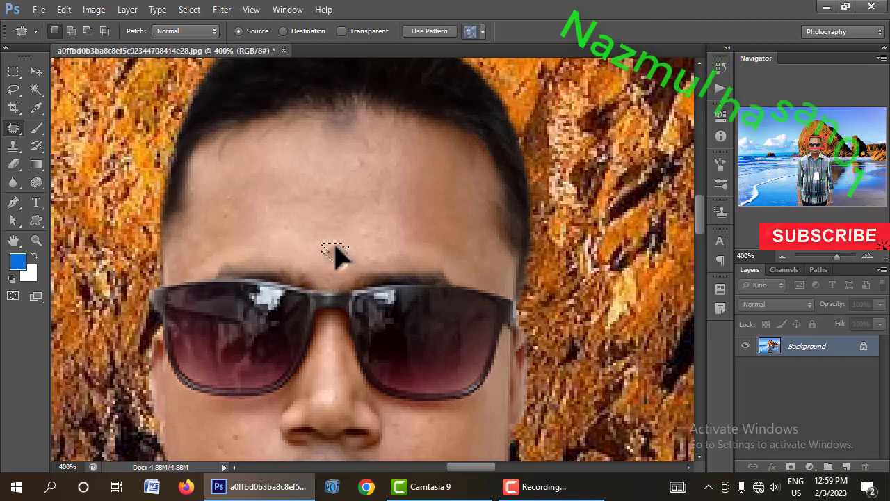
drag(315, 170, 292, 167)
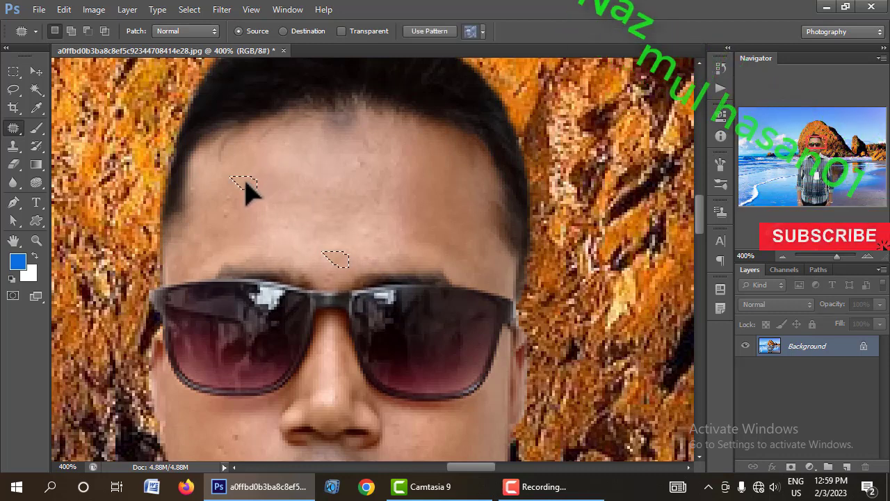
drag(247, 191, 247, 192)
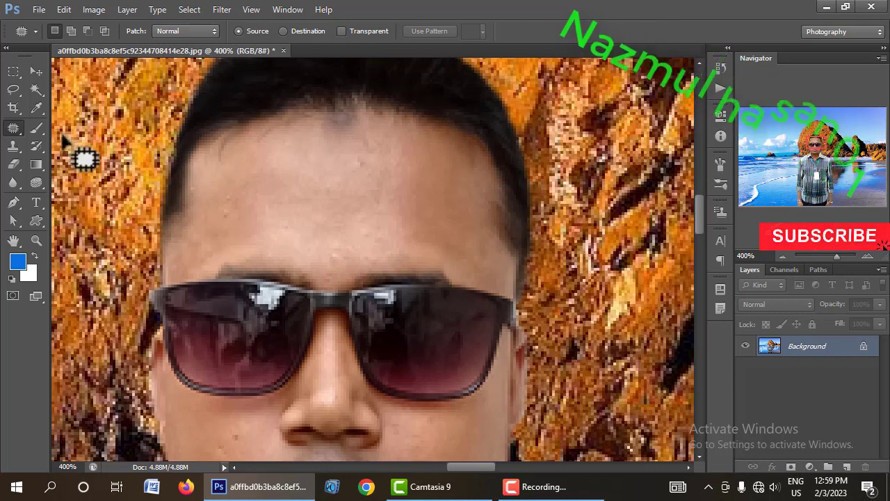
right_click(22, 121)
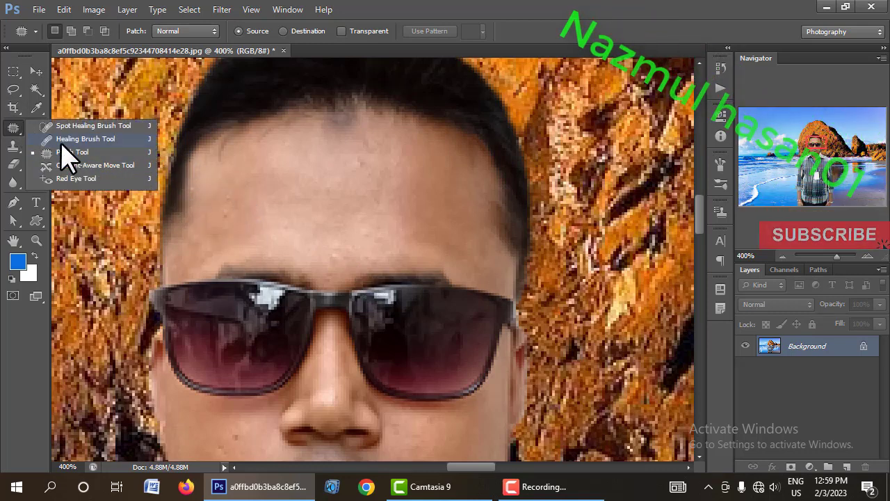
Make the Content-Aware Move Tool the active tool.
click(536, 486)
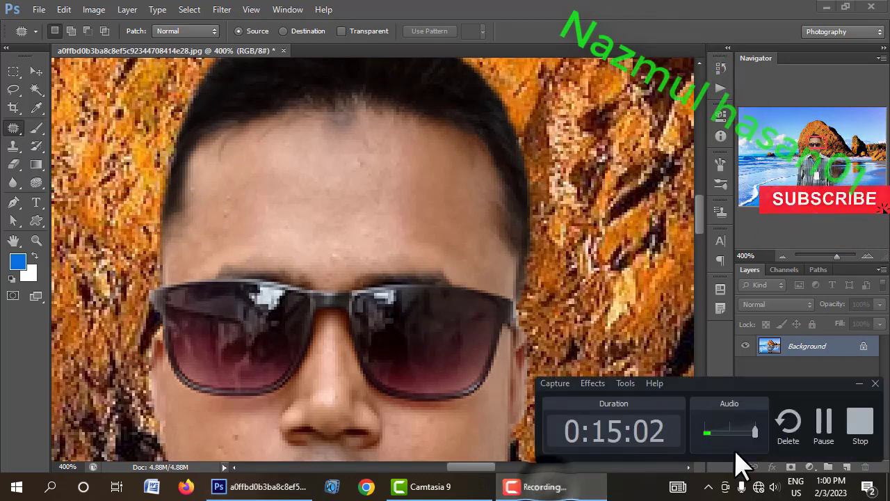
click(827, 426)
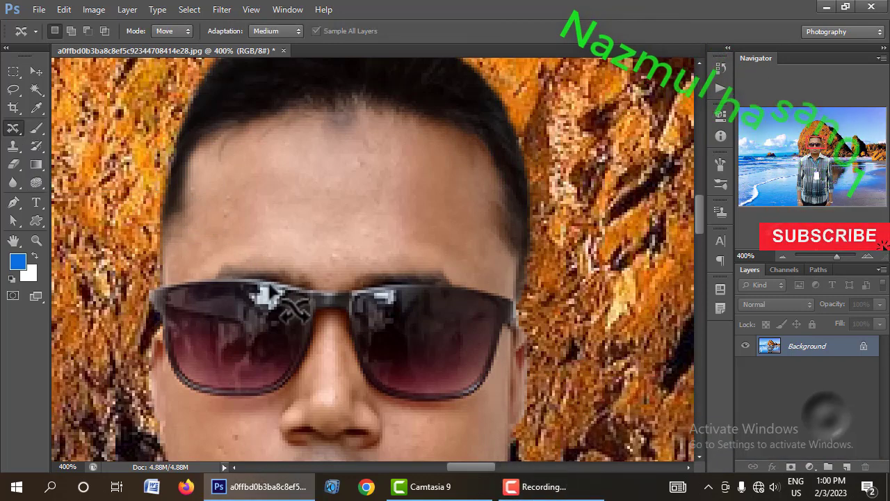
right_click(14, 139)
click(77, 166)
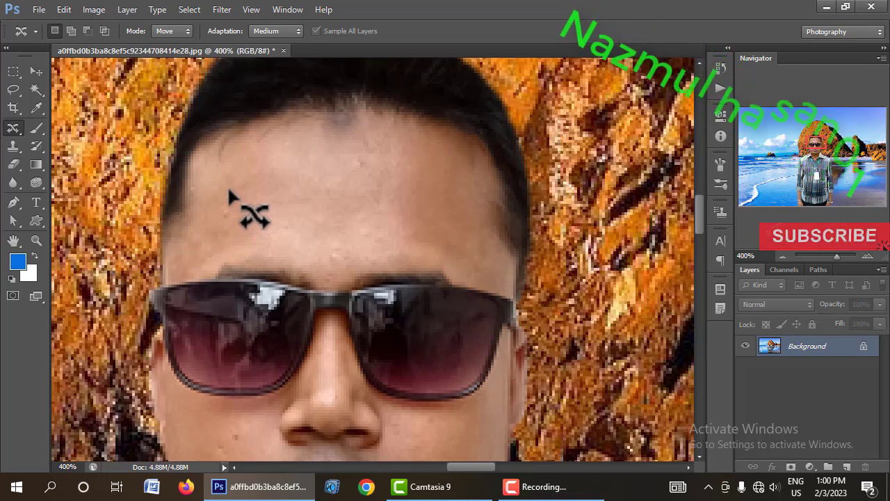
Outline a forehead area, move it to mid-forehead, try it on the rocks, then undo.
mouse_move(227, 185)
mouse_down()
mouse_move(215, 196)
mouse_move(221, 235)
mouse_move(245, 188)
mouse_move(226, 186)
mouse_move(276, 161)
mouse_move(349, 171)
mouse_move(266, 151)
mouse_move(200, 164)
mouse_up()
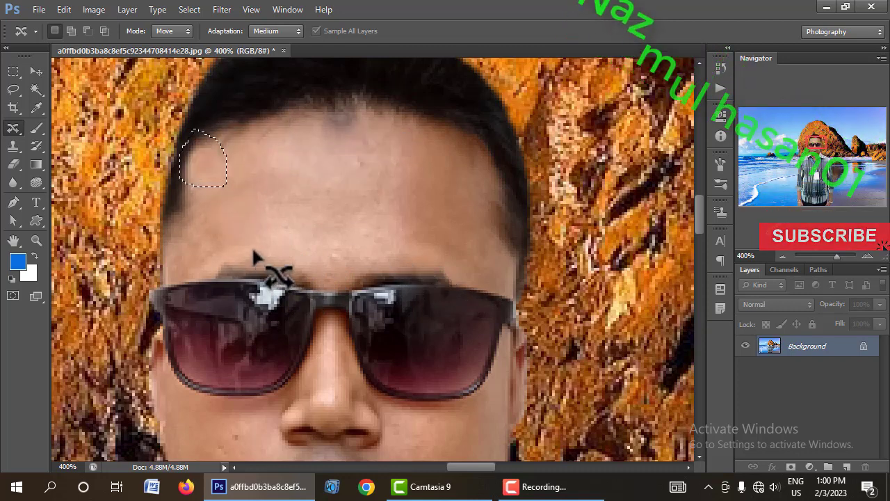
mouse_move(219, 183)
mouse_down()
mouse_move(375, 299)
mouse_move(383, 240)
mouse_up()
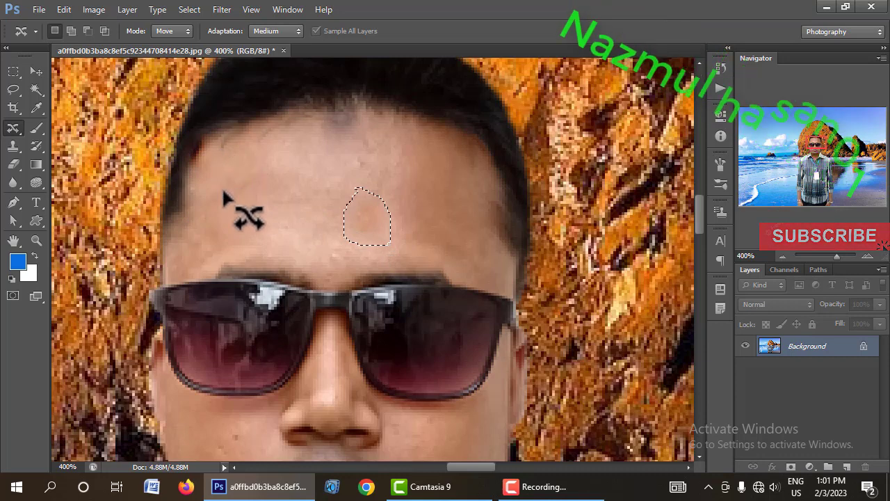
drag(376, 239, 428, 234)
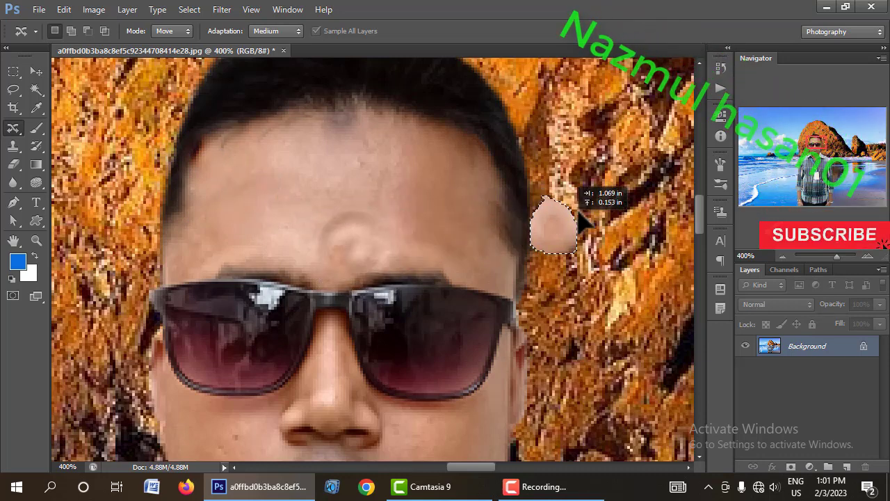
drag(428, 234, 593, 198)
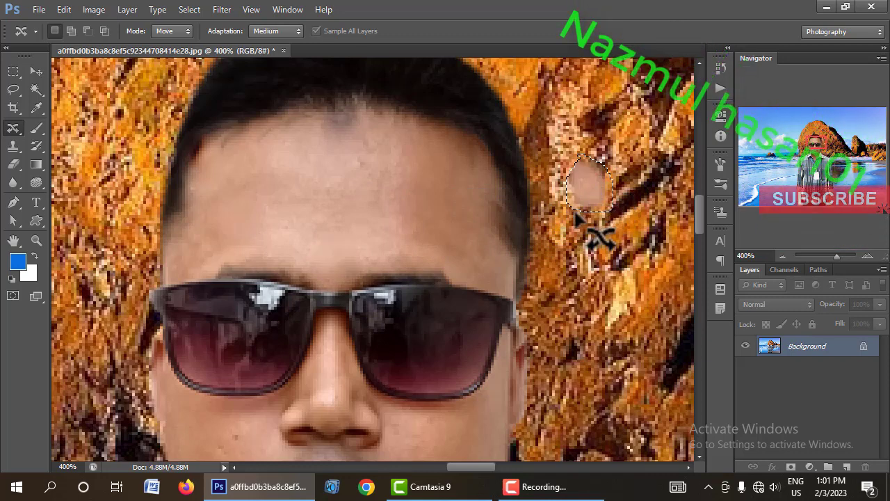
key(ctrl+z)
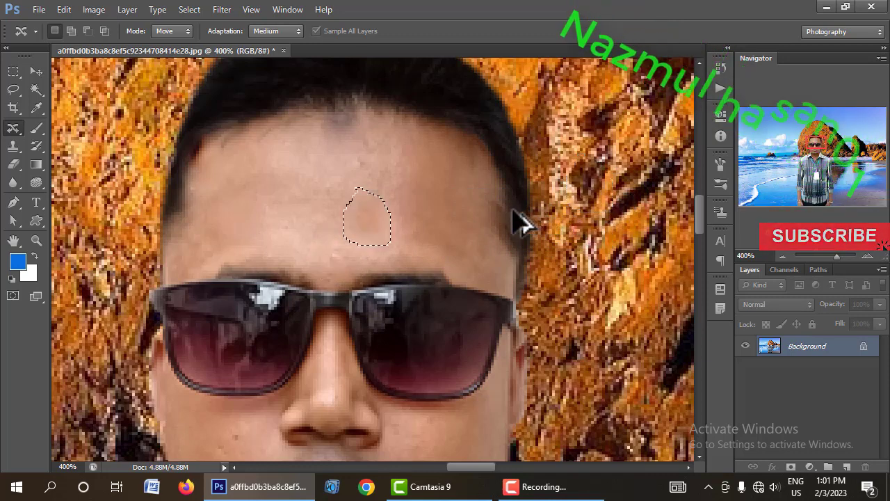
Select the Red Eye Tool, zoom out to 66.67%, and pan the whole beach photo into view.
right_click(14, 129)
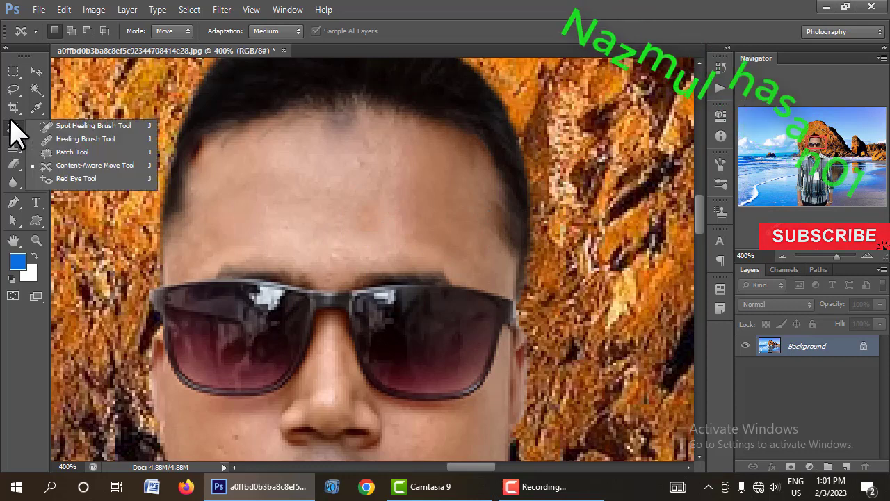
click(101, 179)
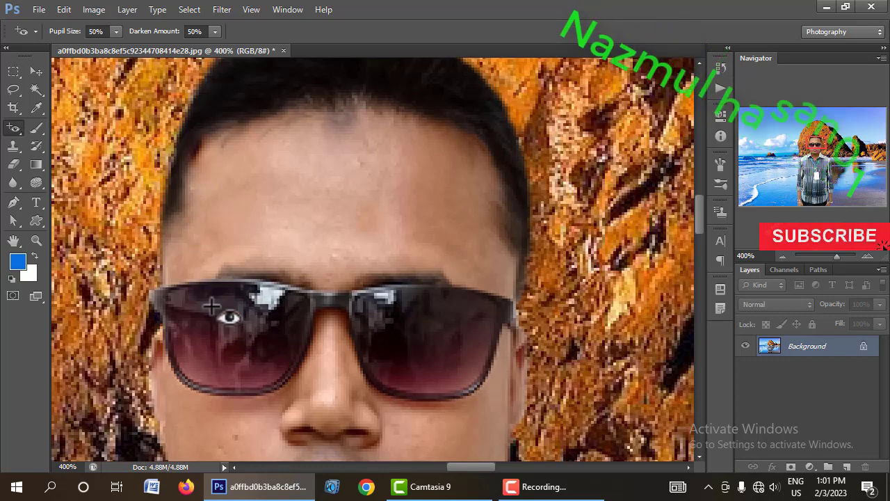
alt+click(268, 327)
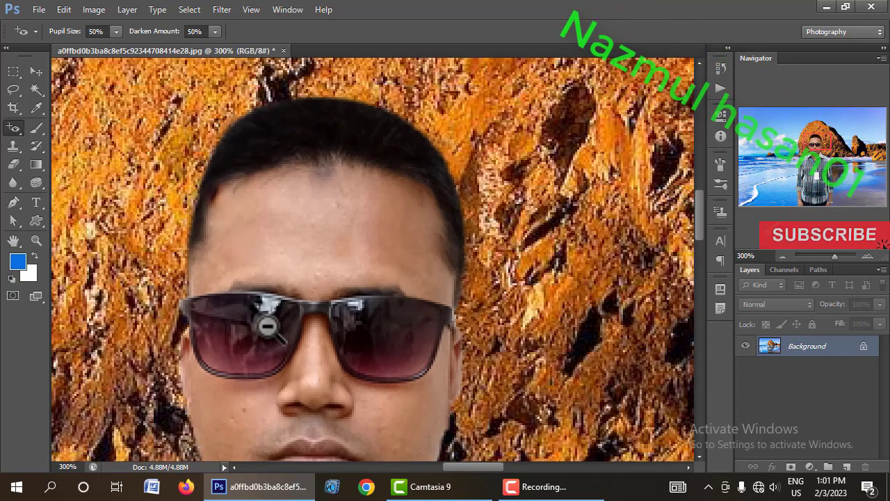
alt+click(292, 328)
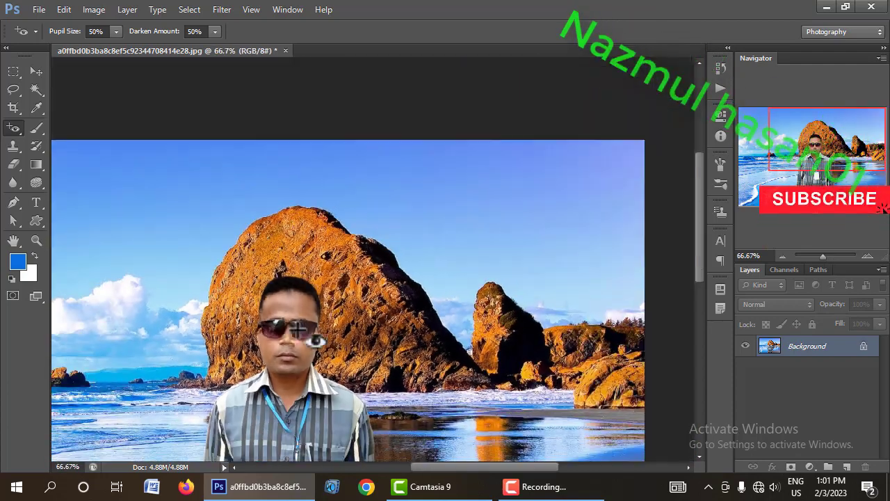
drag(298, 328, 364, 199)
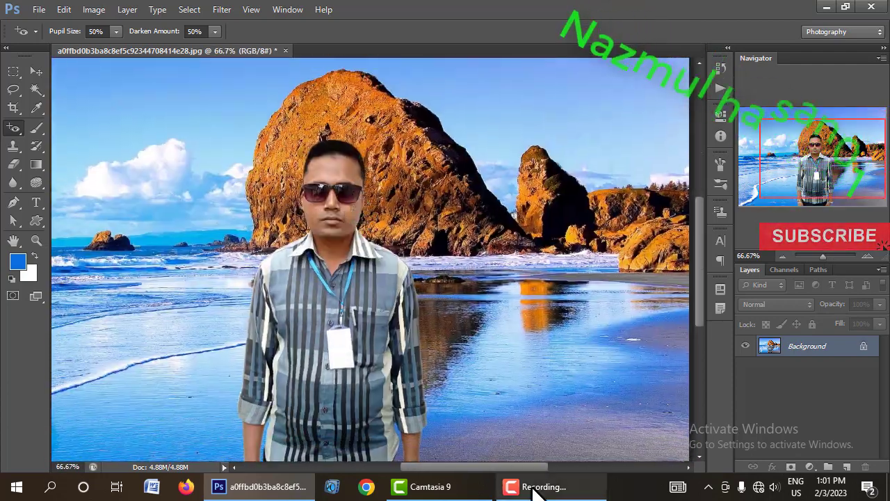
Choose the standard Brush Tool and set the background colour to red ee0a0a.
key(b)
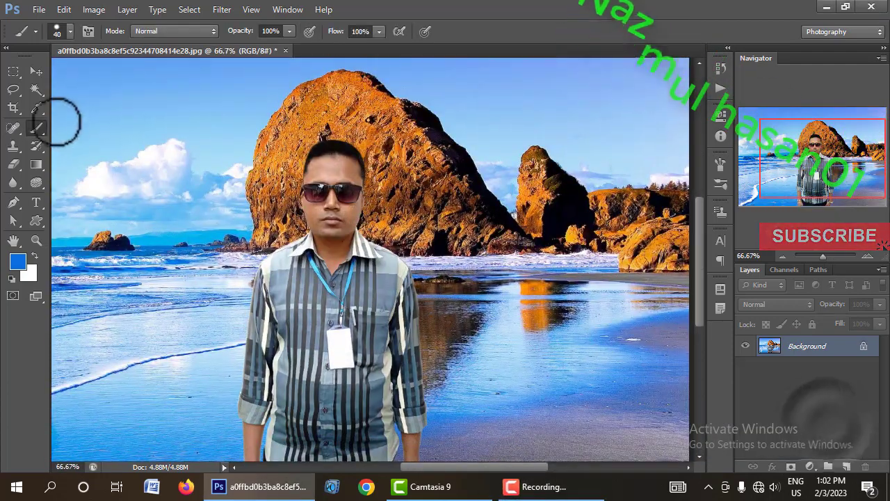
right_click(42, 129)
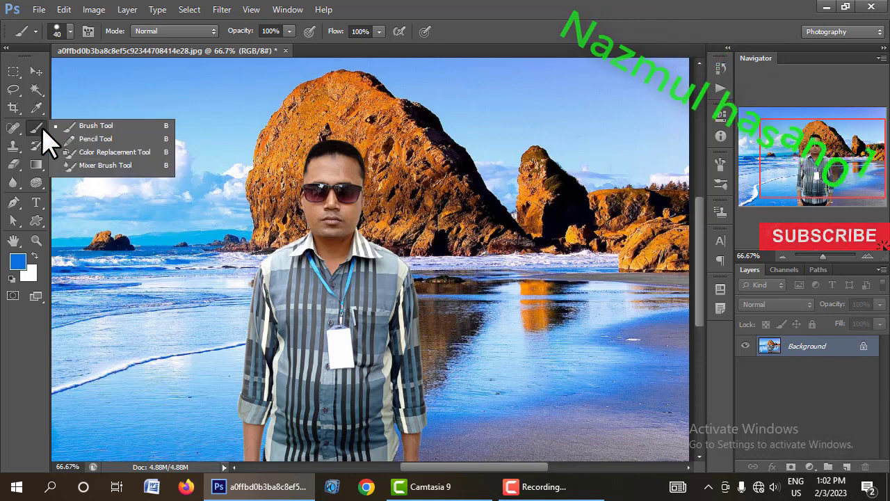
click(95, 127)
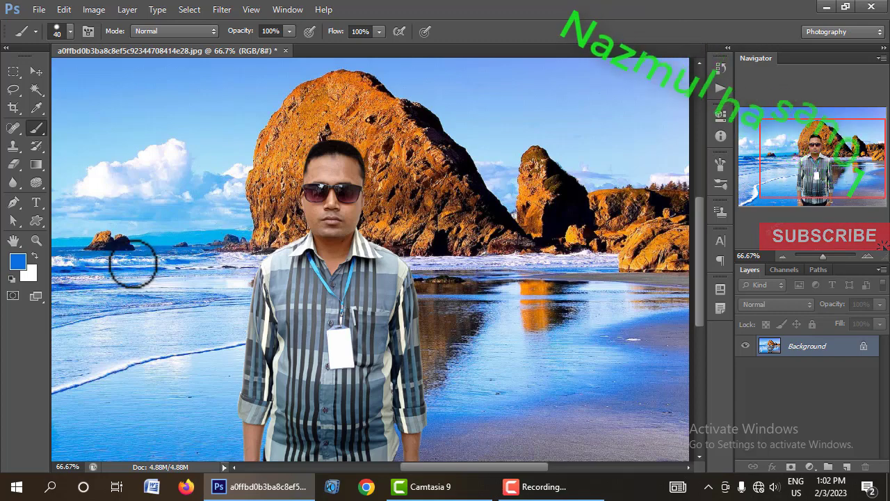
click(30, 273)
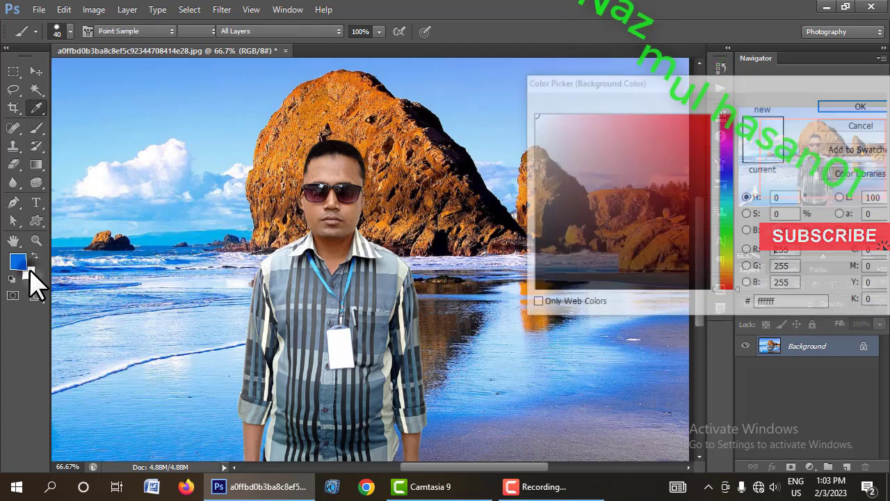
drag(689, 128, 702, 126)
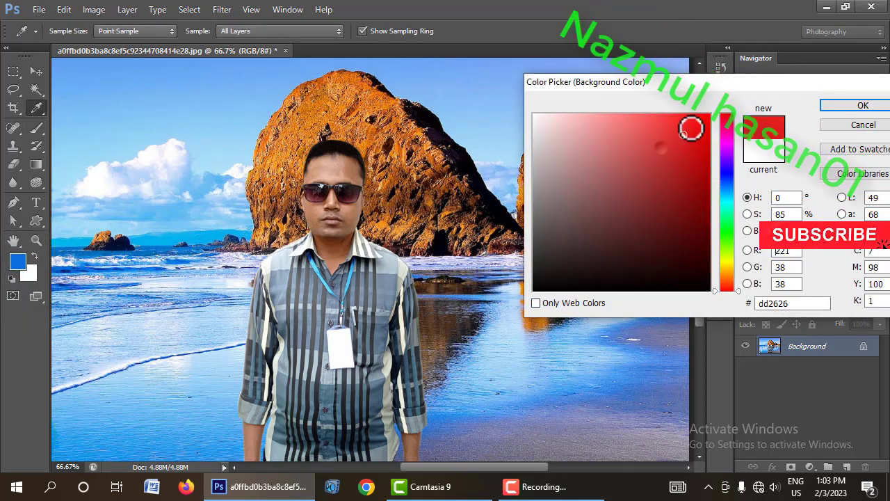
click(840, 104)
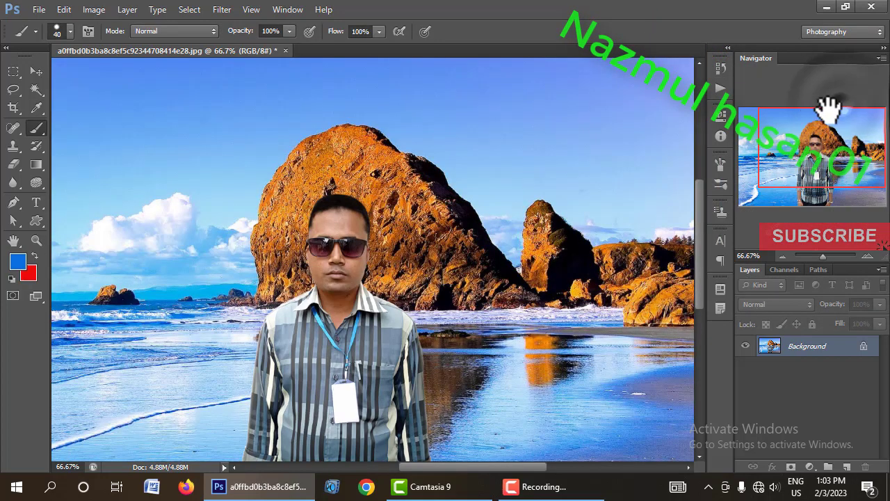
Paint trial blue strokes across the face, rock and sky, then undo them.
key(b)
mouse_move(290, 363)
mouse_down()
mouse_move(440, 229)
mouse_move(338, 332)
mouse_move(369, 231)
mouse_up()
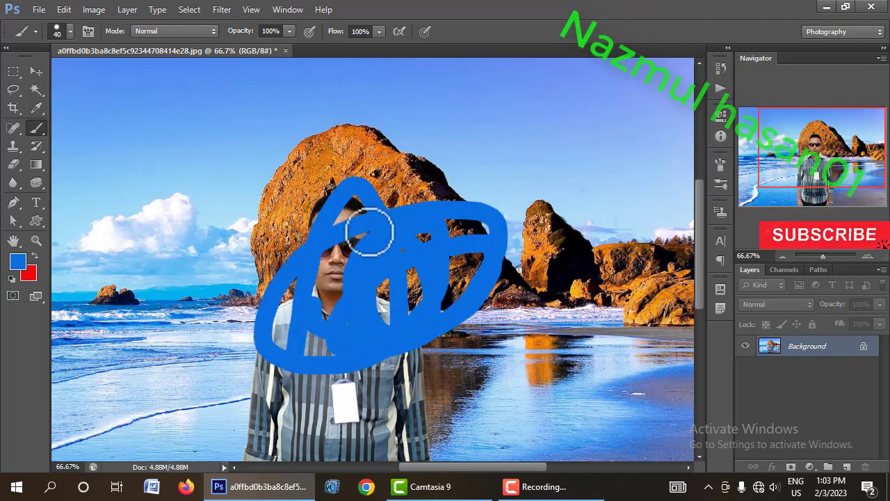
mouse_move(414, 287)
mouse_down()
mouse_move(477, 278)
mouse_move(357, 183)
mouse_move(258, 307)
mouse_move(254, 155)
mouse_move(299, 182)
mouse_move(403, 95)
mouse_move(486, 101)
mouse_up()
mouse_move(506, 136)
mouse_down()
mouse_move(635, 143)
mouse_move(556, 285)
mouse_move(399, 115)
mouse_move(189, 239)
mouse_up()
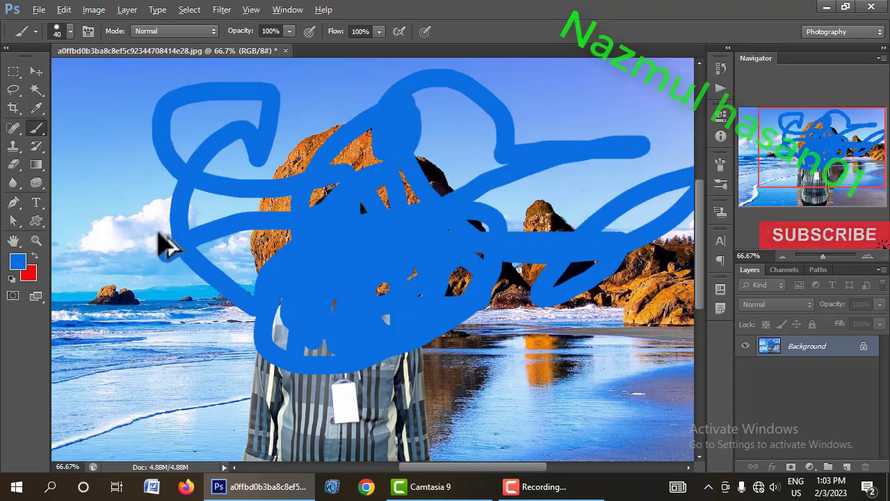
key(ctrl+z)
right_click(36, 127)
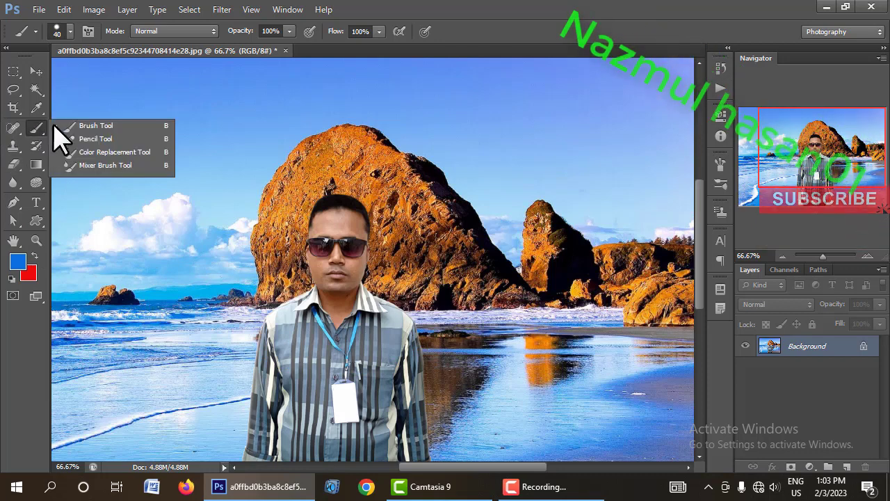
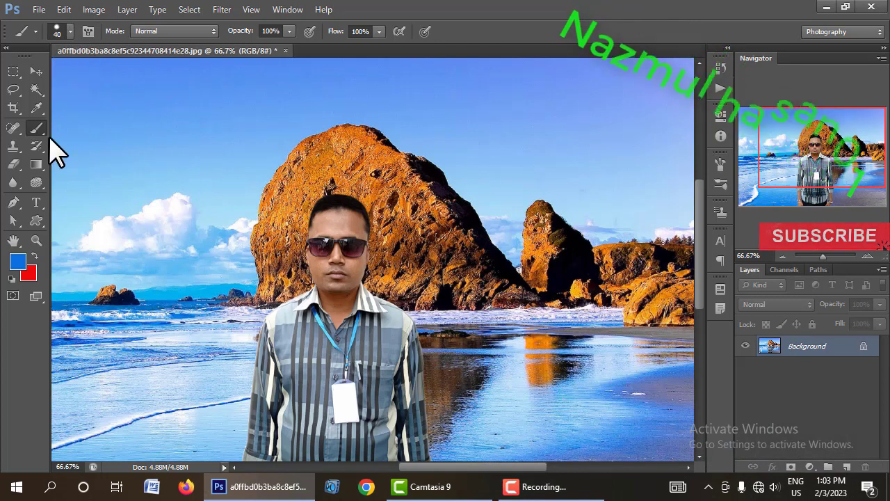
Enlarge the brush and dab an oversized blue test stroke onto the photo.
click(70, 31)
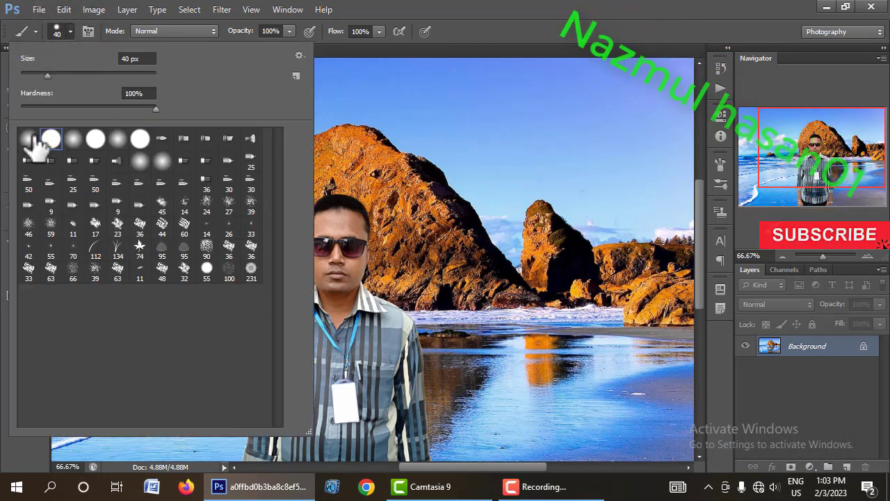
drag(46, 75, 98, 75)
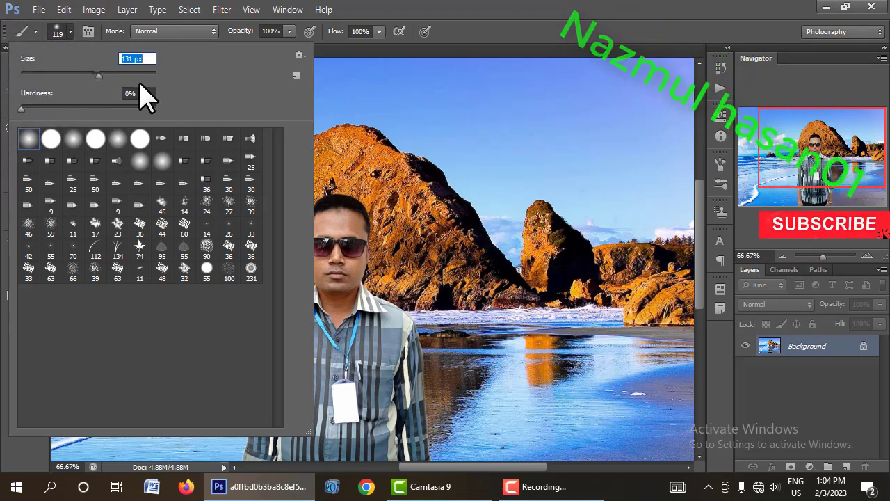
click(523, 173)
Set a soft round 38 px brush with 0% hardness and zoom out to the whole photo.
click(70, 31)
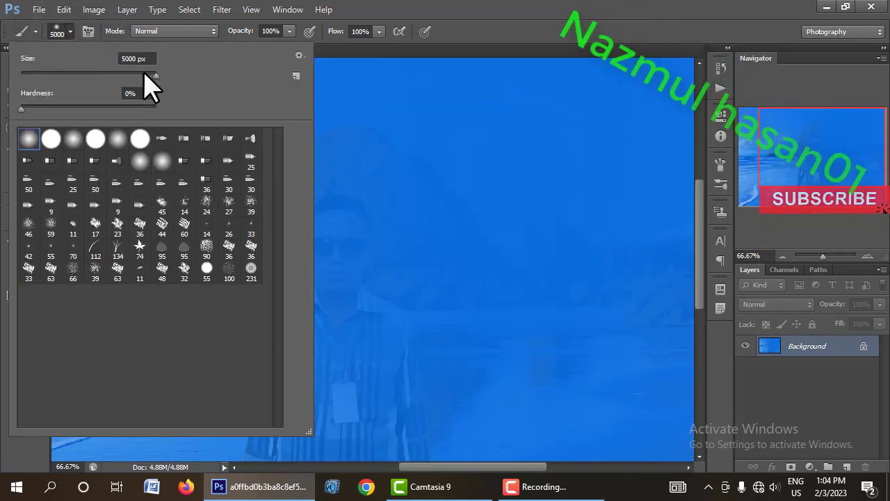
drag(155, 73, 48, 71)
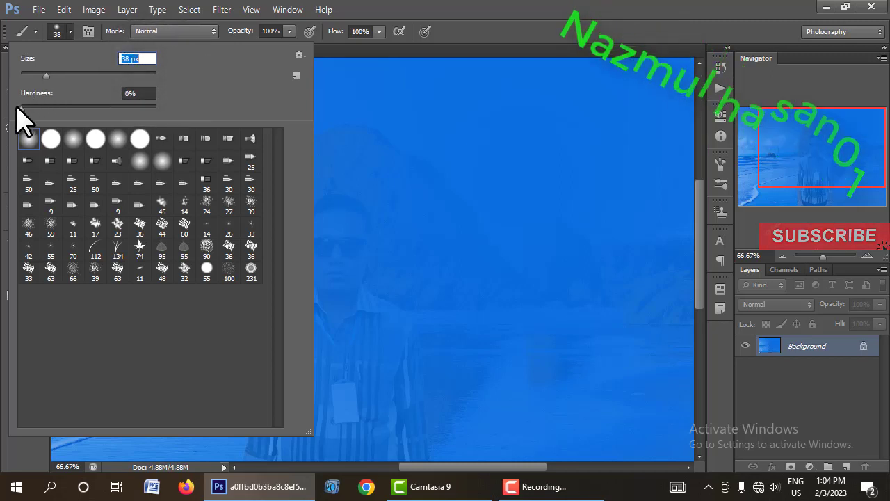
click(28, 140)
click(51, 139)
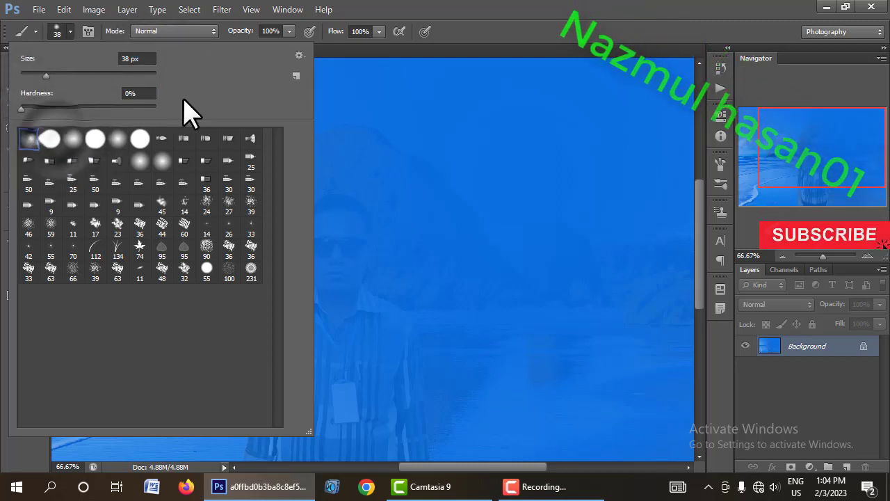
click(495, 150)
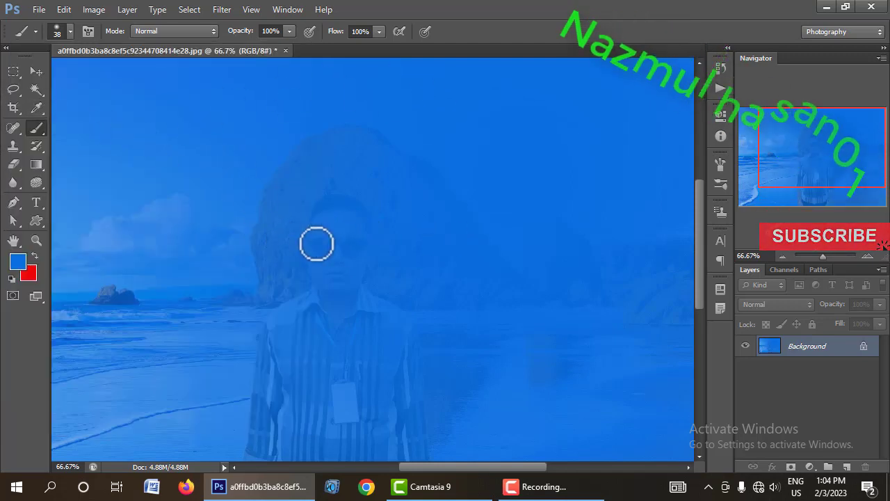
alt+click(328, 238)
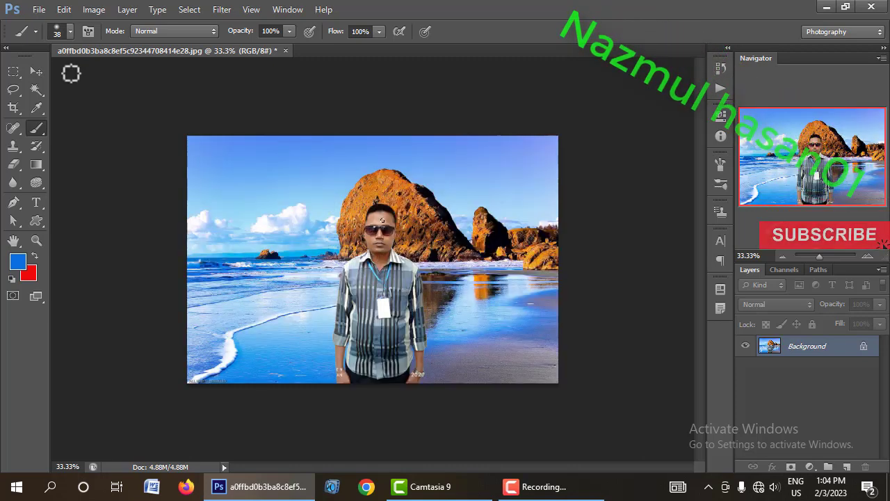
Switch to the Pencil and set the foreground colour to magenta #f10fff.
click(549, 486)
click(820, 421)
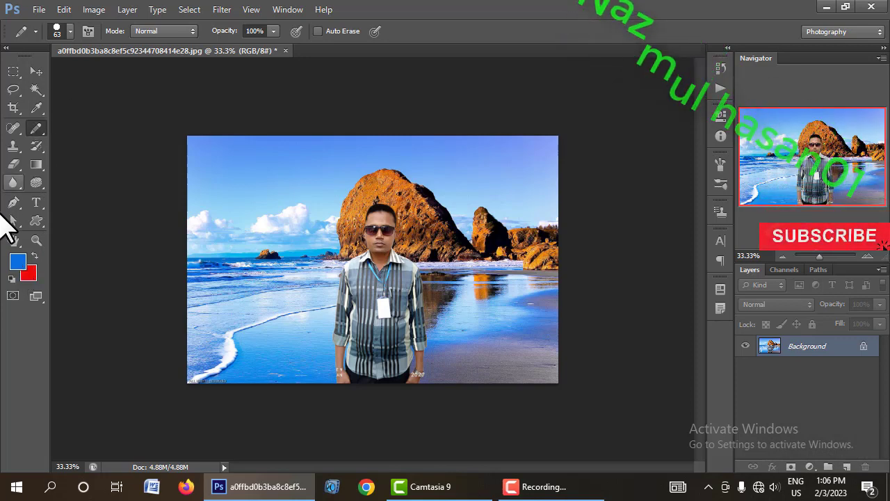
click(18, 262)
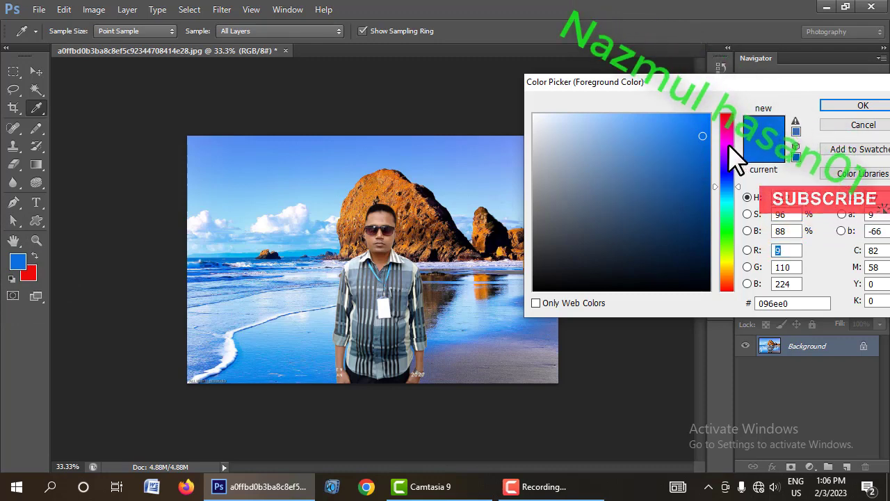
drag(735, 160, 713, 133)
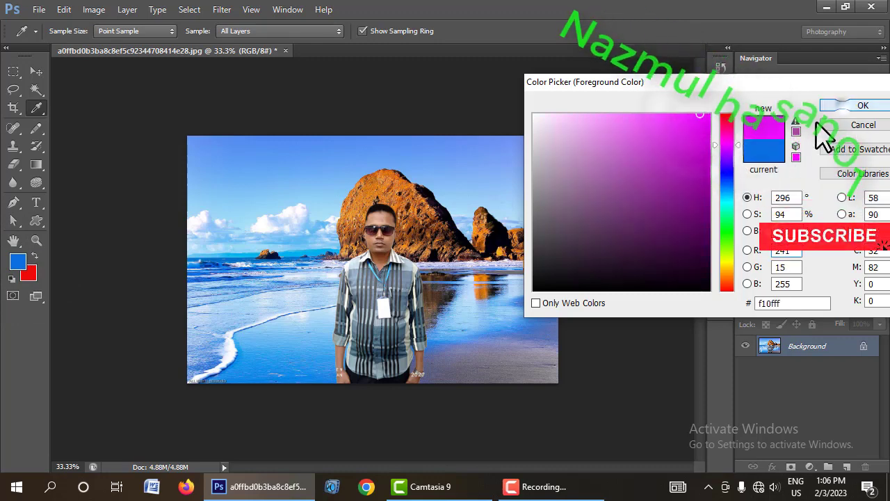
key(Return)
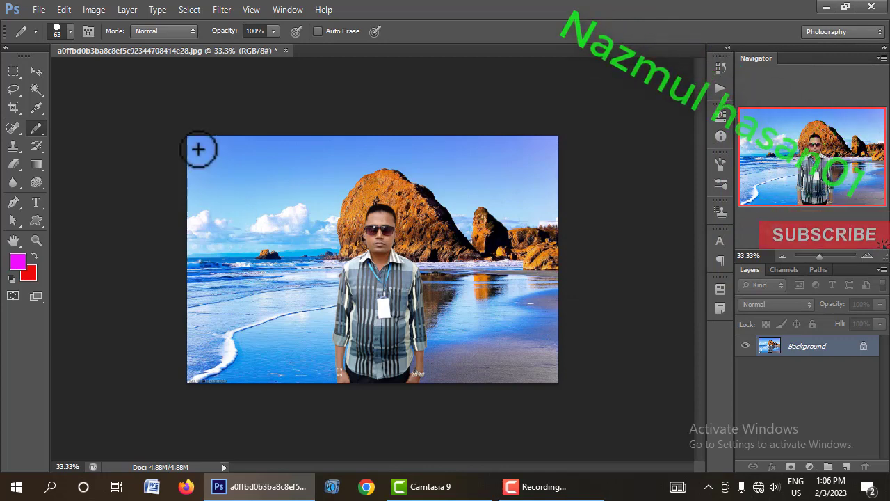
Reduce the pencil tip size to 38 px.
click(69, 30)
drag(63, 74, 54, 74)
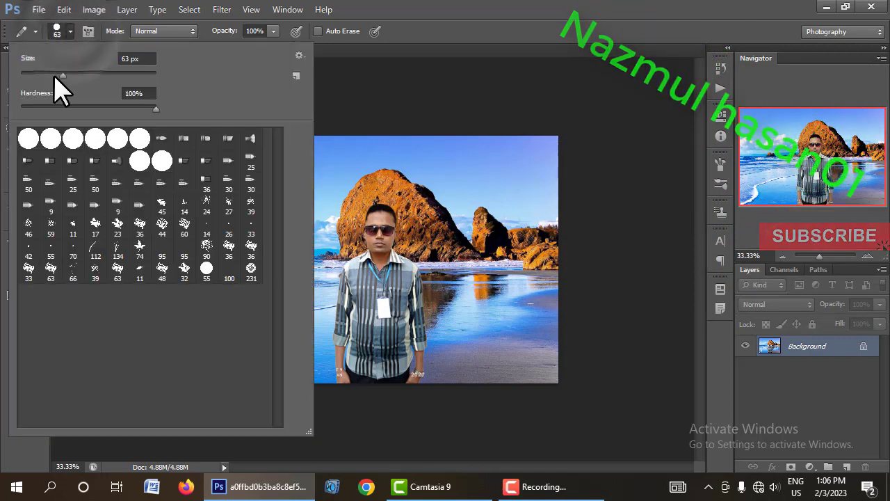
click(346, 223)
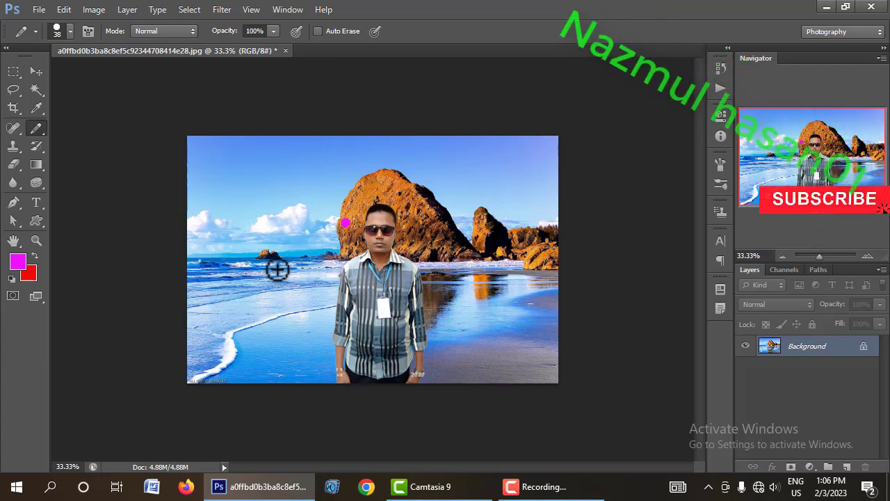
Scribble three magenta test strokes around the face and shore, then undo them all.
drag(276, 269, 314, 259)
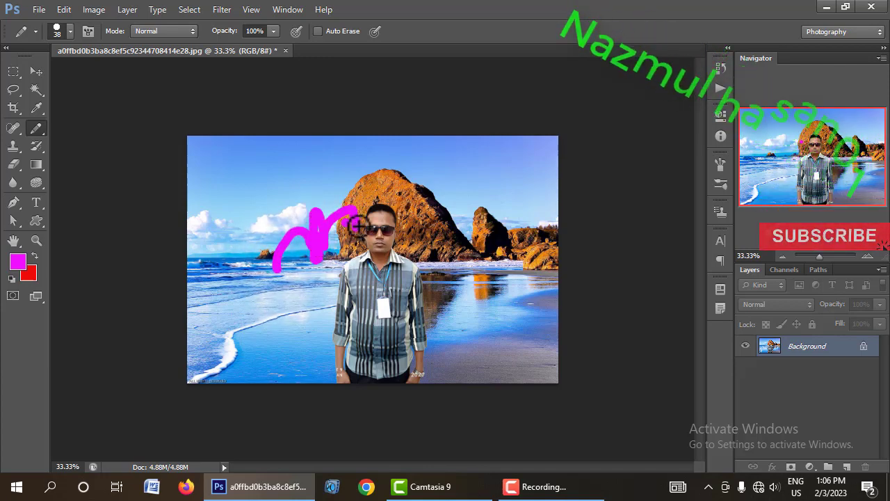
drag(397, 256, 344, 282)
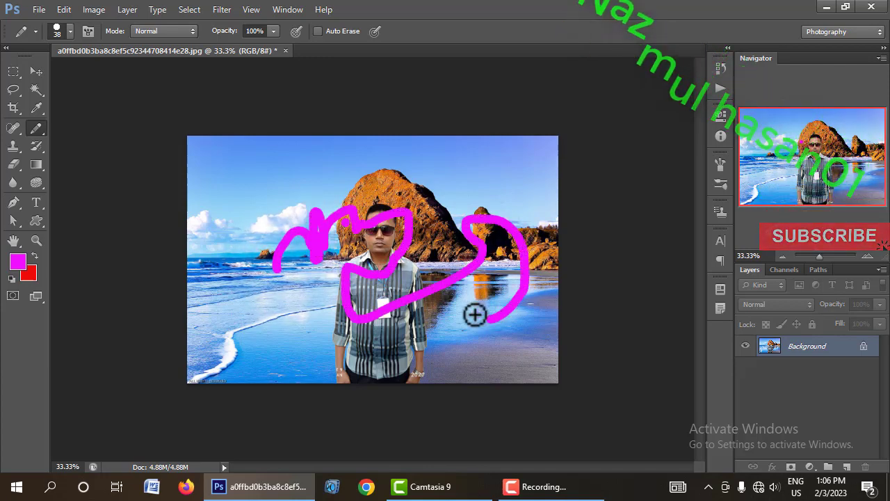
drag(258, 281, 228, 321)
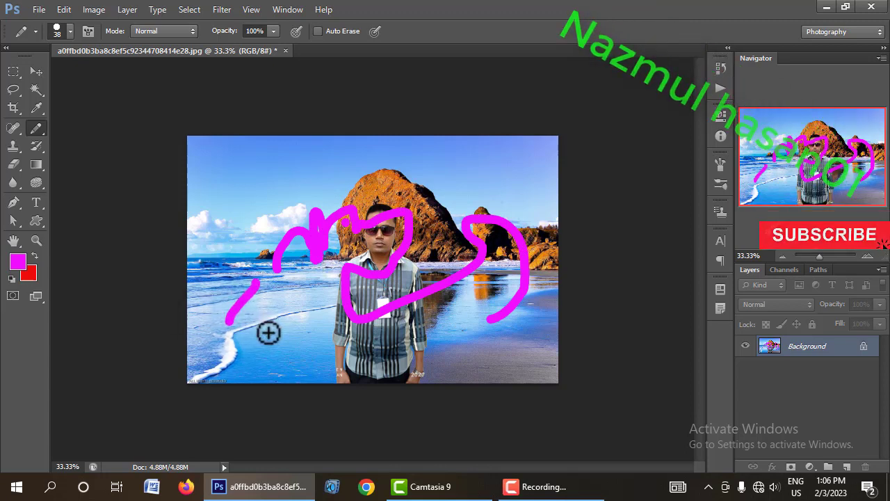
key(ctrl+alt+z)
key(ctrl+alt+z)
key(ctrl+alt+z)
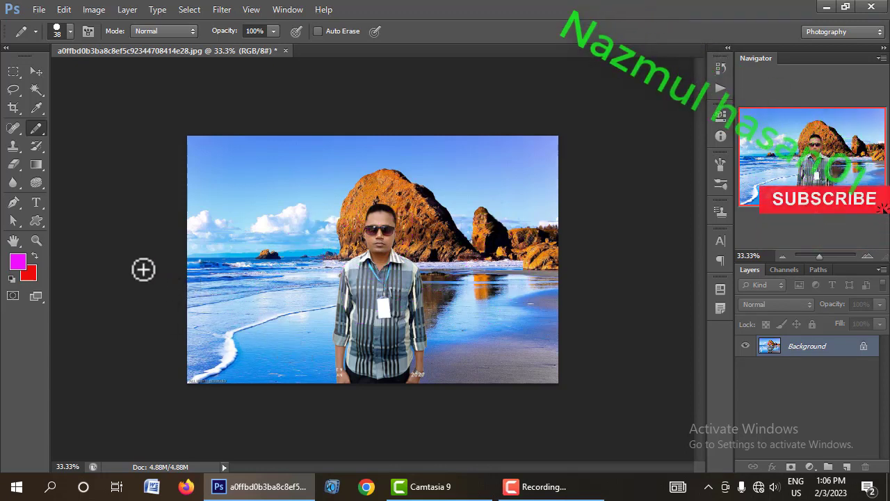
Browse the painting tool variants, briefly trying colour sampling, and return to the Brush.
right_click(38, 130)
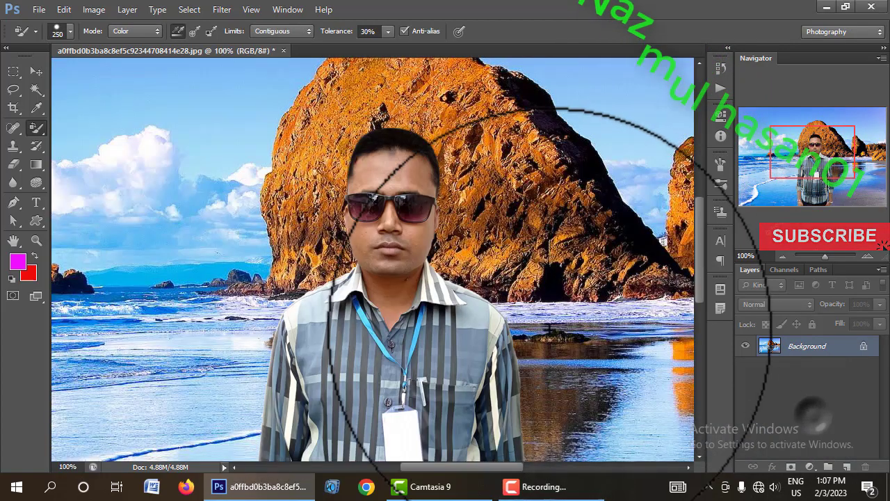
right_click(38, 130)
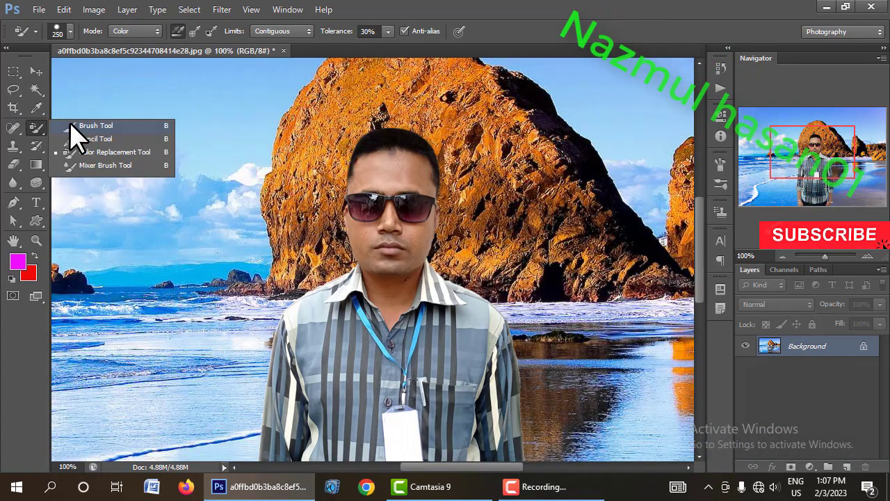
click(73, 123)
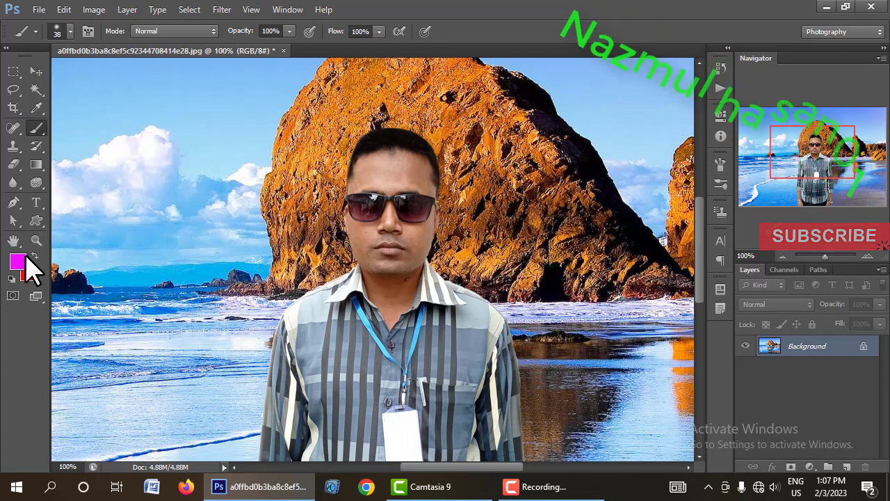
click(37, 107)
click(33, 128)
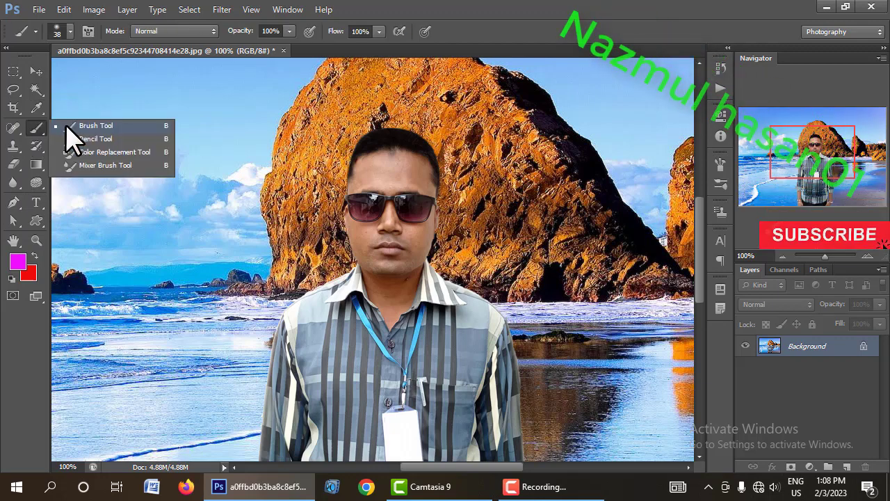
Paint a magenta test stroke across the man's hair, then undo it.
click(78, 127)
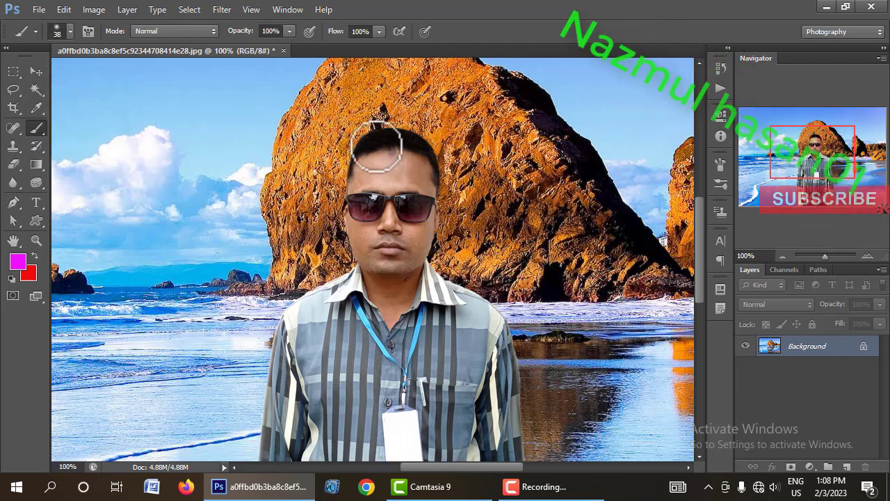
mouse_move(398, 142)
mouse_down()
mouse_move(412, 141)
mouse_move(362, 148)
mouse_up()
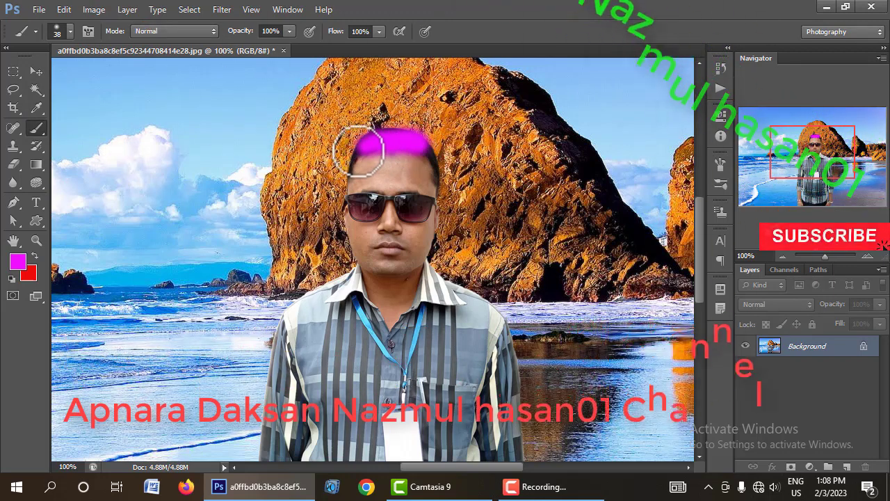
key(ctrl+z)
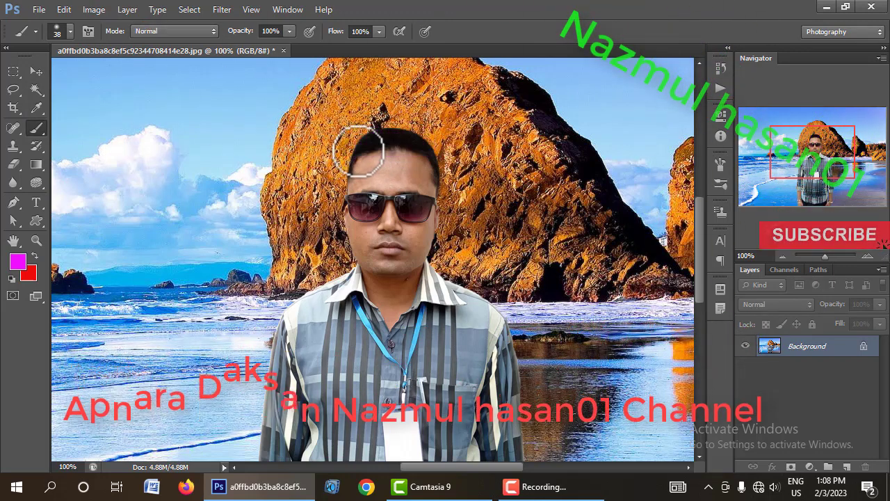
Try the History Brush and Spot Healing Brush, then switch back to the Brush tool.
click(40, 146)
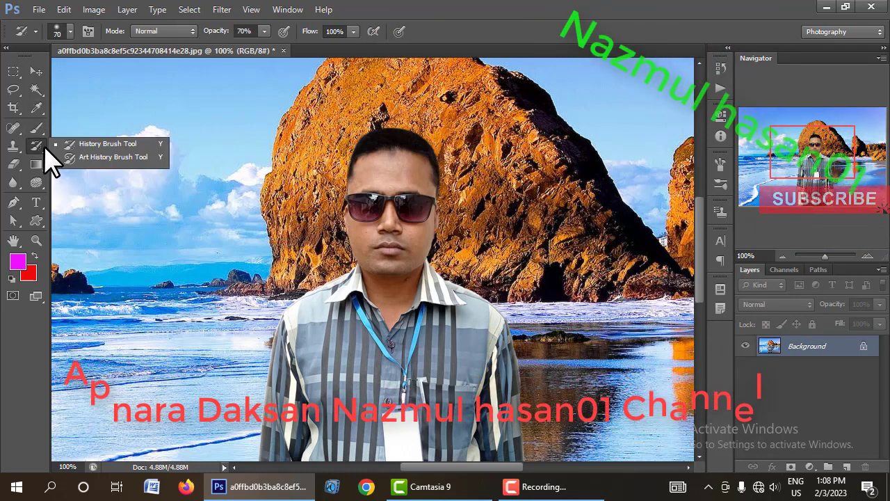
click(21, 127)
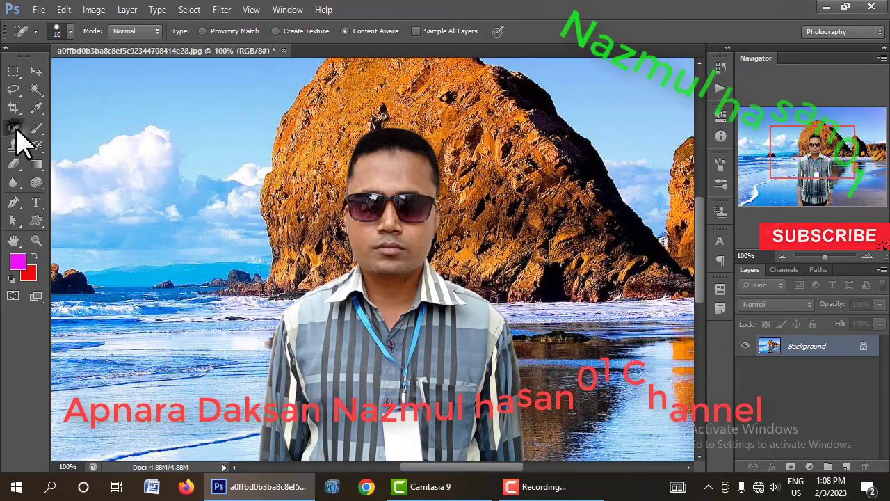
click(72, 104)
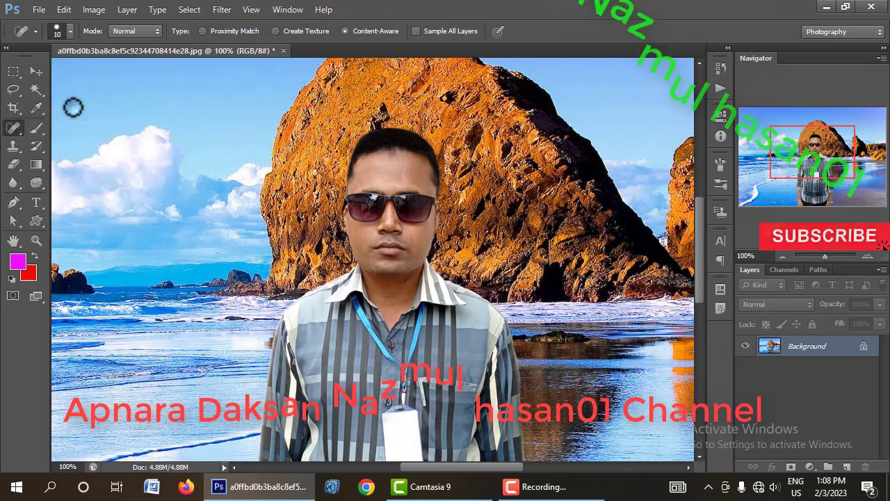
click(38, 128)
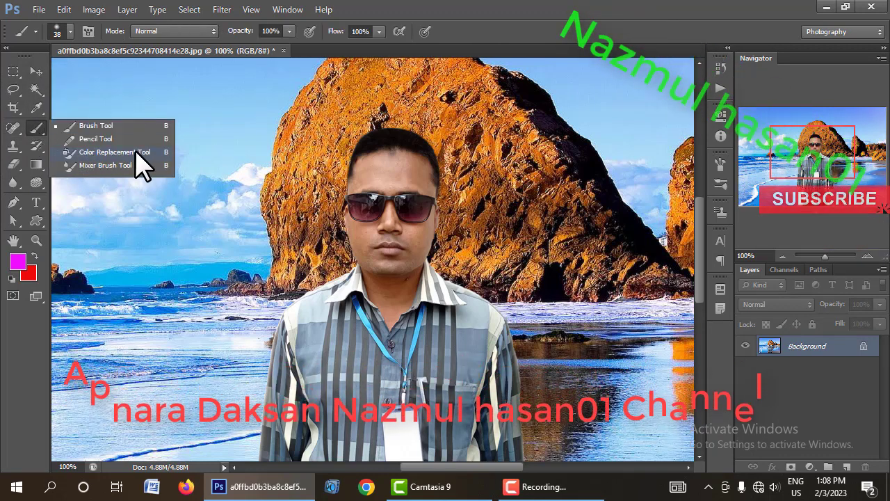
click(115, 152)
key(bracketleft)
key(bracketleft)
key(bracketleft)
key(bracketleft)
key(bracketleft)
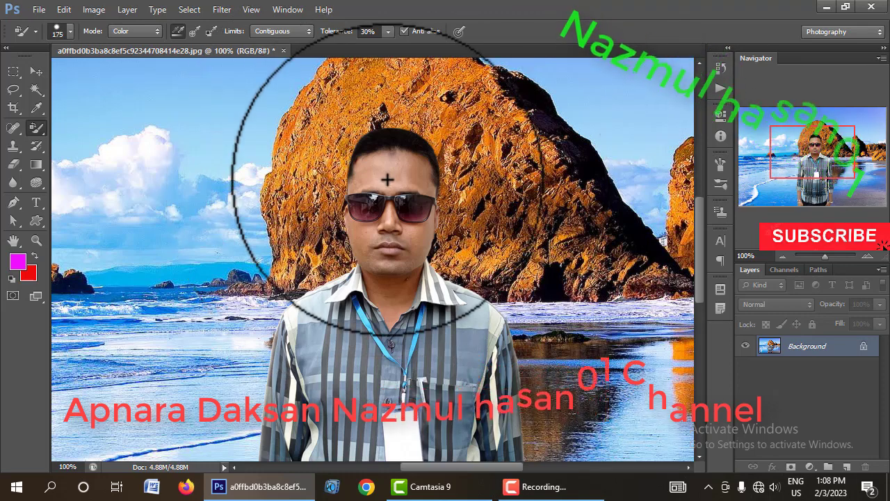
key(bracketleft)
key(bracketleft)
key(bracketleft)
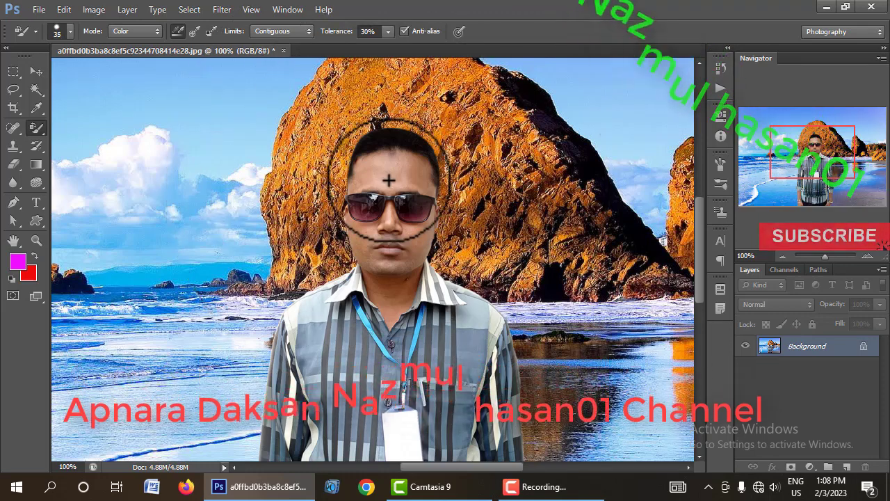
key(bracketleft)
key(bracketleft)
key(bracketleft)
mouse_move(356, 142)
mouse_down()
mouse_move(437, 155)
mouse_move(372, 134)
mouse_up()
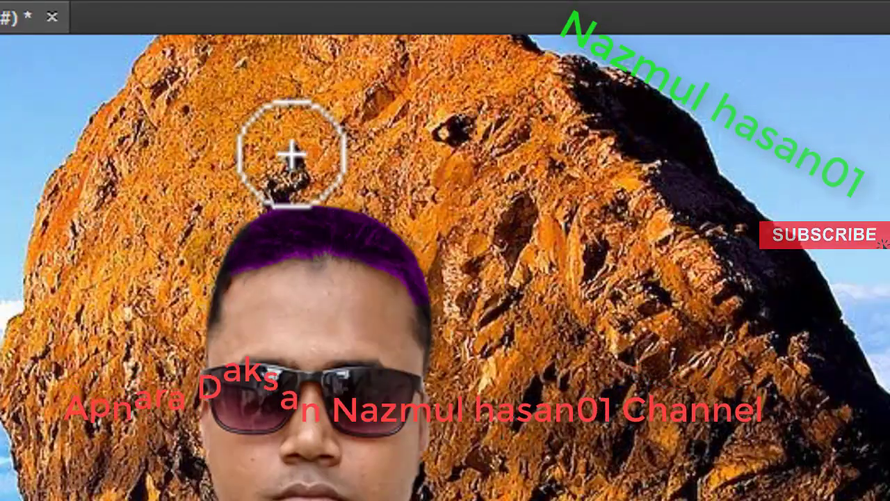
key(z)
key(b)
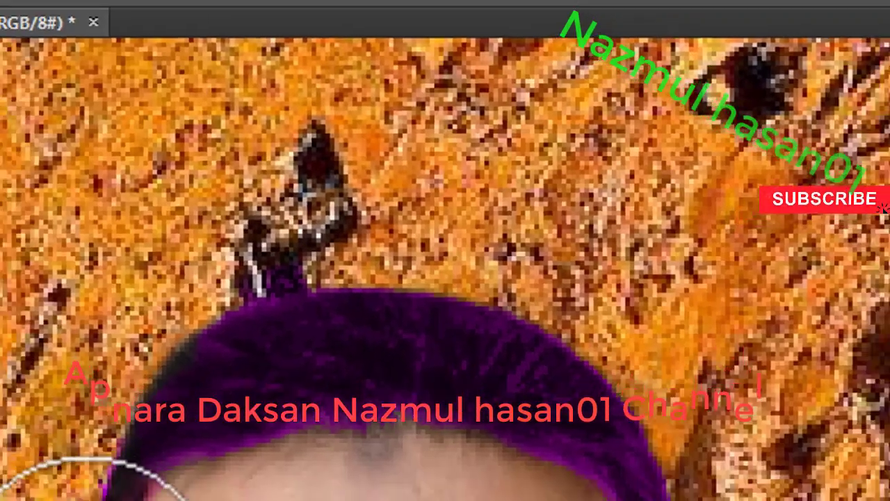
mouse_move(299, 305)
mouse_down()
mouse_move(324, 258)
mouse_move(500, 259)
mouse_up()
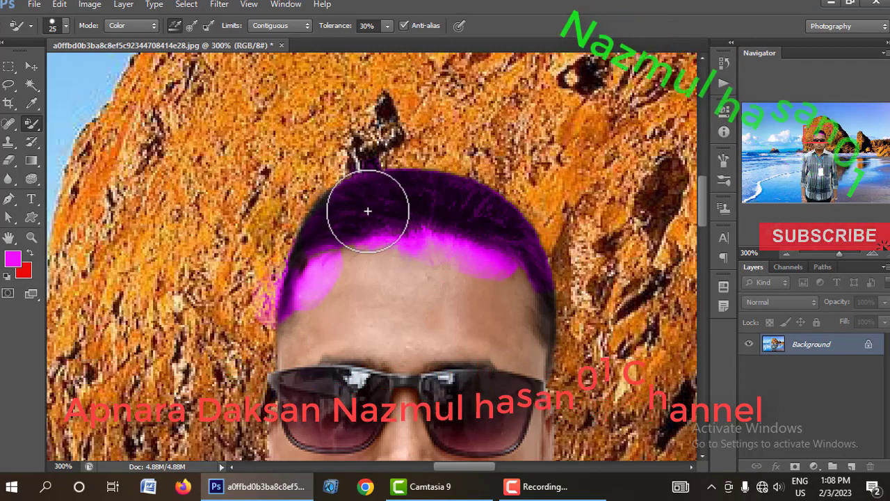
key(z)
alt+click(367, 209)
alt+click(368, 210)
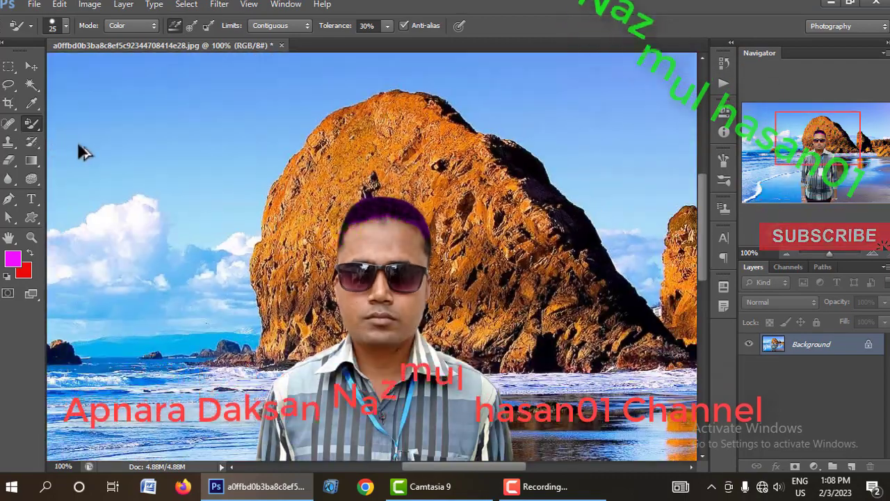
right_click(32, 123)
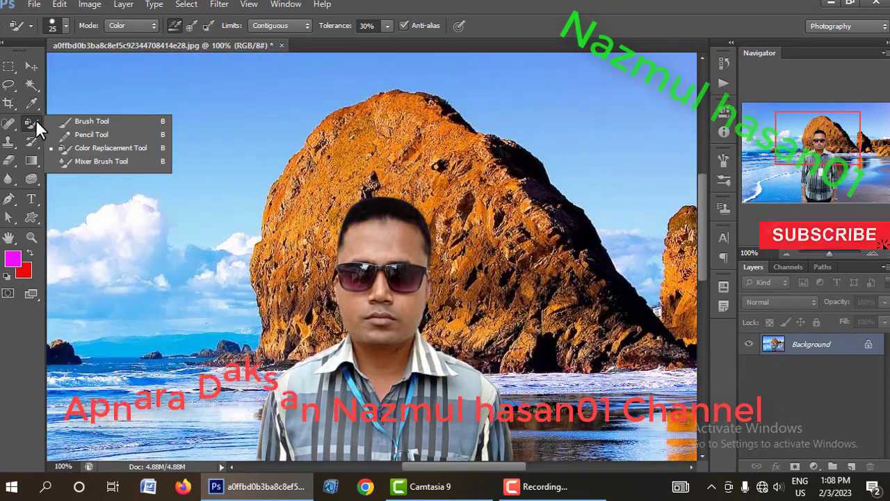
click(106, 160)
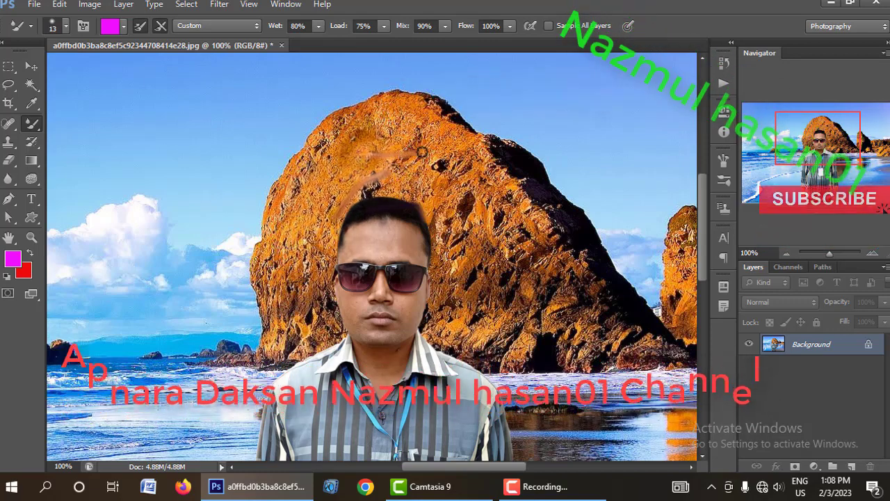
drag(338, 209, 372, 160)
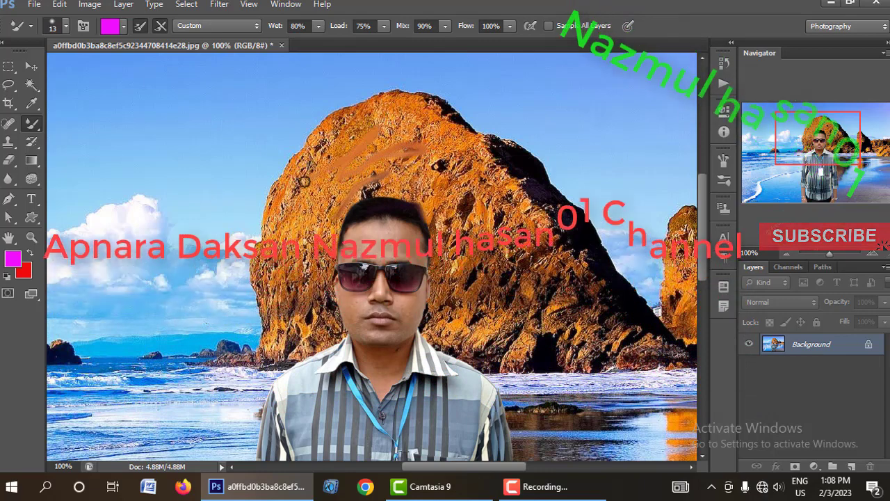
drag(296, 223, 393, 215)
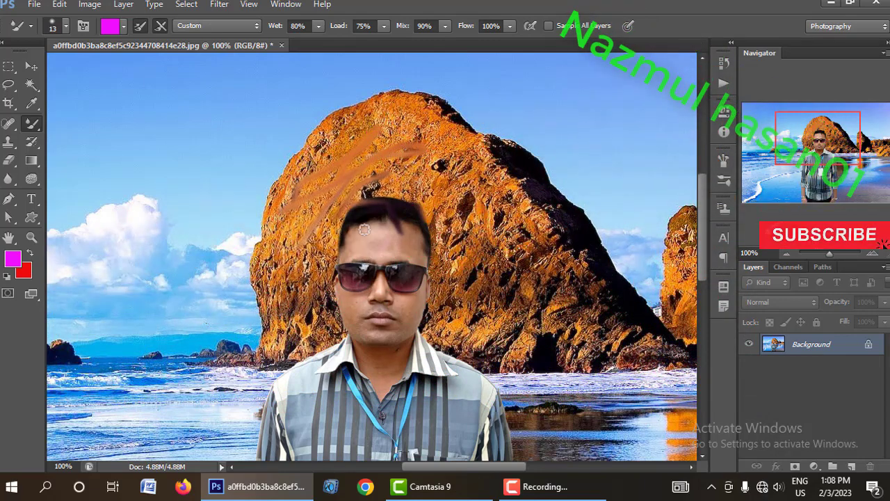
mouse_move(387, 239)
mouse_down()
mouse_move(350, 205)
mouse_move(366, 211)
mouse_up()
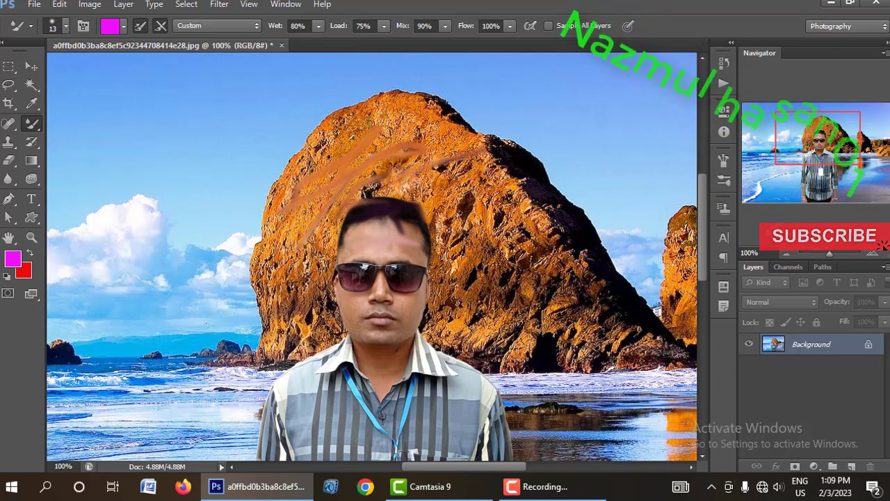
drag(490, 143, 358, 81)
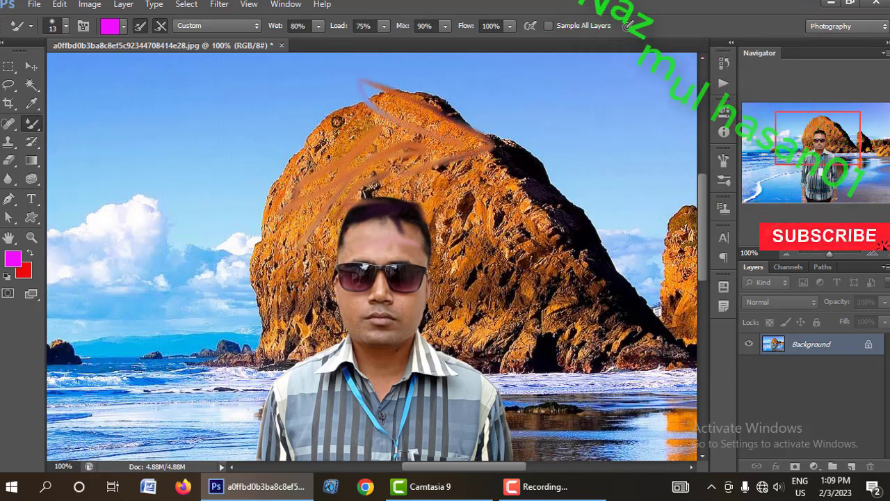
click(244, 110)
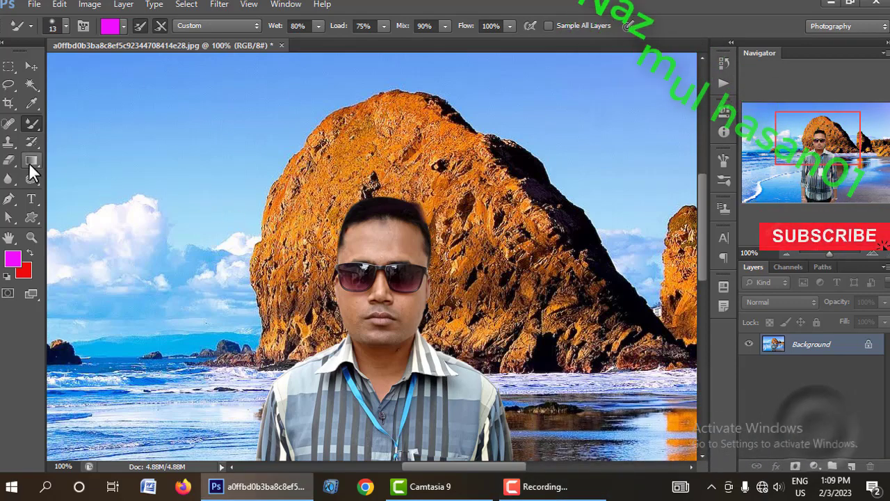
Select the Clone Stamp Tool and sample the clouds as the clone source.
click(32, 65)
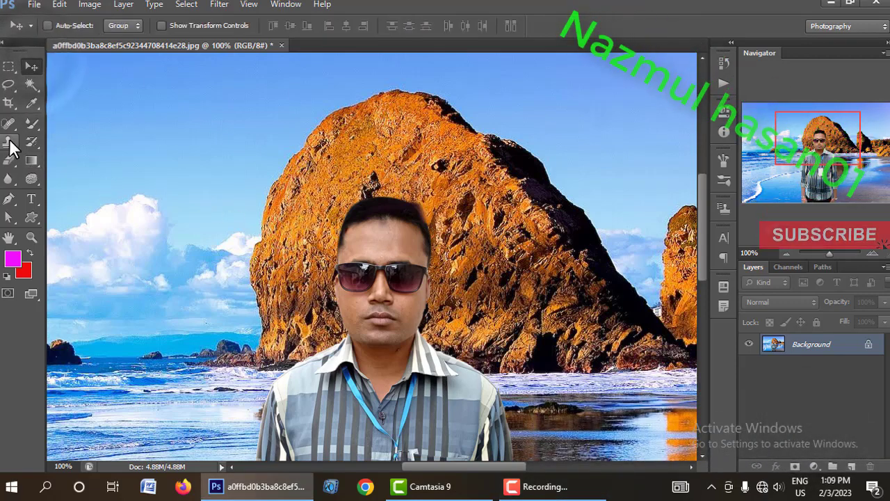
click(9, 141)
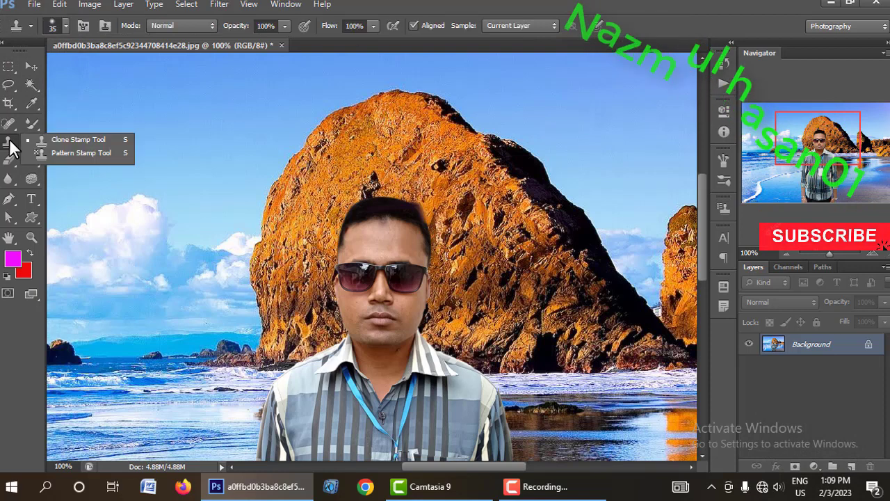
click(83, 141)
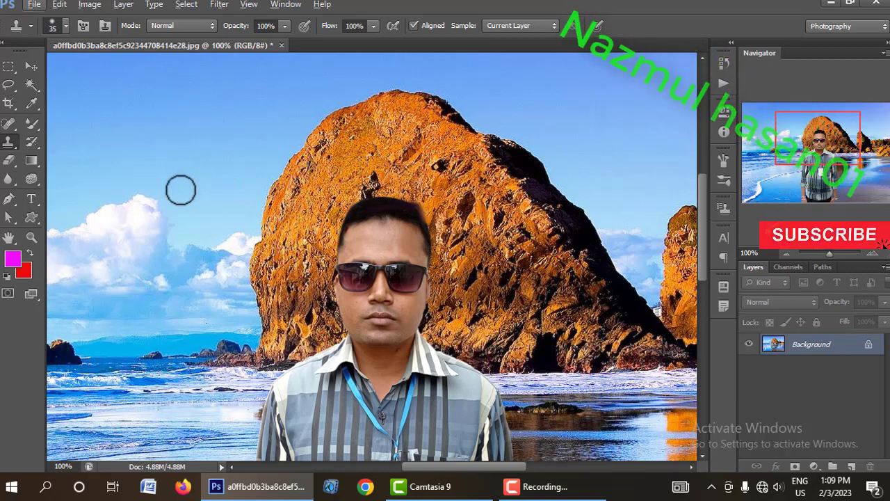
alt+click(146, 214)
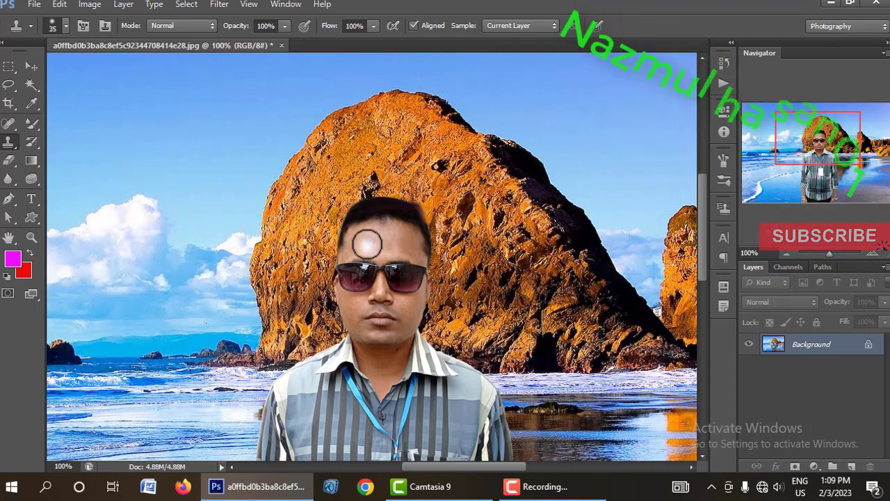
Paint cloned pixels over the forehead, undoing the bluish second patch.
drag(367, 246, 389, 229)
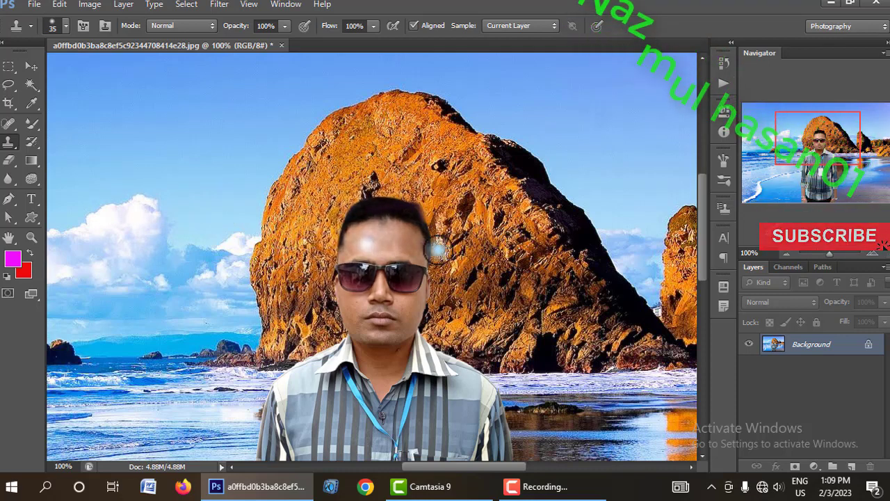
drag(381, 231, 420, 242)
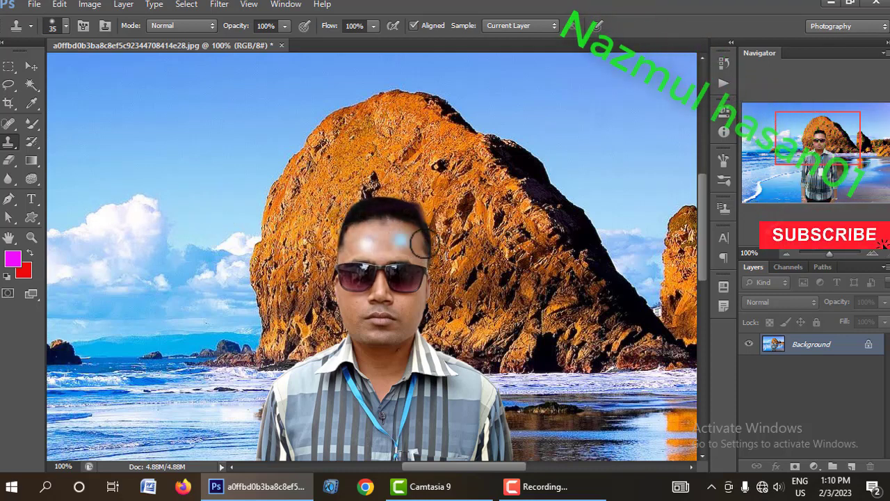
key(ctrl+z)
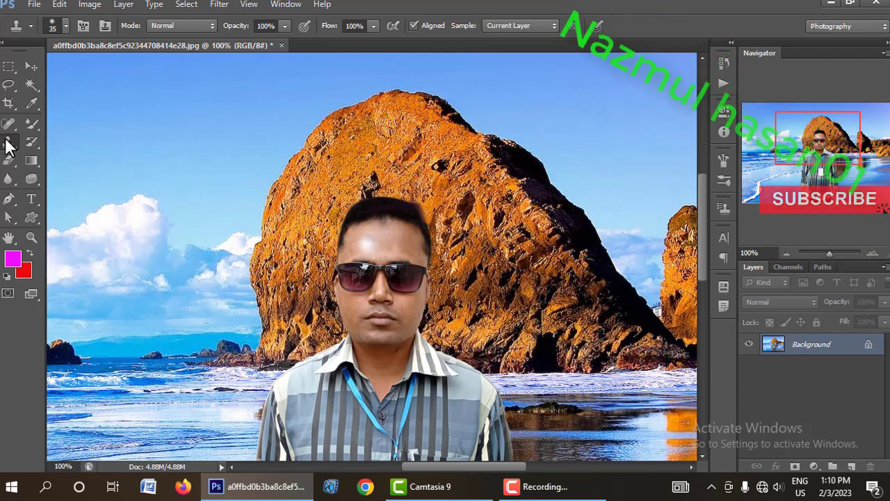
Reselect the Clone Stamp and zoom in, then back to 100%, to check the forehead.
right_click(9, 142)
click(52, 138)
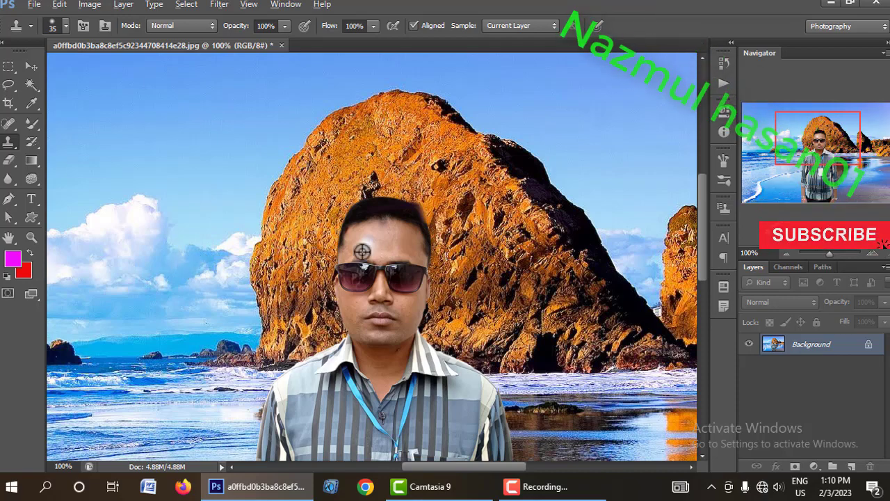
scroll(365, 239, up, 2)
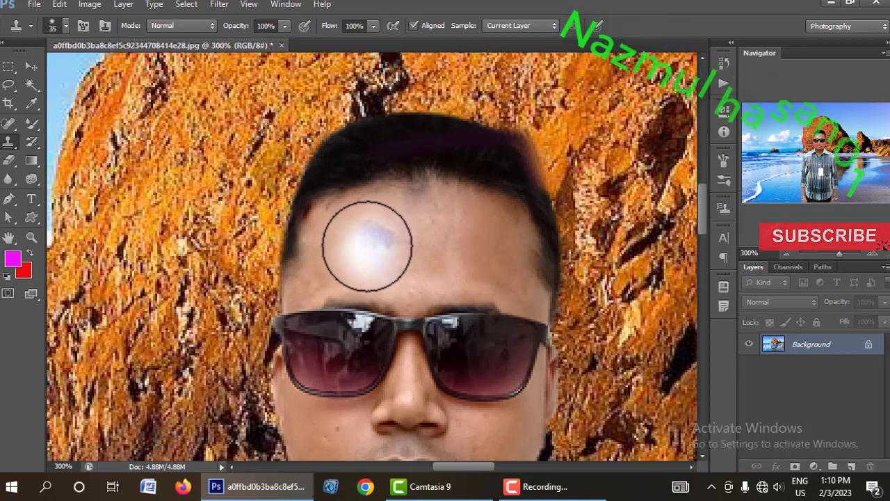
ctrl+alt+click(368, 247)
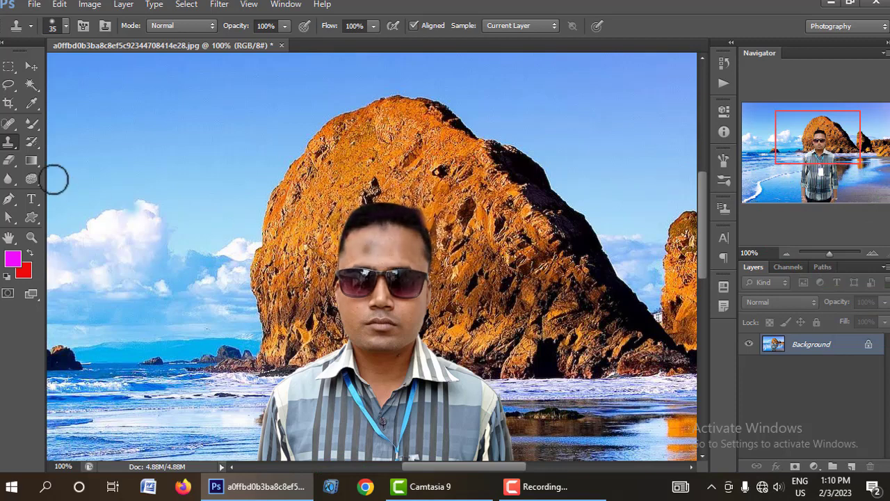
right_click(15, 143)
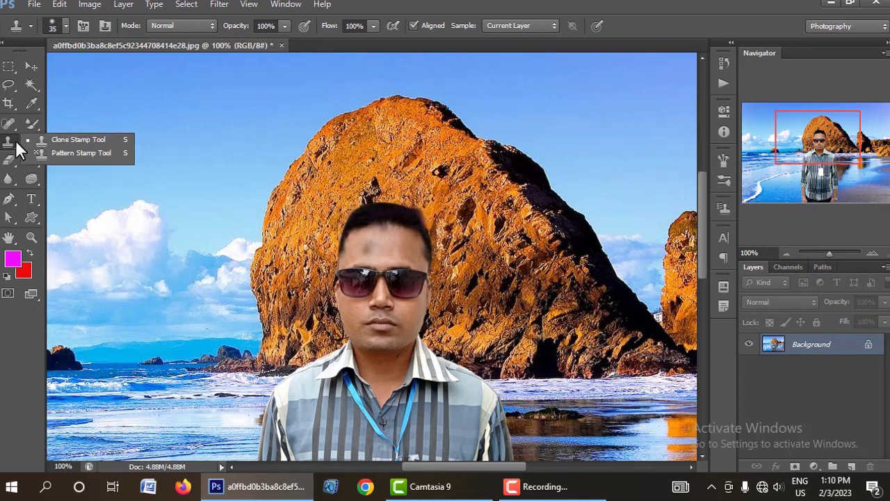
Switch to the Pattern Stamp Tool.
click(87, 153)
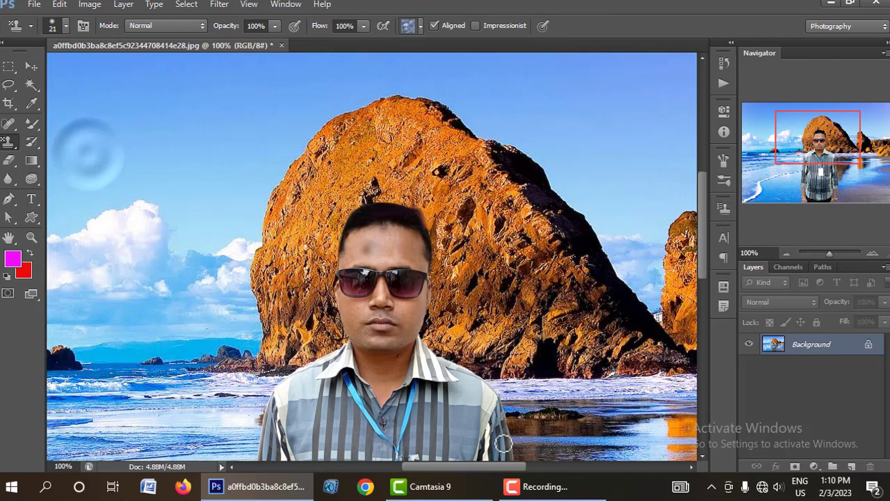
click(549, 487)
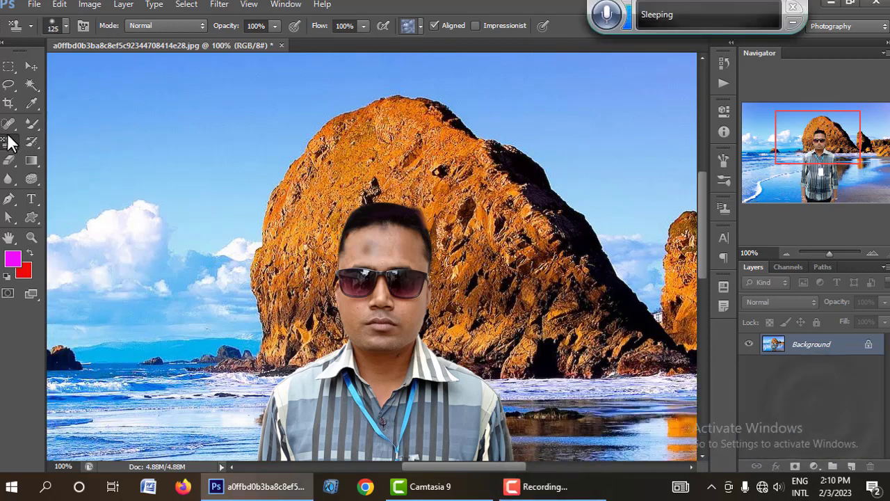
right_click(12, 146)
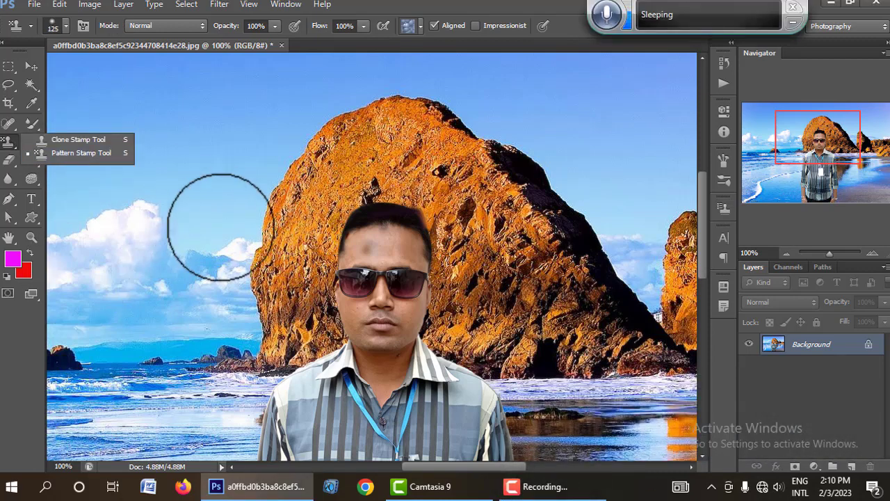
click(342, 40)
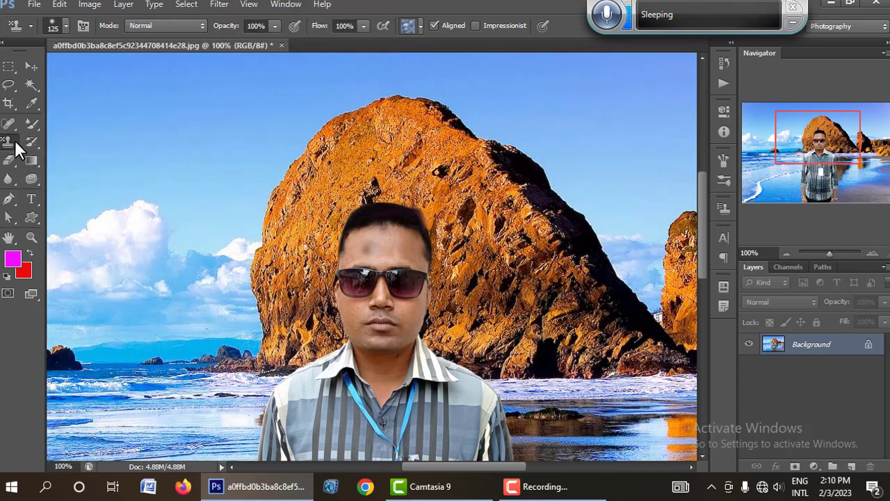
Pick the bluish bubble pattern and stamp it across the sky from the left clouds.
click(412, 25)
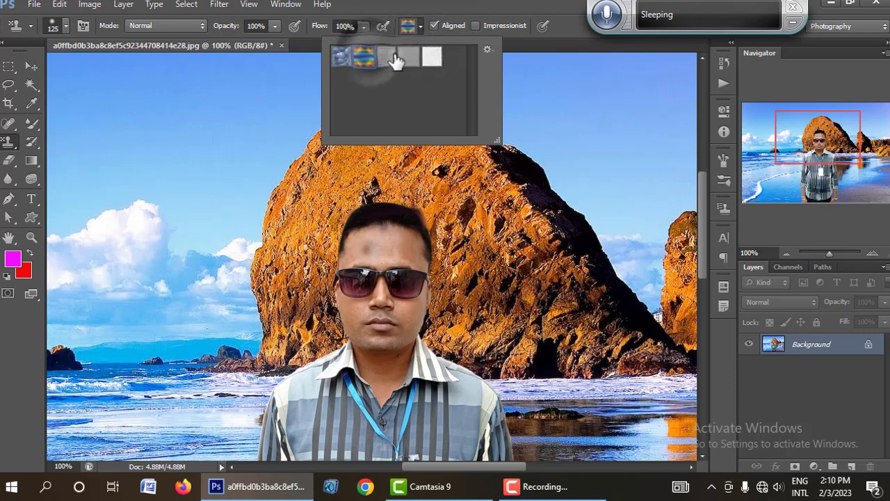
click(431, 56)
click(341, 57)
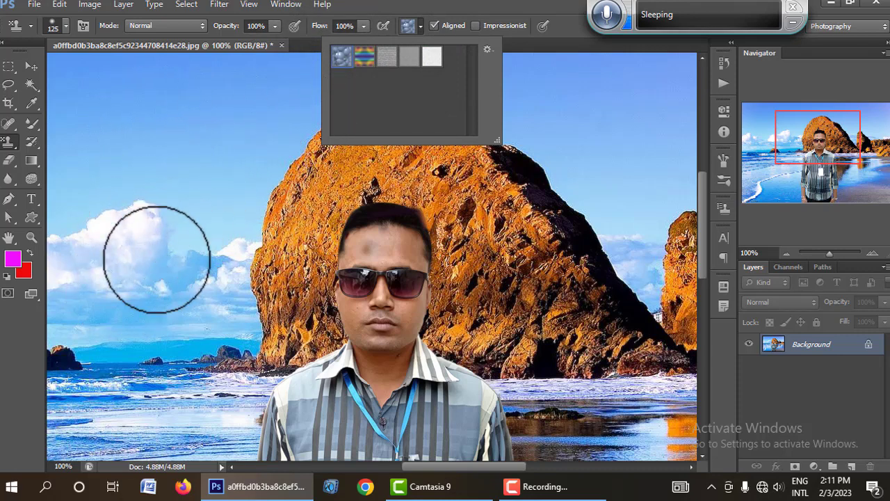
mouse_move(155, 263)
mouse_down()
mouse_move(495, 83)
mouse_move(94, 84)
mouse_move(76, 159)
mouse_move(104, 272)
mouse_move(121, 114)
mouse_move(44, 434)
mouse_move(258, 129)
mouse_move(103, 357)
mouse_move(288, 198)
mouse_move(360, 110)
mouse_move(656, 258)
mouse_up()
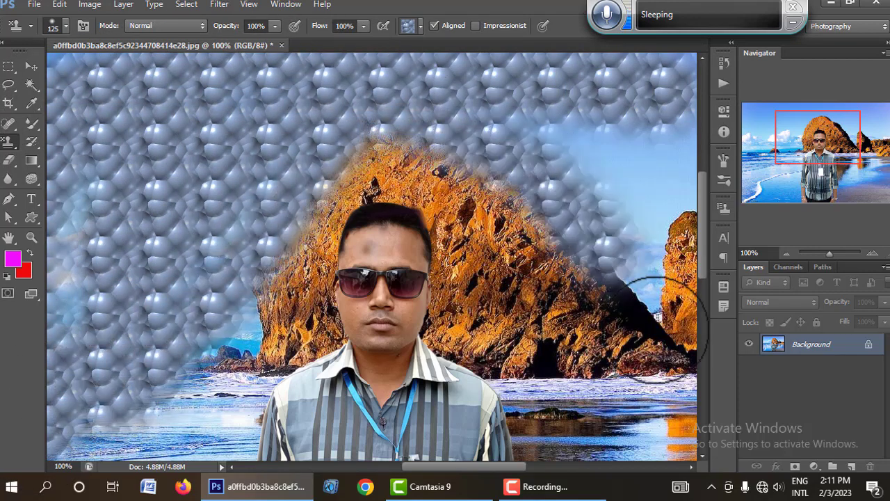
click(412, 27)
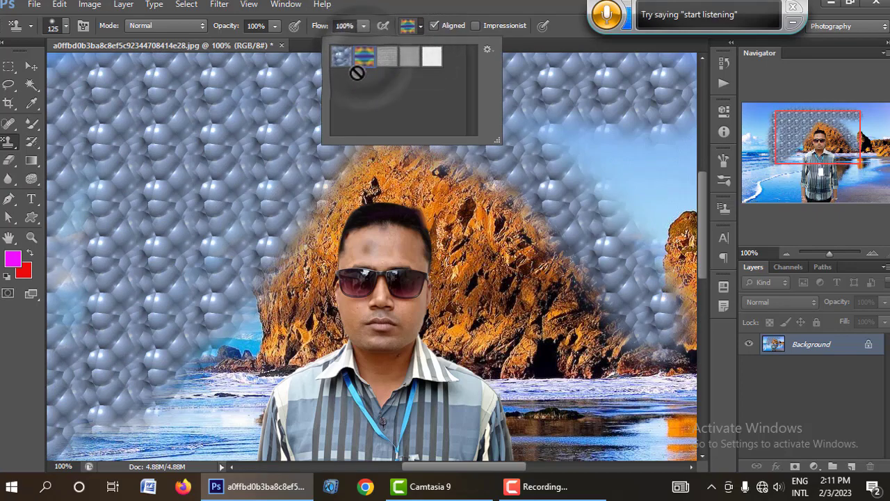
Choose the rainbow pattern and stamp it over the left-side bubbles and water.
drag(377, 62, 363, 62)
click(270, 179)
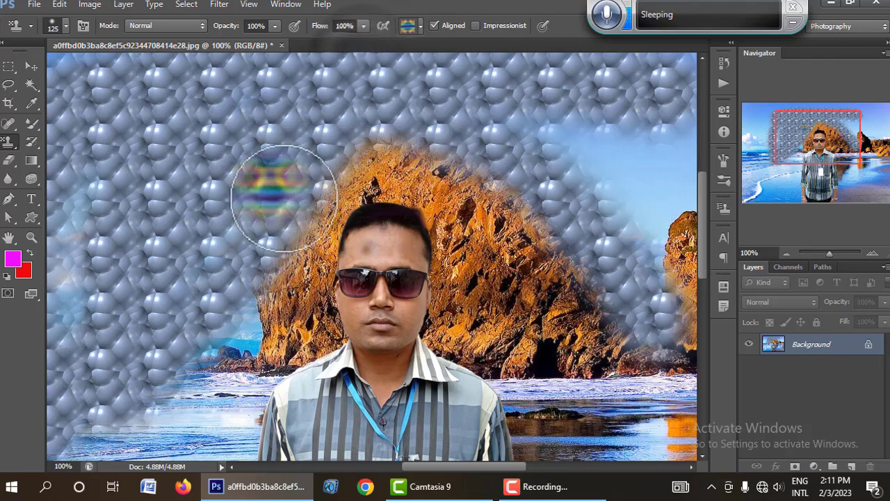
scroll(136, 424, down, 3)
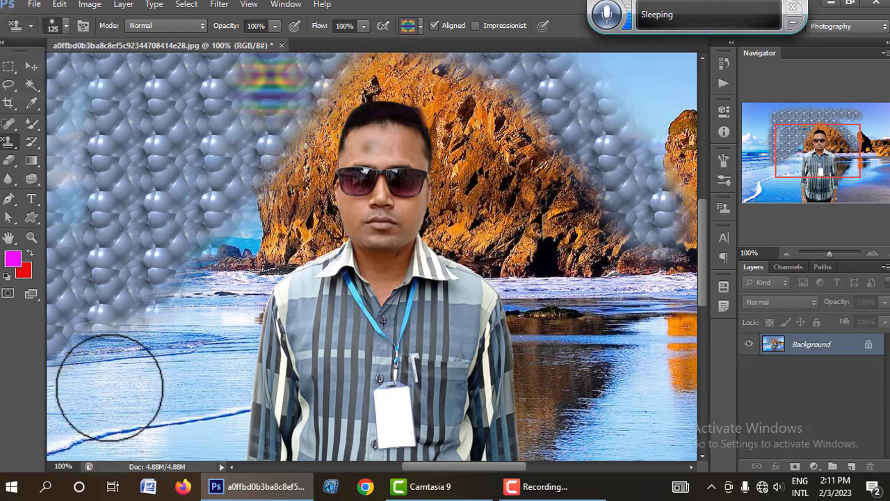
mouse_move(104, 389)
mouse_down()
mouse_move(198, 263)
mouse_move(99, 418)
mouse_move(287, 135)
mouse_move(162, 421)
mouse_move(108, 293)
mouse_up()
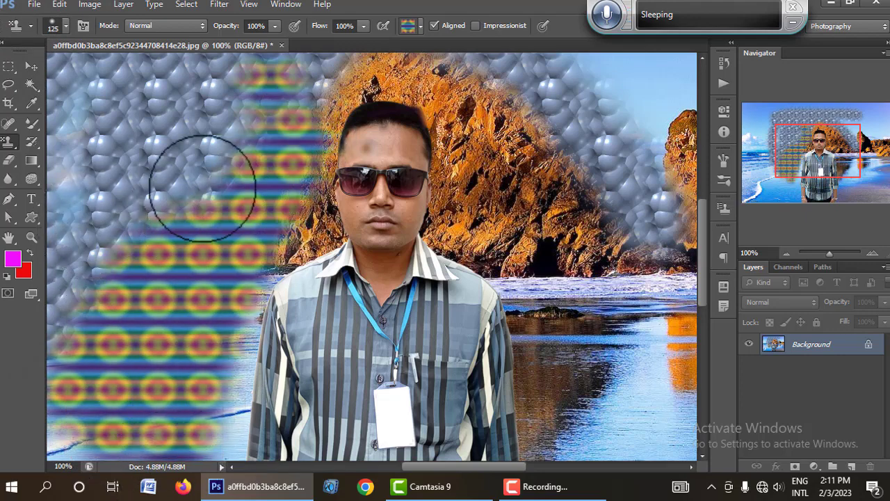
click(599, 487)
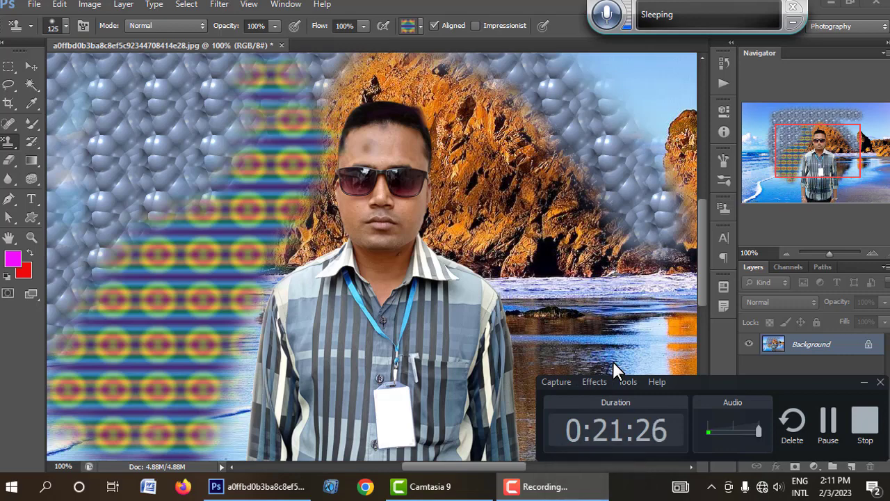